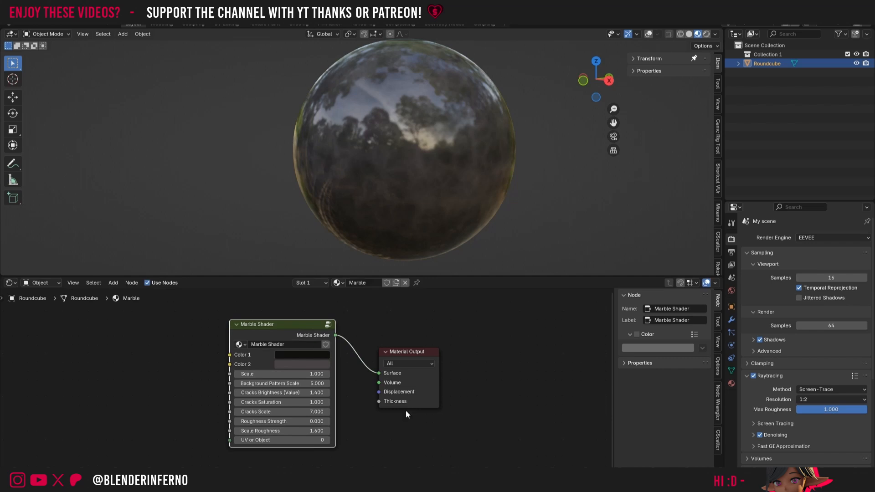
- Darken Color 1 on the Marble Shader node and raise its Cracks Brightness (Value) to 2.000
{"action": "left_click", "coordinate": [303, 357]}
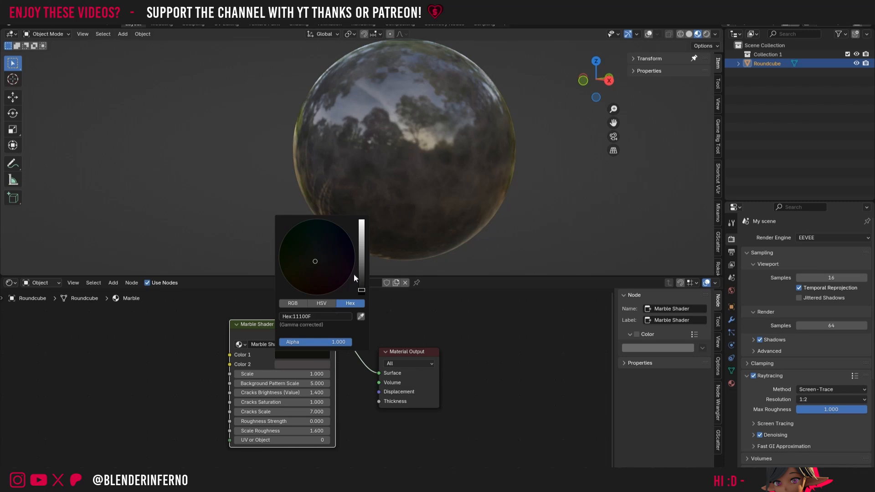
{"action": "left_click_drag", "start_coordinate": [361, 276], "coordinate": [360, 290]}
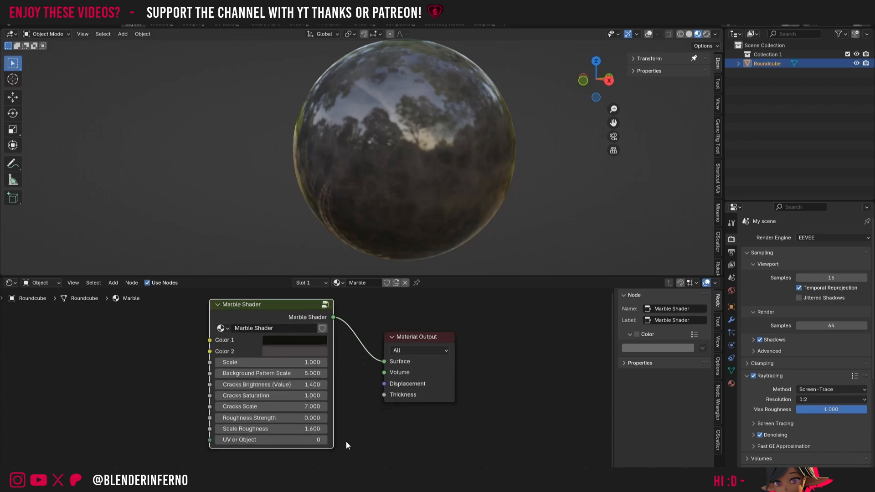
{"action": "scroll", "coordinate": [345, 441], "scroll_direction": "up", "scroll_amount": 3}
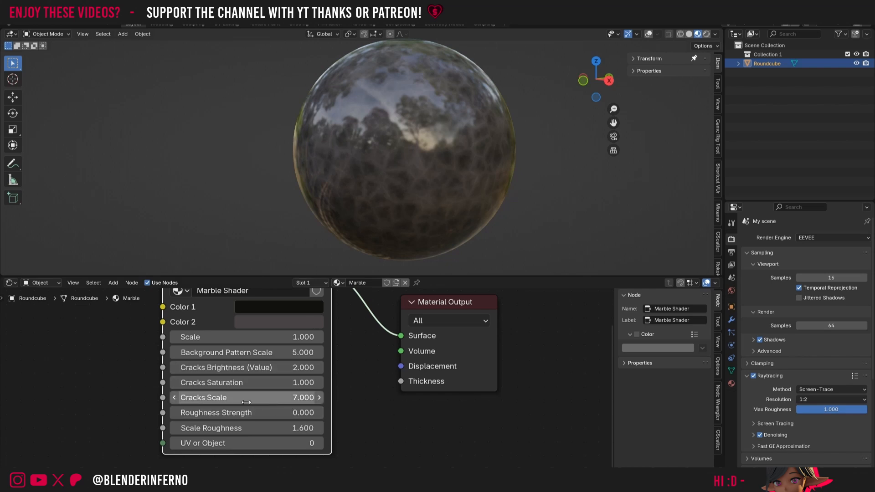
- Raise the Marble Shader node's Roughness Strength to 0.200 and reset it to 0.000
{"action": "left_click", "coordinate": [318, 414]}
{"action": "left_click", "coordinate": [319, 413]}
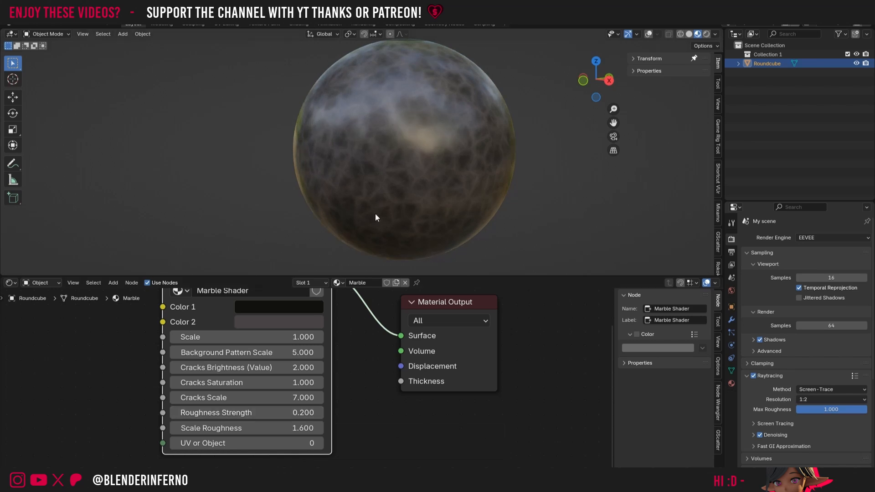
{"action": "left_click", "coordinate": [174, 412]}
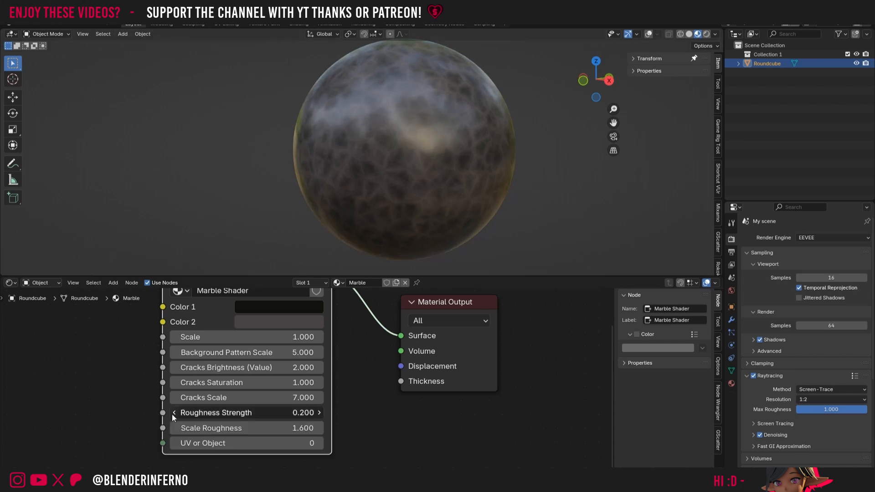
{"action": "left_click", "coordinate": [174, 413]}
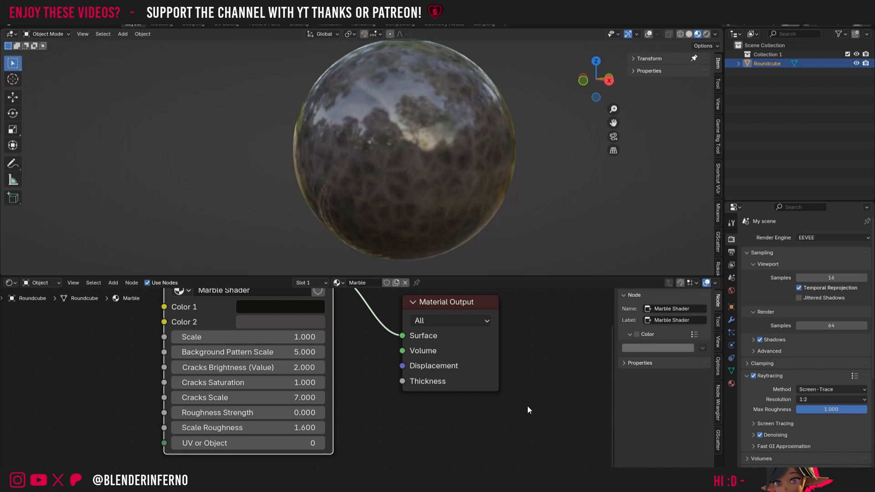
- Open the Marble Shader node group and examine the nodes leading into the Base Color Input and Roughness Input frames
{"action": "scroll", "coordinate": [510, 385], "scroll_direction": "up", "scroll_amount": 1, "text": "shift"}
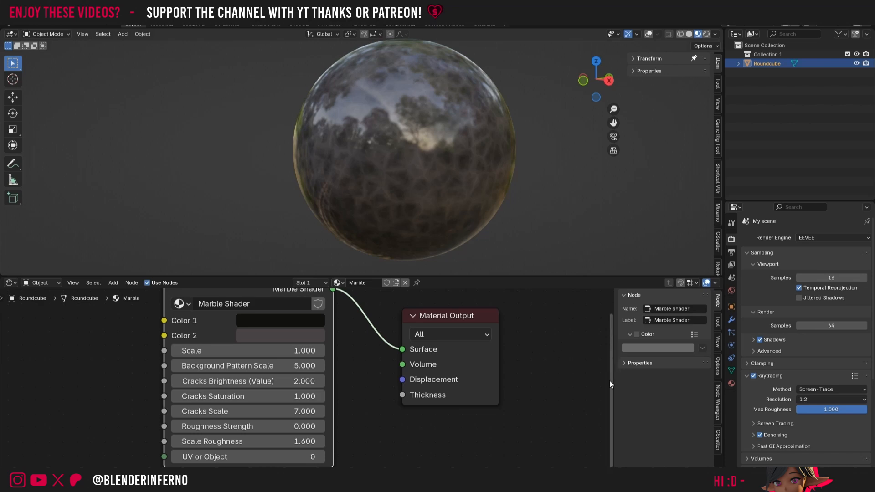
{"action": "scroll", "coordinate": [609, 392], "scroll_direction": "down", "scroll_amount": 1}
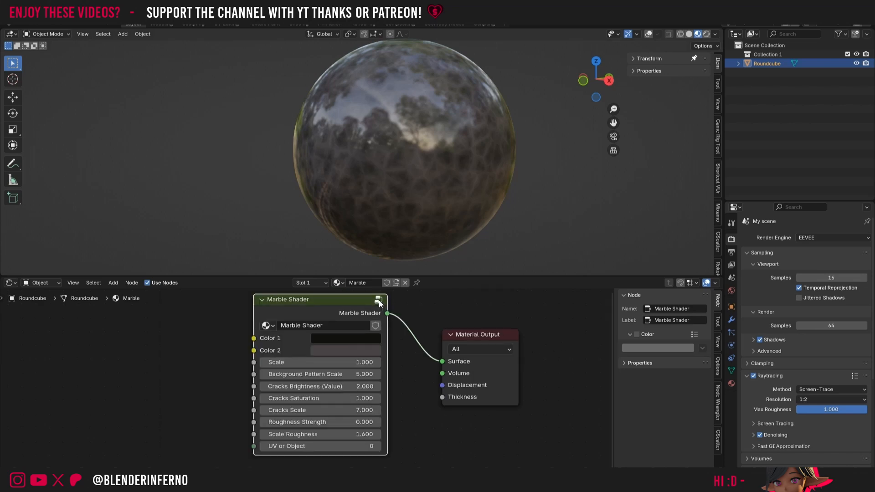
{"action": "left_click", "coordinate": [379, 299]}
{"action": "scroll", "coordinate": [528, 369], "scroll_direction": "down", "scroll_amount": 5}
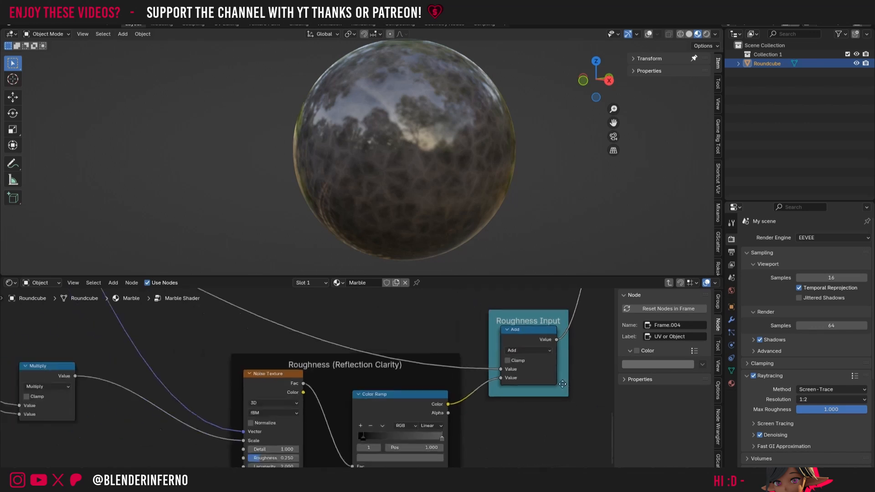
{"action": "left_click_drag", "start_coordinate": [610, 389], "coordinate": [610, 340]}
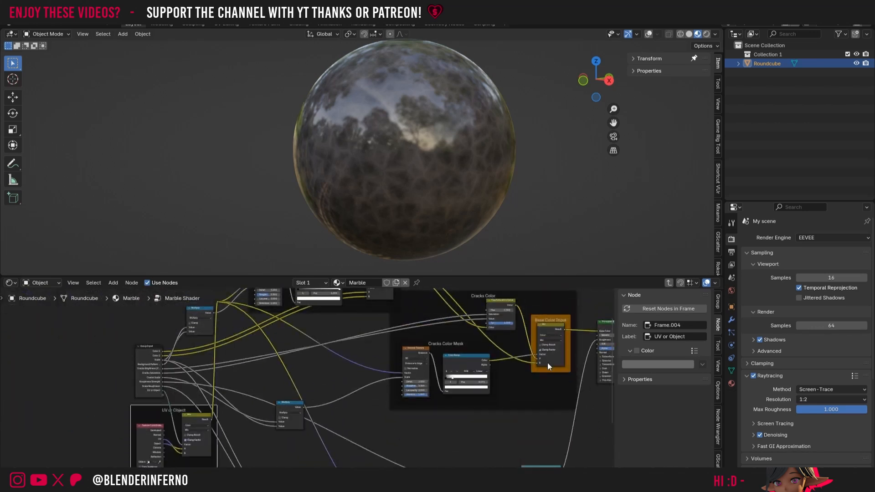
{"action": "scroll", "coordinate": [549, 364], "scroll_direction": "down", "scroll_amount": 4}
{"action": "middle_click_drag", "start_coordinate": [589, 405], "coordinate": [505, 411]}
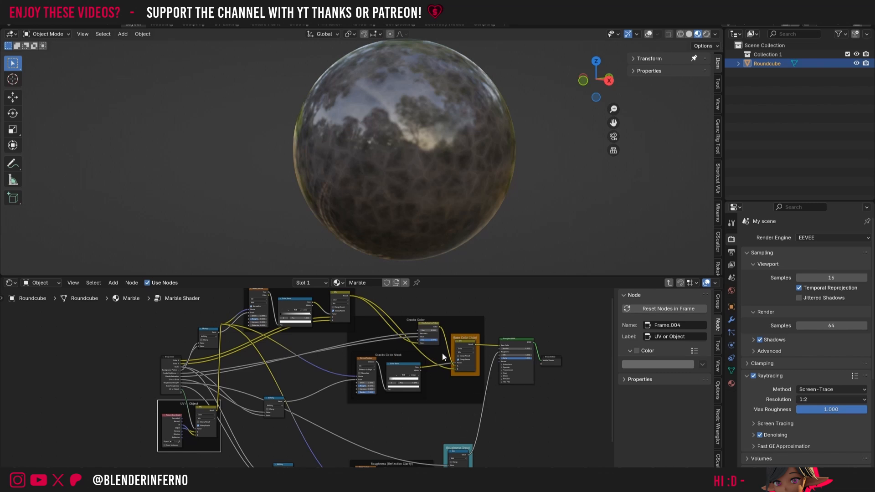
{"action": "scroll", "coordinate": [495, 331], "scroll_direction": "up", "scroll_amount": 3}
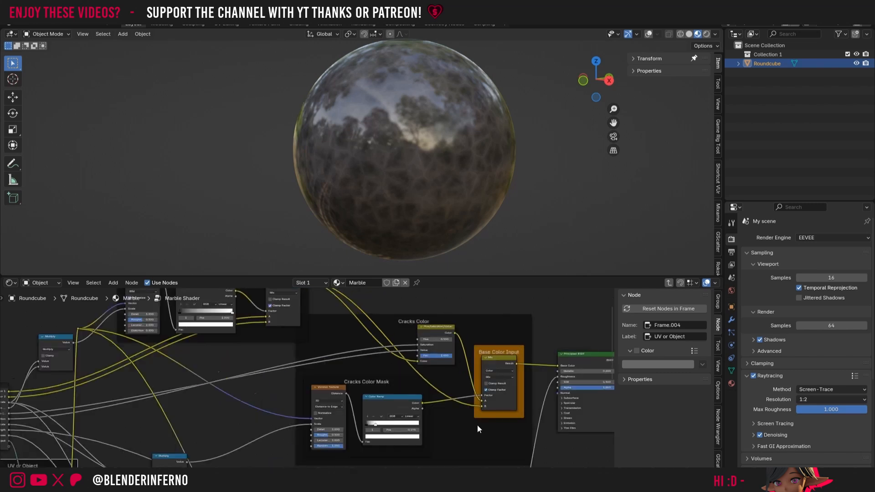
- Examine the Cracks Color, Main Color, Roughness (Reflection Clarity) and UV or Object frames inside the node group
{"action": "left_click_drag", "start_coordinate": [492, 321], "coordinate": [499, 310]}
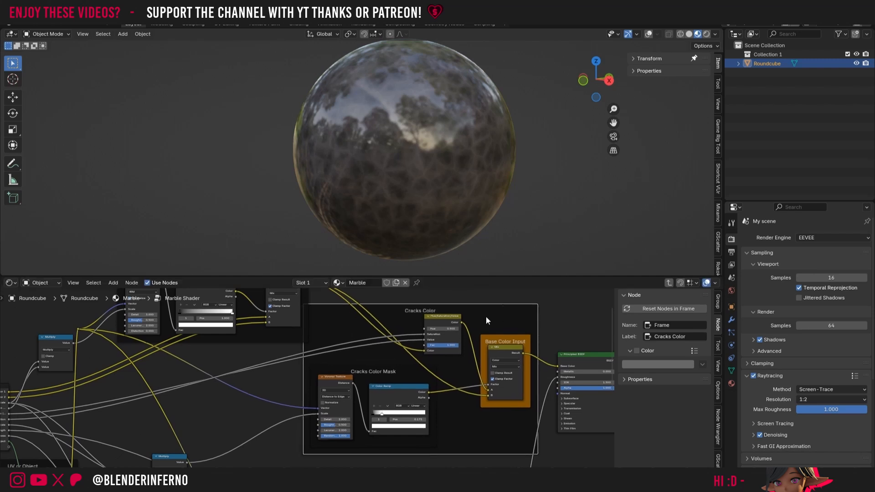
{"action": "scroll", "coordinate": [468, 316], "scroll_direction": "down", "scroll_amount": 2}
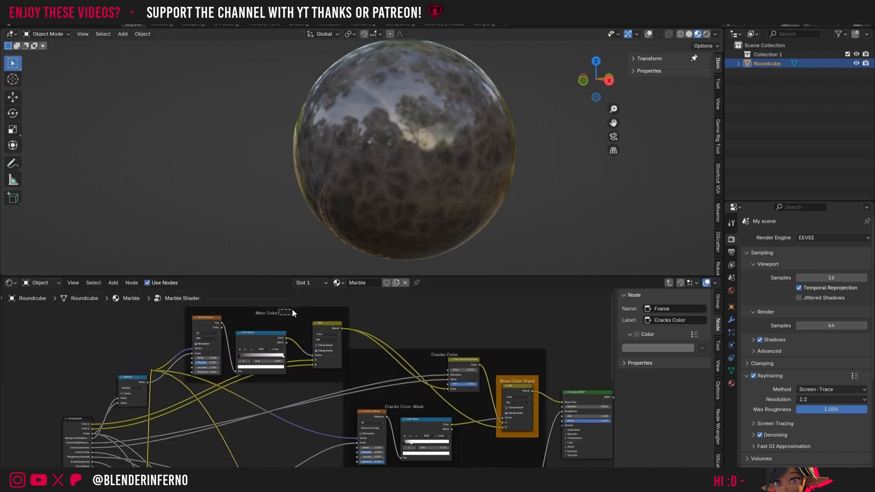
{"action": "left_click", "coordinate": [291, 310]}
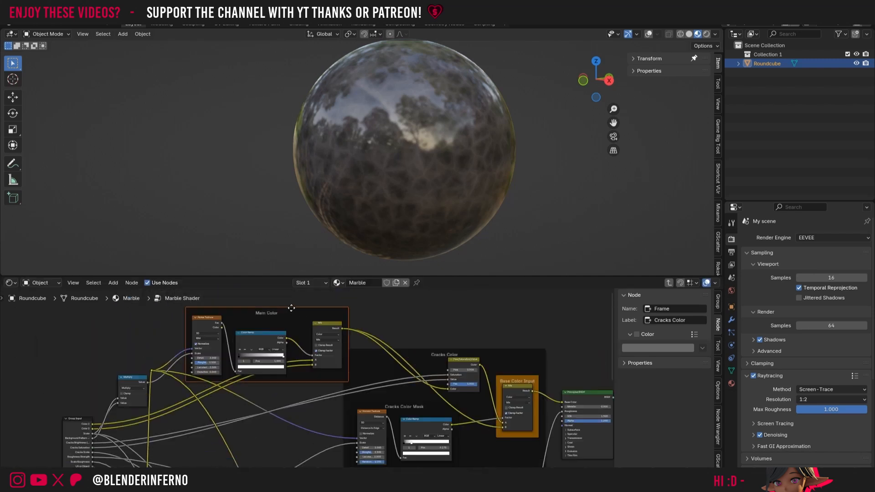
{"action": "mouse_move", "coordinate": [285, 311]}
{"action": "left_mouse_down"}
{"action": "mouse_move", "coordinate": [276, 312]}
{"action": "mouse_move", "coordinate": [285, 312]}
{"action": "left_mouse_up"}
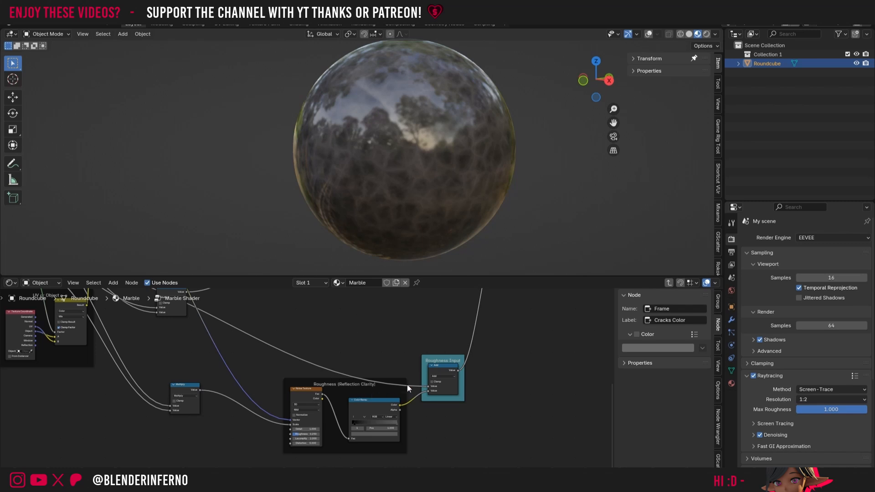
{"action": "middle_click_drag", "start_coordinate": [385, 351], "coordinate": [475, 420]}
{"action": "middle_click_drag", "start_coordinate": [122, 363], "coordinate": [180, 412]}
{"action": "left_click_drag", "start_coordinate": [179, 413], "coordinate": [160, 419]}
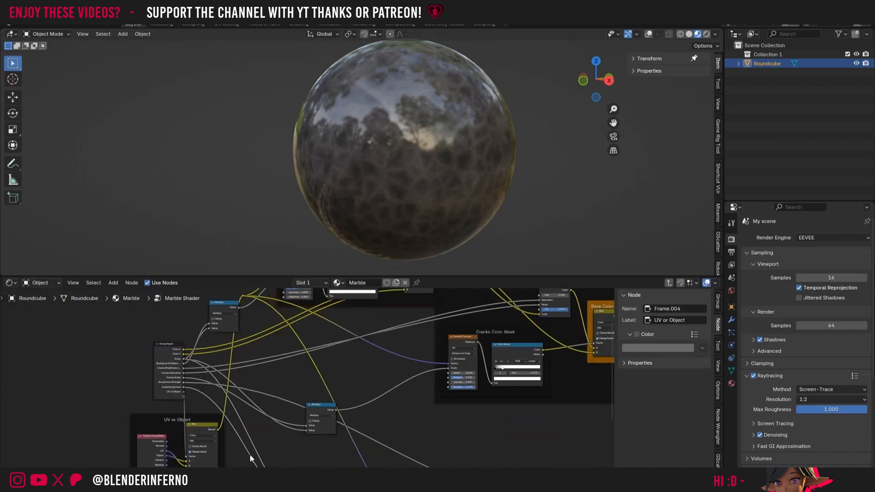
{"action": "middle_click_drag", "start_coordinate": [236, 460], "coordinate": [259, 415]}
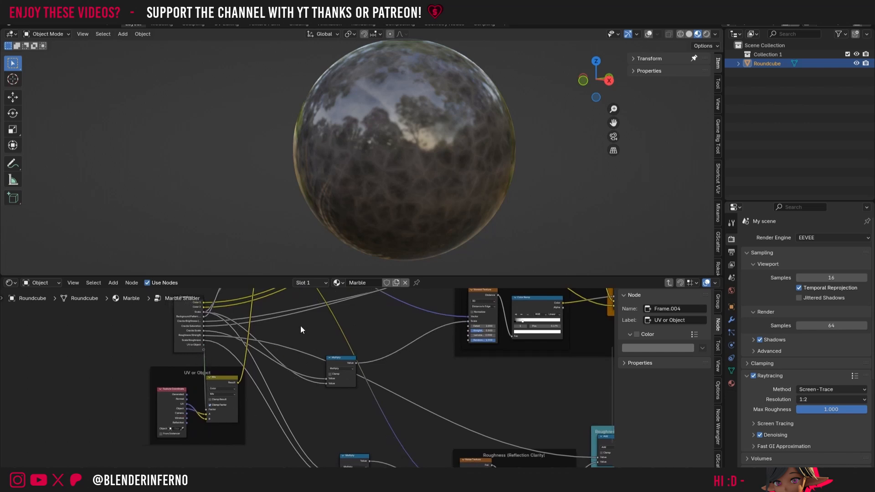
- Compare the Marble Shader node's exposed settings, including UV or Object, with the node network inside the group
{"action": "key", "text": "Tab"}
{"action": "scroll", "coordinate": [305, 410], "scroll_direction": "up", "scroll_amount": 5}
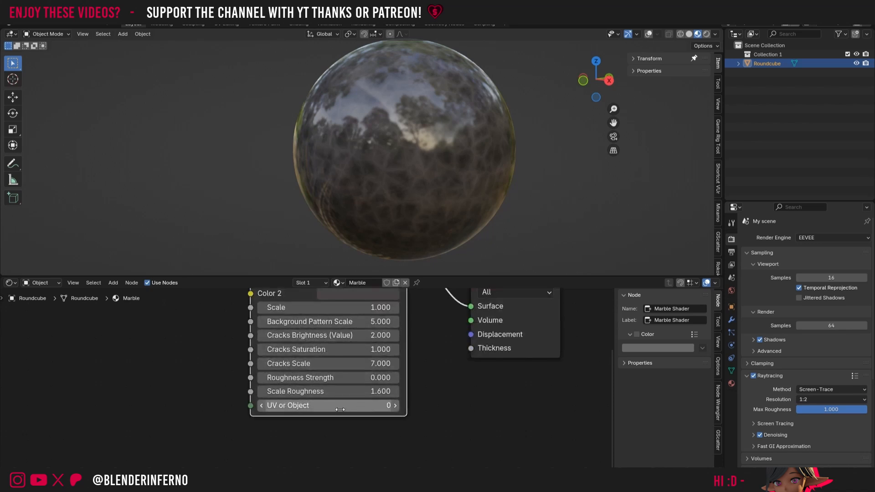
{"action": "key", "text": "Tab"}
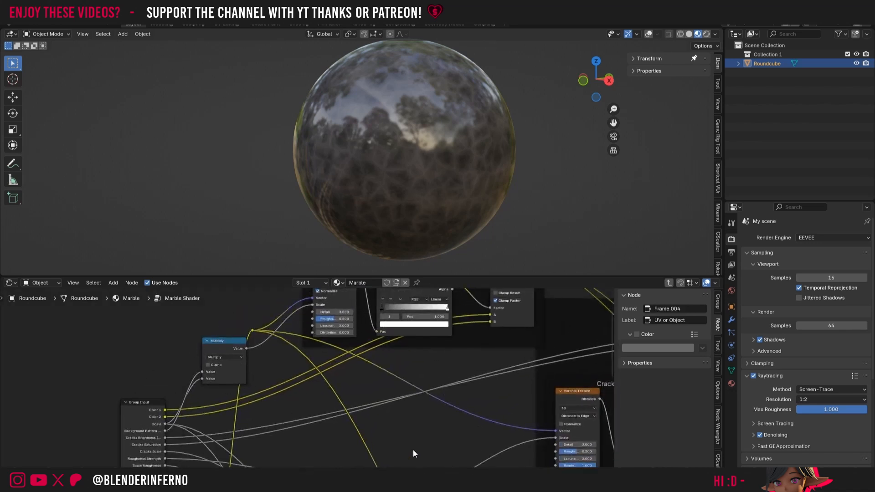
{"action": "scroll", "coordinate": [426, 440], "scroll_direction": "down", "scroll_amount": 3}
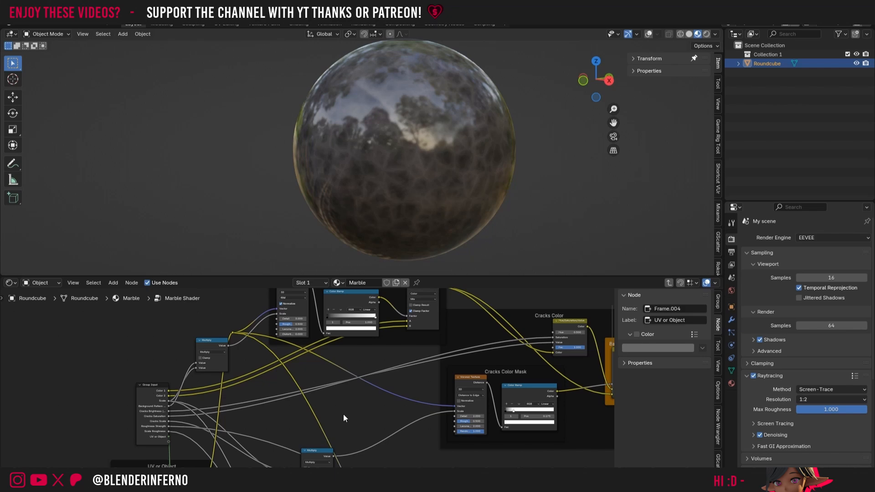
{"action": "scroll", "coordinate": [581, 302], "scroll_direction": "down", "scroll_amount": 3}
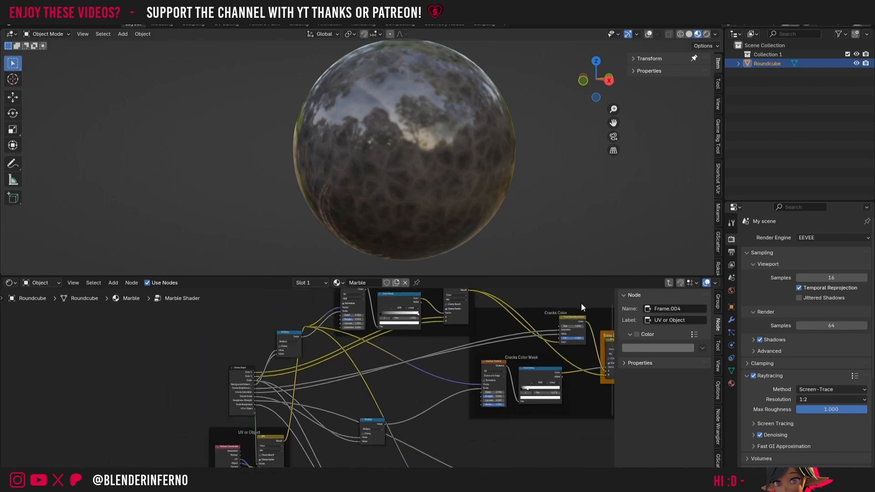
{"action": "middle_click_drag", "start_coordinate": [581, 302], "coordinate": [442, 319]}
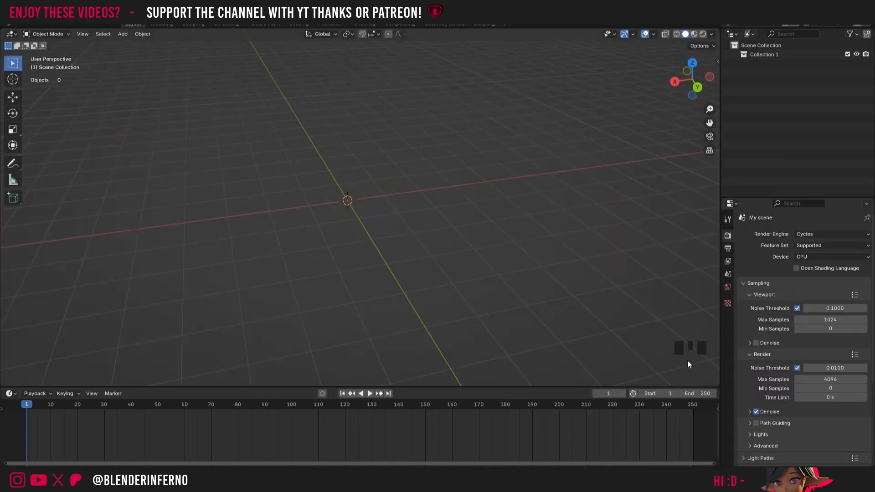
{"action": "left_click", "coordinate": [619, 332]}
{"action": "left_click", "coordinate": [654, 271]}
{"action": "left_click", "coordinate": [596, 254]}
{"action": "key", "text": "space"}
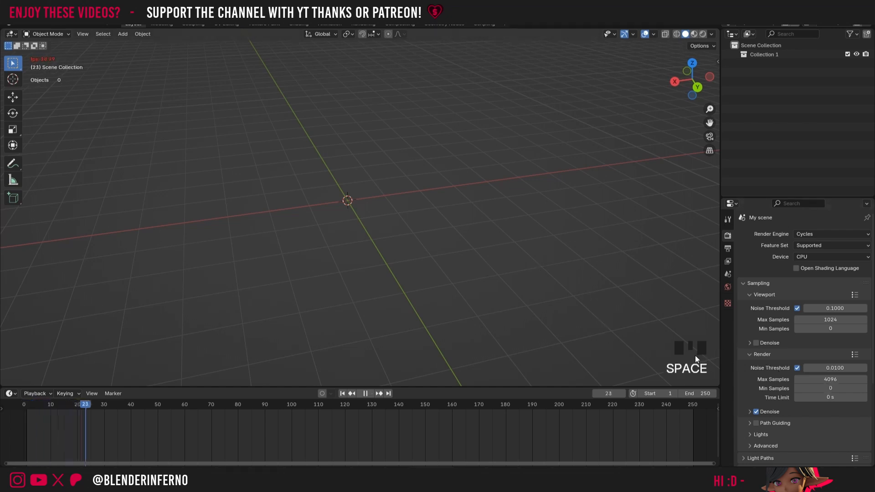
{"action": "key", "text": "space"}
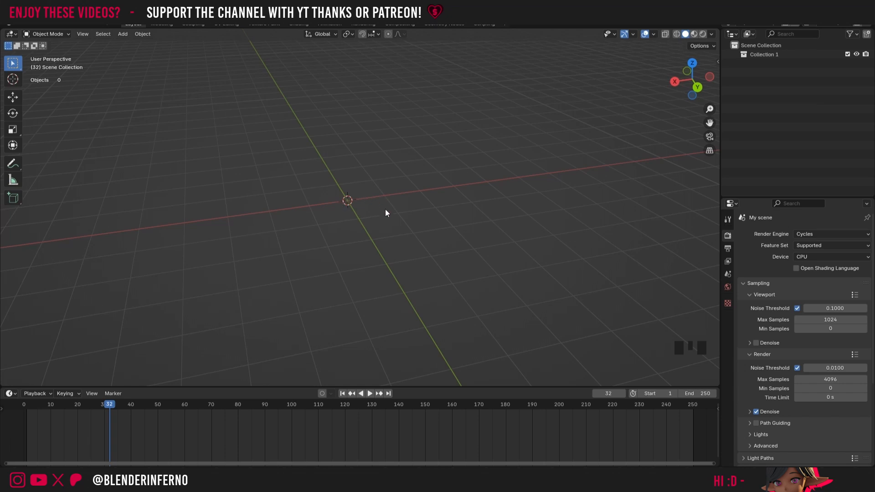
- Add a cube mesh to the empty scene and switch it to Edit Mode
{"action": "key", "text": "shift+a"}
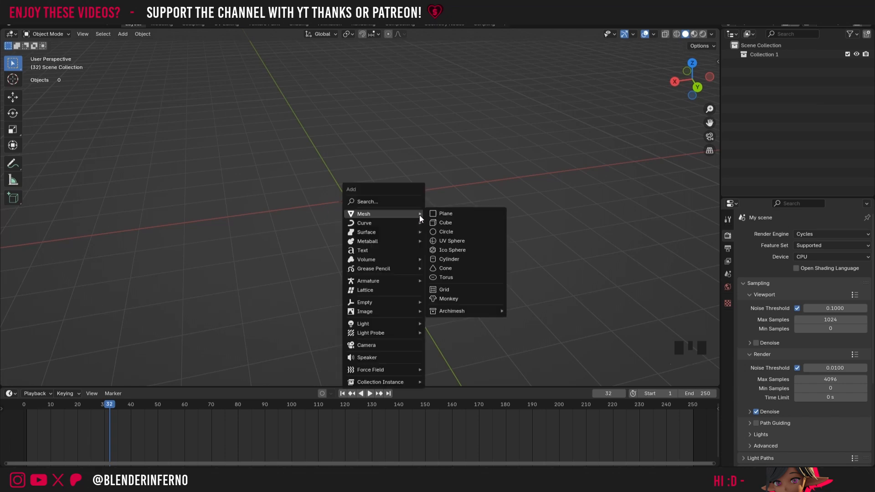
{"action": "left_click", "coordinate": [454, 223]}
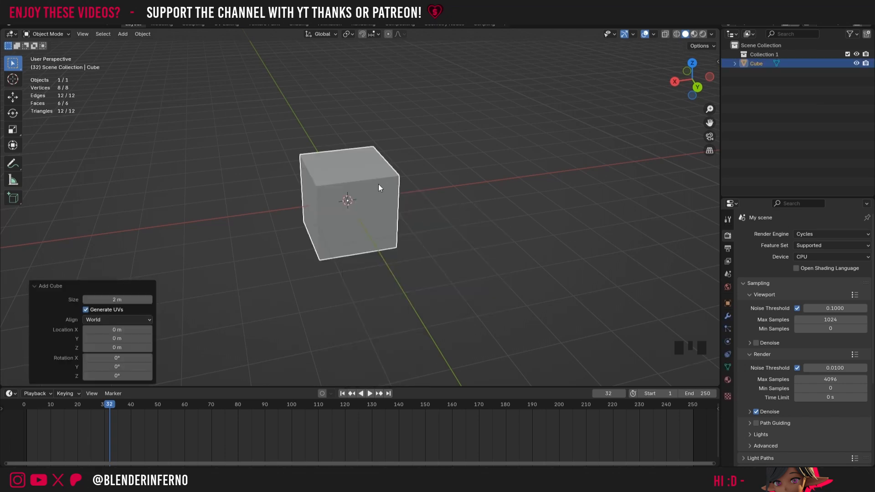
{"action": "key", "text": "Tab"}
- Select all of the cube's geometry and subdivide it with 16 cuts
{"action": "key", "text": "a"}
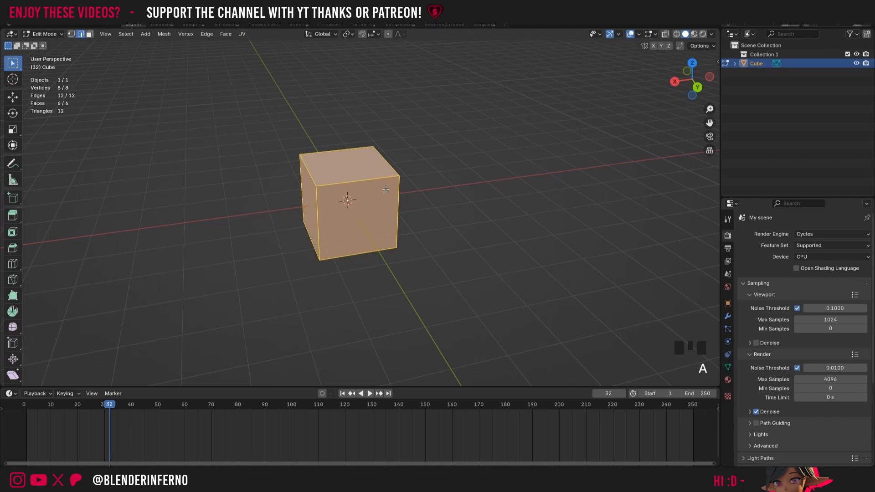
{"action": "right_click", "coordinate": [413, 176]}
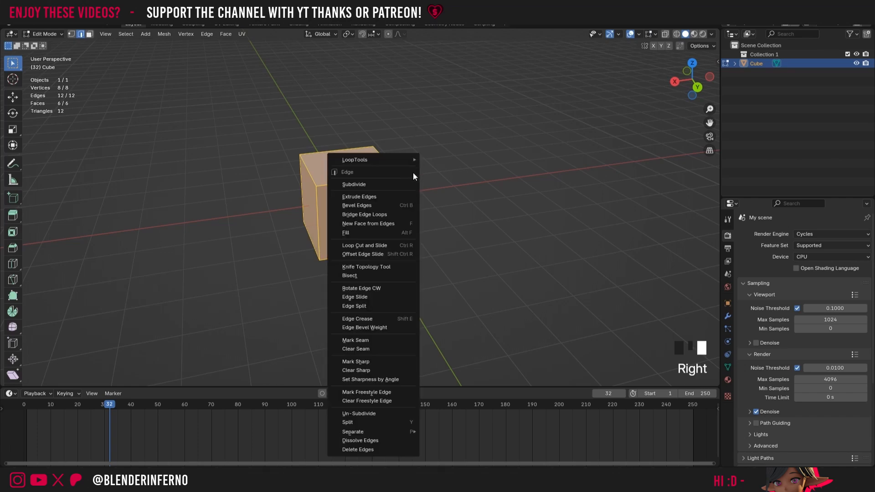
{"action": "left_click", "coordinate": [373, 184]}
{"action": "left_click", "coordinate": [38, 310]}
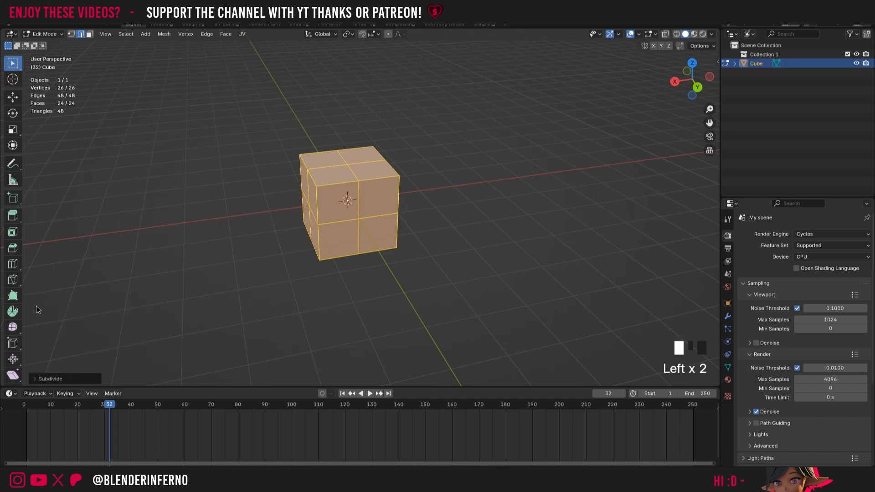
{"action": "left_click", "coordinate": [39, 379]}
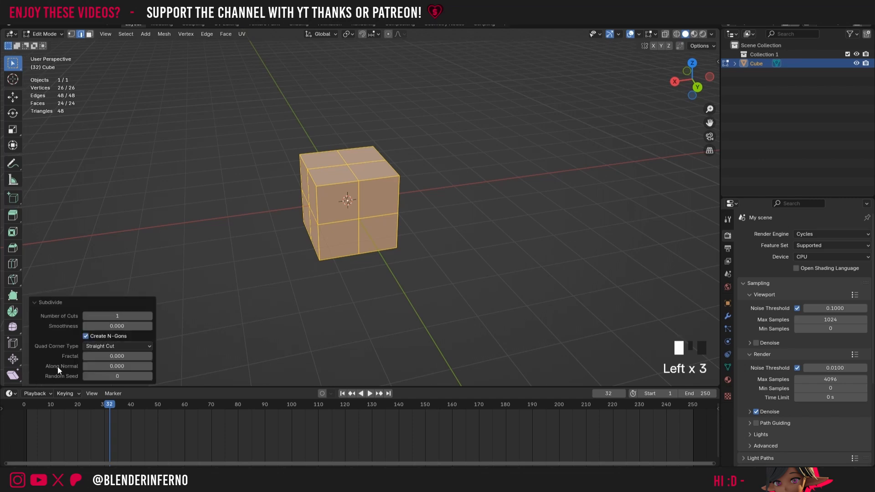
{"action": "left_click", "coordinate": [119, 315]}
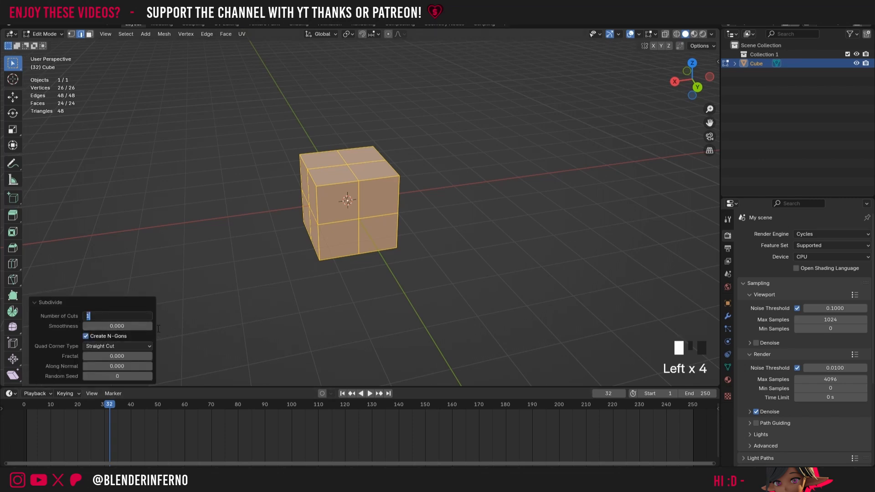
{"action": "type", "text": "16"}
{"action": "key", "text": "Return"}
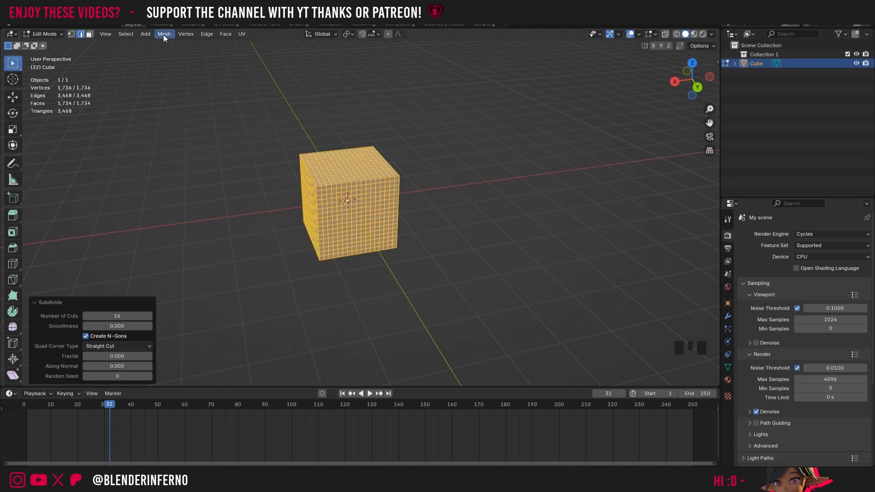
- Transform the subdivided cube into a sphere using To Sphere with a factor of 1
{"action": "left_click", "coordinate": [159, 34]}
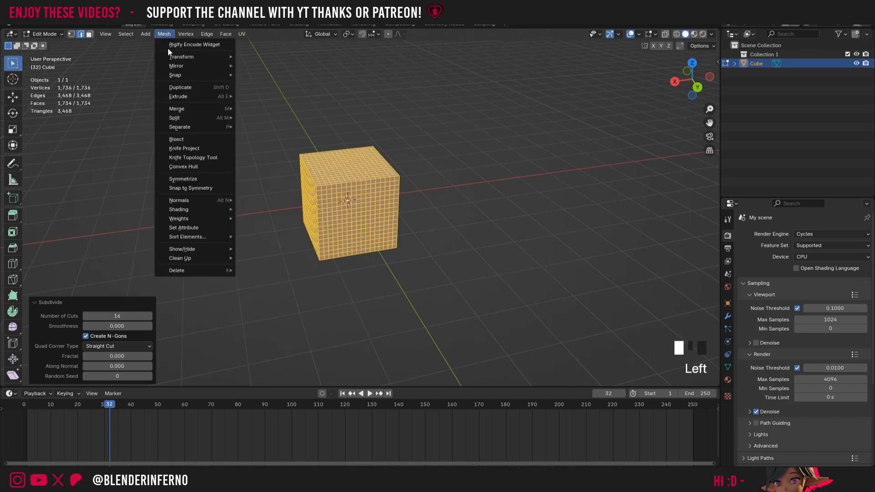
{"action": "mouse_move", "coordinate": [195, 57]}
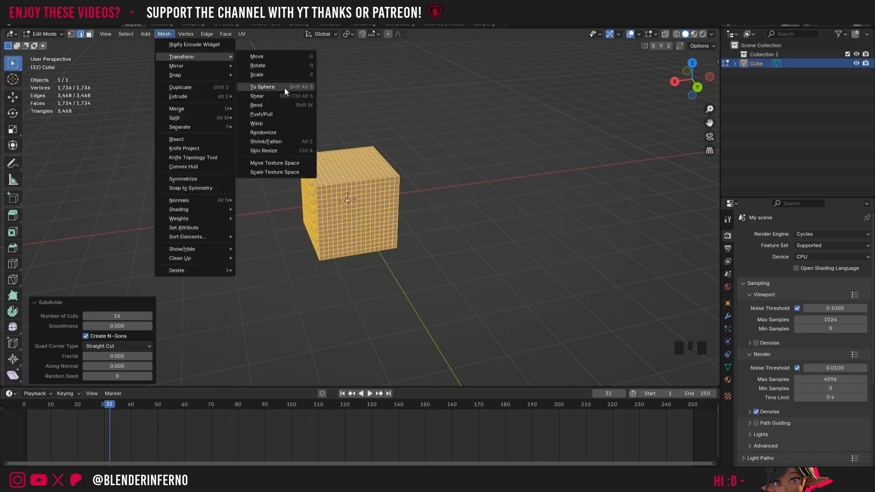
{"action": "left_click", "coordinate": [284, 87]}
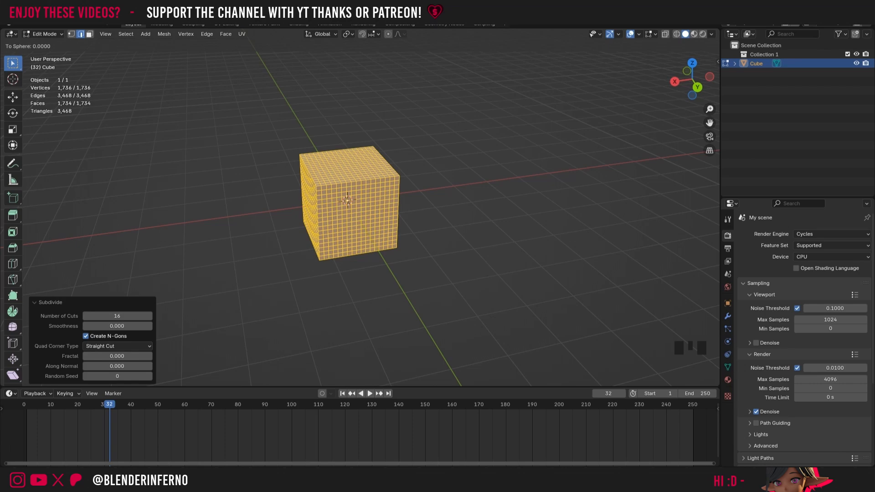
{"action": "key", "text": "1"}
{"action": "key", "text": "Return"}
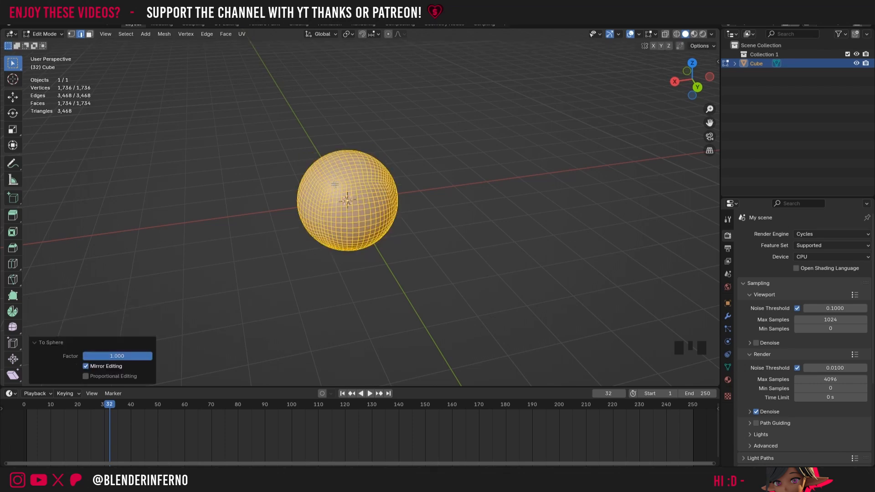
- Return to Object Mode and shade the sphere smooth
{"action": "scroll", "coordinate": [337, 182], "scroll_direction": "up", "scroll_amount": 3}
{"action": "left_click_drag", "start_coordinate": [687, 78], "coordinate": [670, 68]}
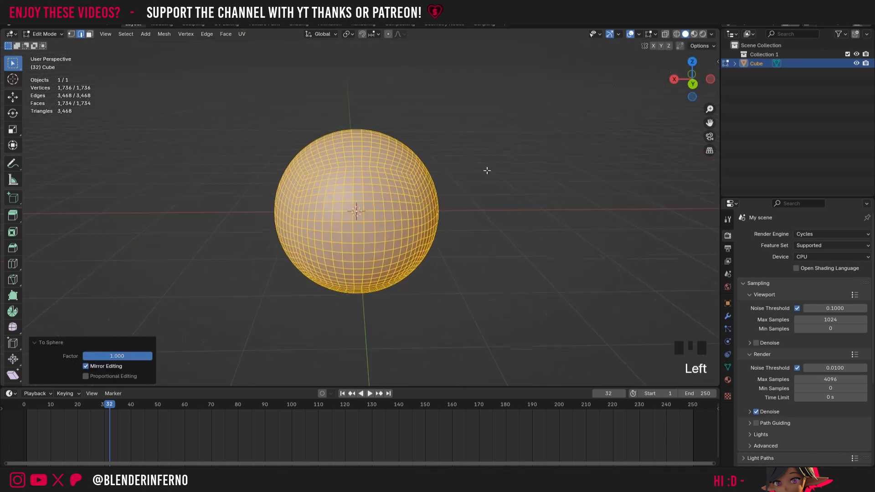
{"action": "key", "text": "Tab"}
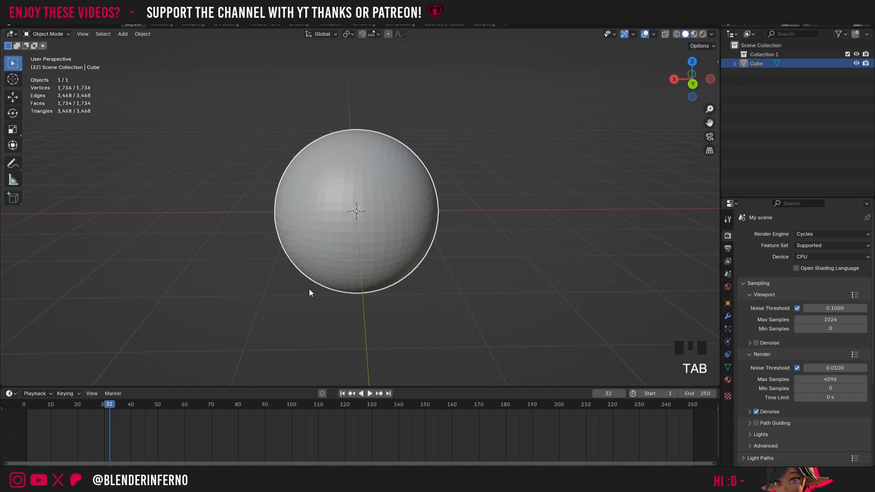
{"action": "right_click", "coordinate": [337, 239]}
{"action": "left_click", "coordinate": [337, 241]}
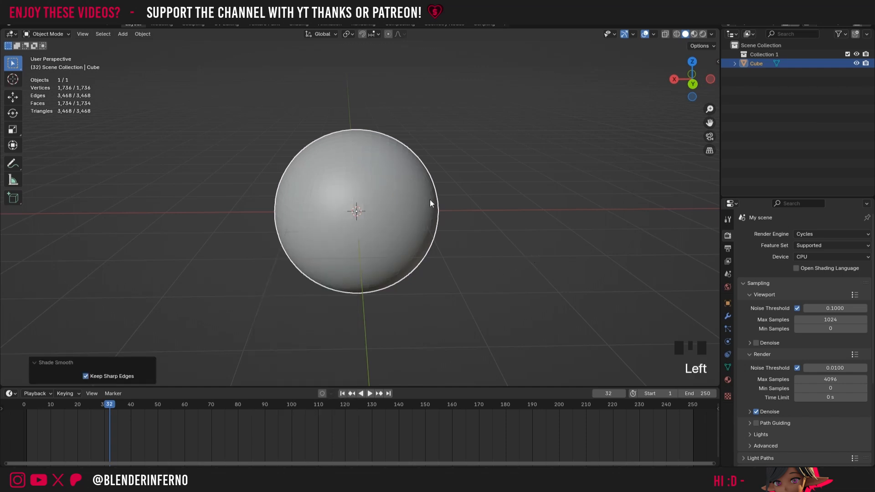
{"action": "left_click_drag", "start_coordinate": [690, 79], "coordinate": [651, 145]}
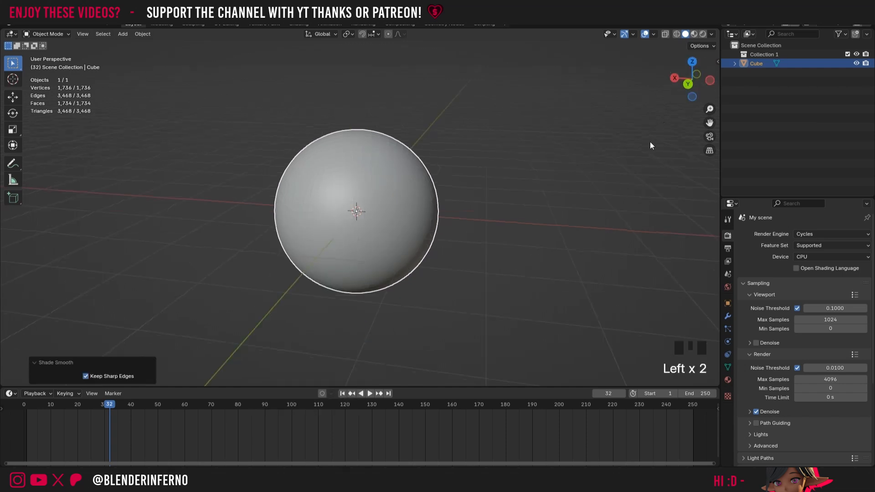
{"action": "left_click_drag", "start_coordinate": [692, 79], "coordinate": [627, 82]}
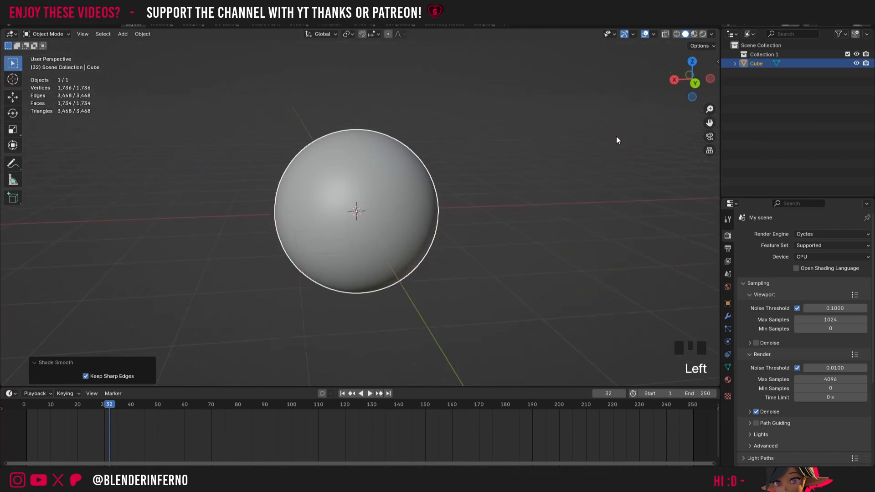
- Change the Timeline area into an enlarged Shader Editor and set its shader type to Object
{"action": "left_click", "coordinate": [11, 394]}
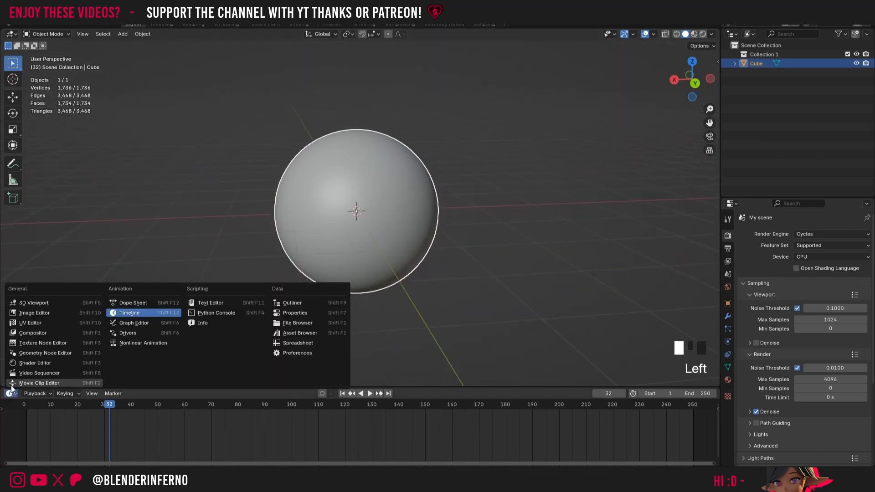
{"action": "left_click", "coordinate": [37, 365]}
{"action": "left_click_drag", "start_coordinate": [348, 387], "coordinate": [355, 265]}
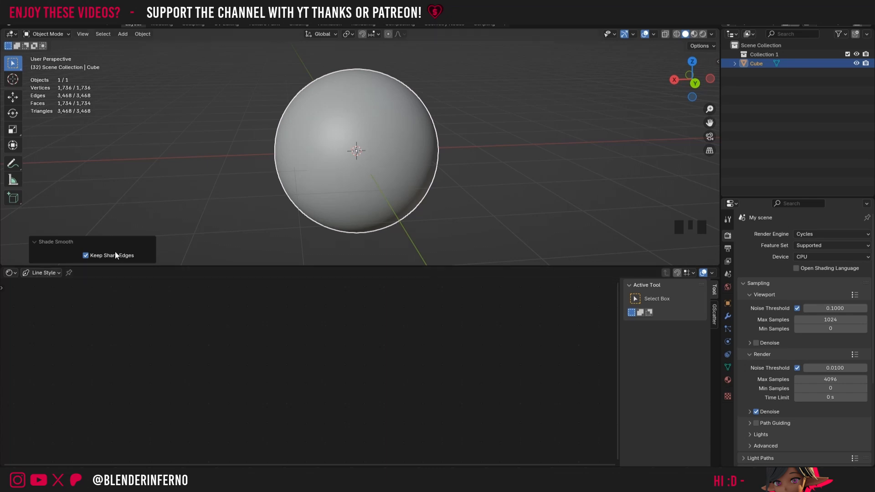
{"action": "left_click", "coordinate": [45, 272]}
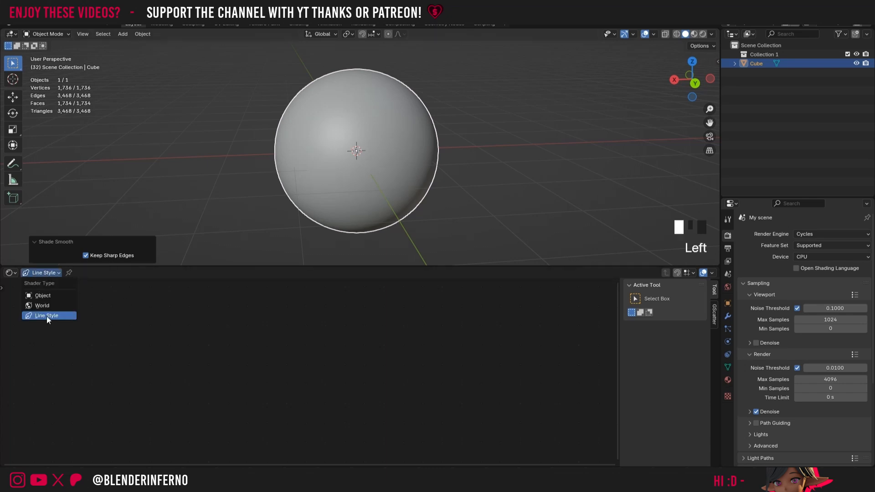
{"action": "left_click", "coordinate": [40, 295]}
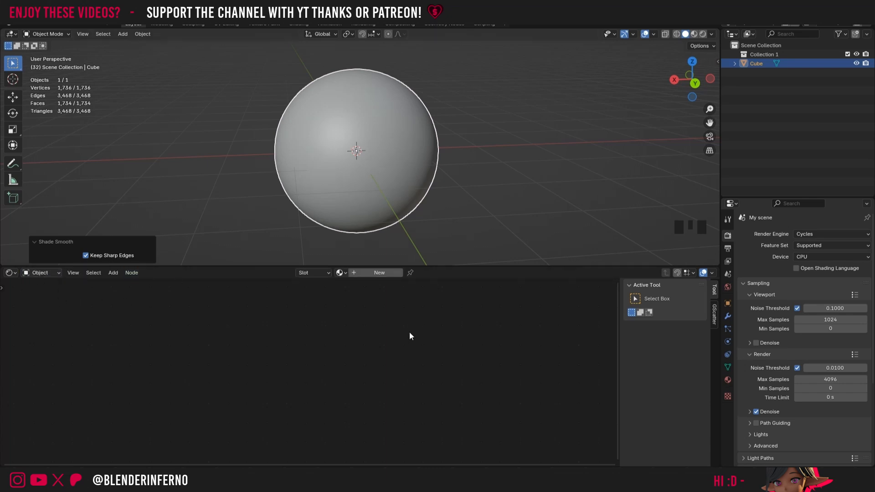
- Create a new material for the sphere and name it Marble
{"action": "left_click", "coordinate": [373, 273]}
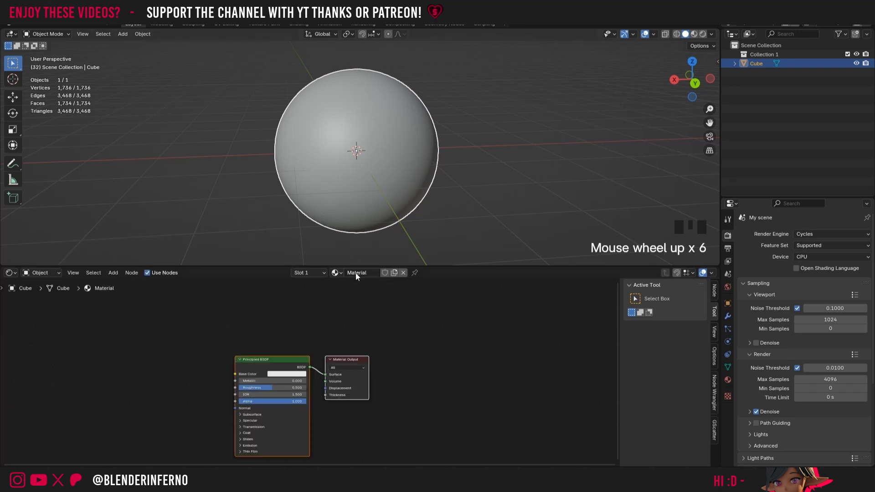
{"action": "left_click", "coordinate": [355, 273]}
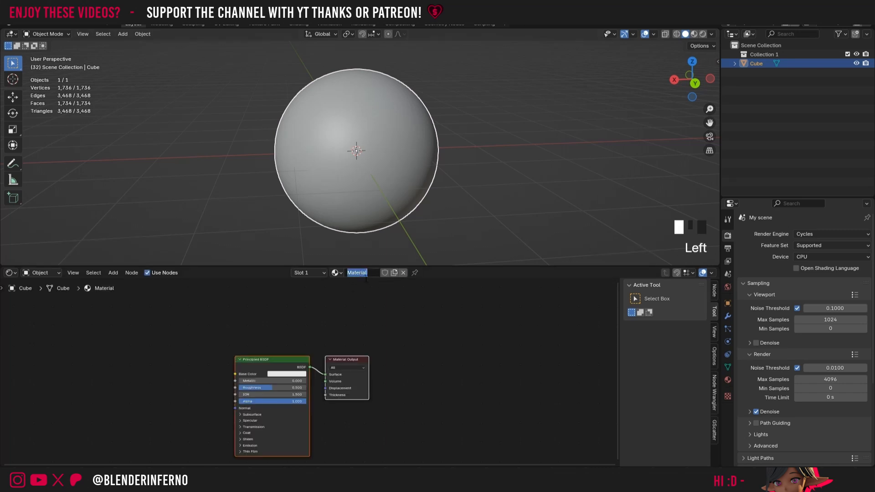
{"action": "type", "text": "Marble"}
{"action": "key", "text": "Return"}
{"action": "scroll", "coordinate": [326, 331], "scroll_direction": "up", "scroll_amount": 4}
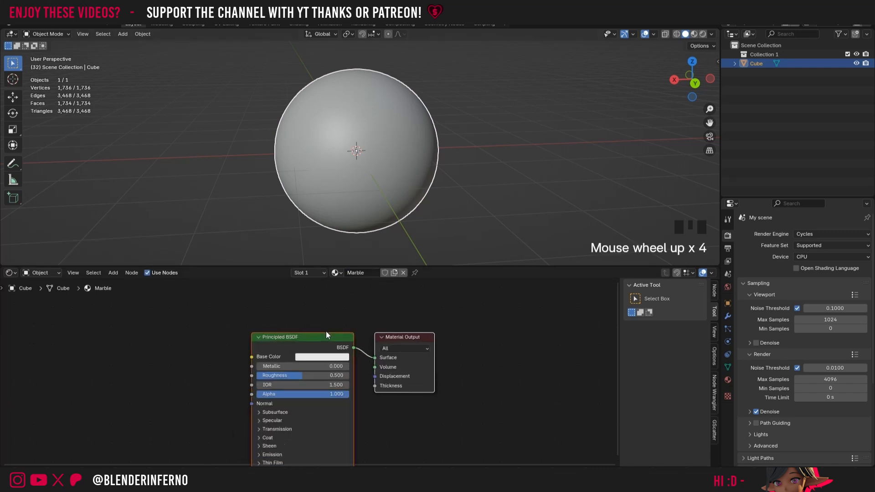
- Change the Principled BSDF's Base Color to a light blue and show the viewport in Material Preview shading
{"action": "left_click", "coordinate": [323, 358]}
{"action": "left_click", "coordinate": [348, 253]}
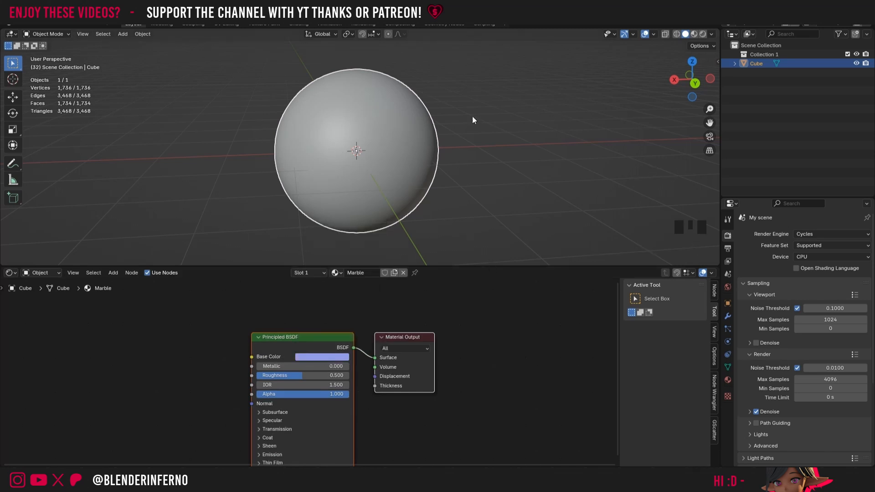
{"action": "left_click", "coordinate": [693, 34]}
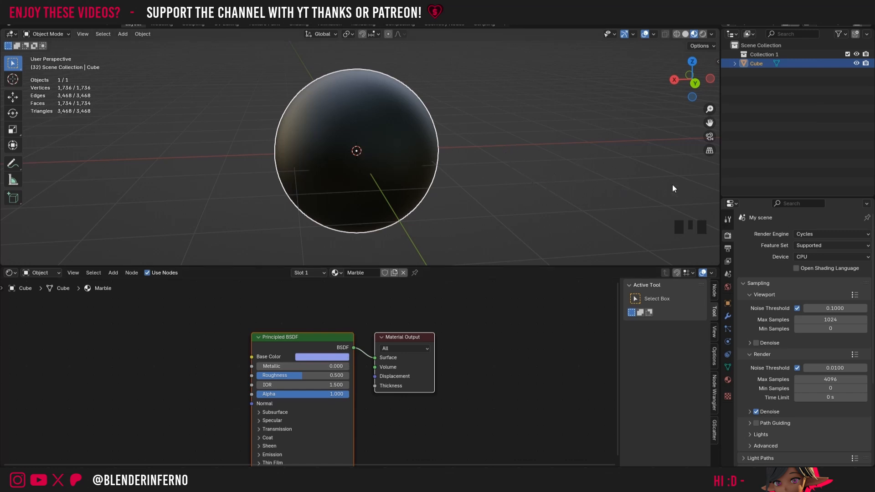
- Switch the render engine to EEVEE and enable Raytracing with a Max Roughness of 1.000
{"action": "left_click", "coordinate": [811, 236]}
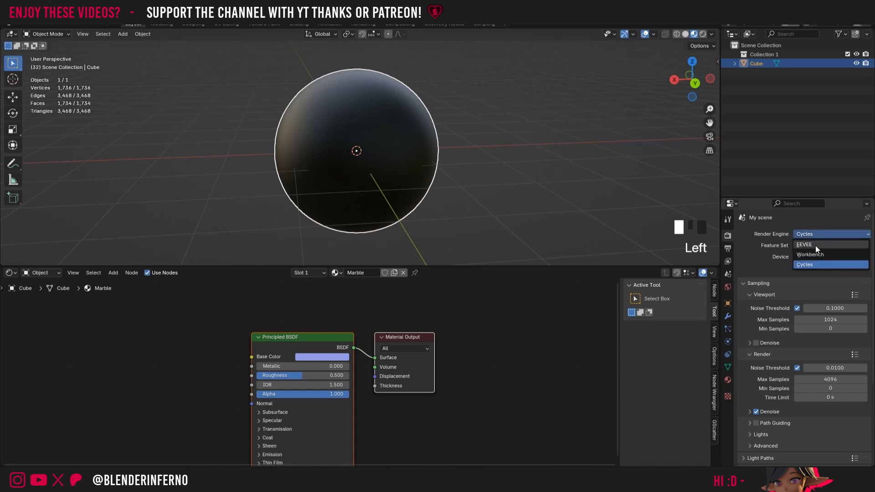
{"action": "left_click", "coordinate": [815, 246]}
{"action": "scroll", "coordinate": [794, 340], "scroll_direction": "down", "scroll_amount": 2}
{"action": "scroll", "coordinate": [795, 340], "scroll_direction": "down", "scroll_amount": 1}
{"action": "left_click", "coordinate": [751, 338]}
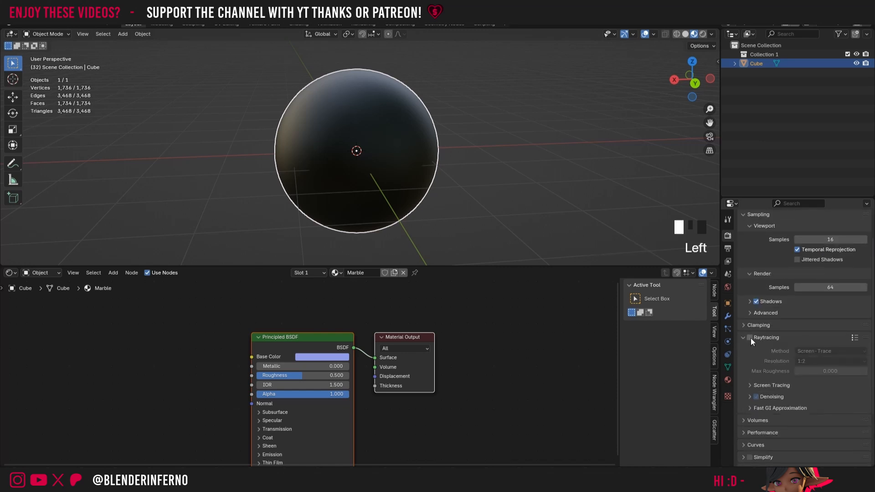
{"action": "left_click", "coordinate": [751, 338]}
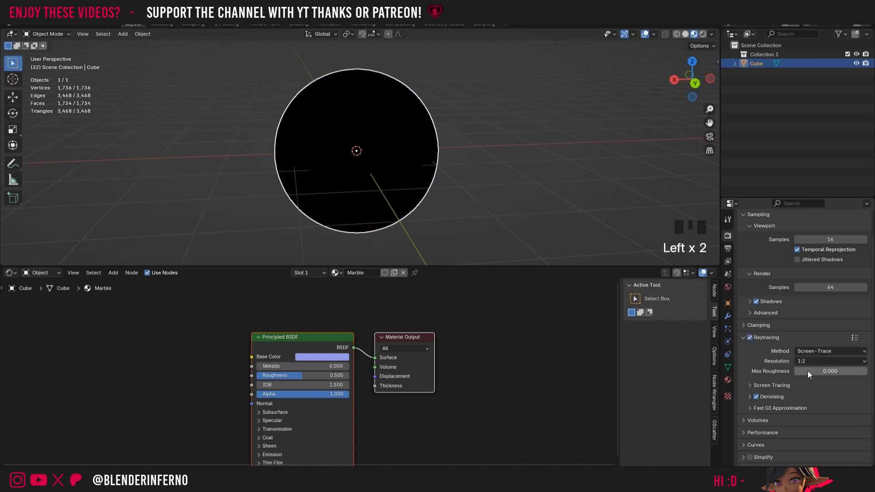
{"action": "left_click_drag", "start_coordinate": [802, 373], "coordinate": [867, 372]}
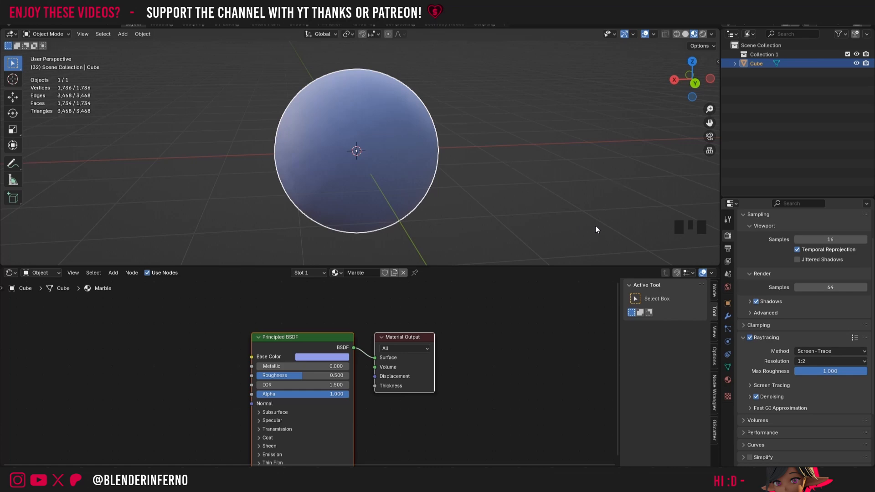
- Set the render engine back to Cycles
{"action": "scroll", "coordinate": [801, 233], "scroll_direction": "up", "scroll_amount": 4}
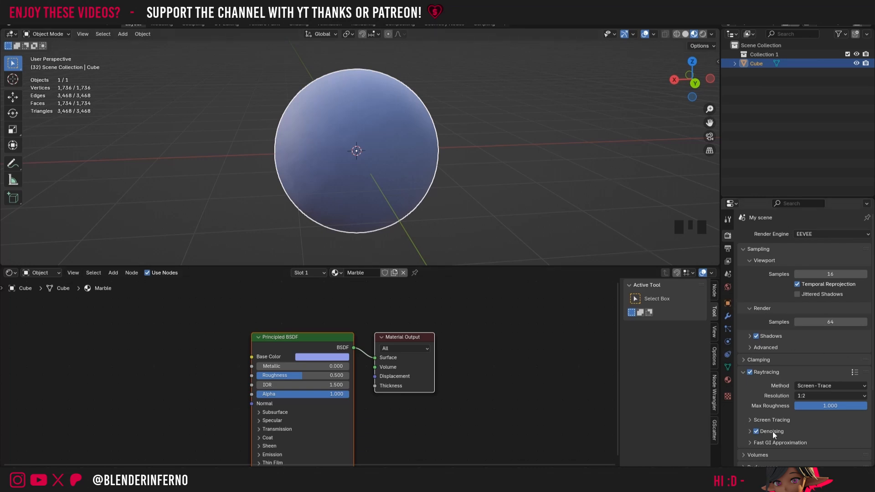
{"action": "left_click", "coordinate": [813, 237]}
{"action": "left_click", "coordinate": [815, 264]}
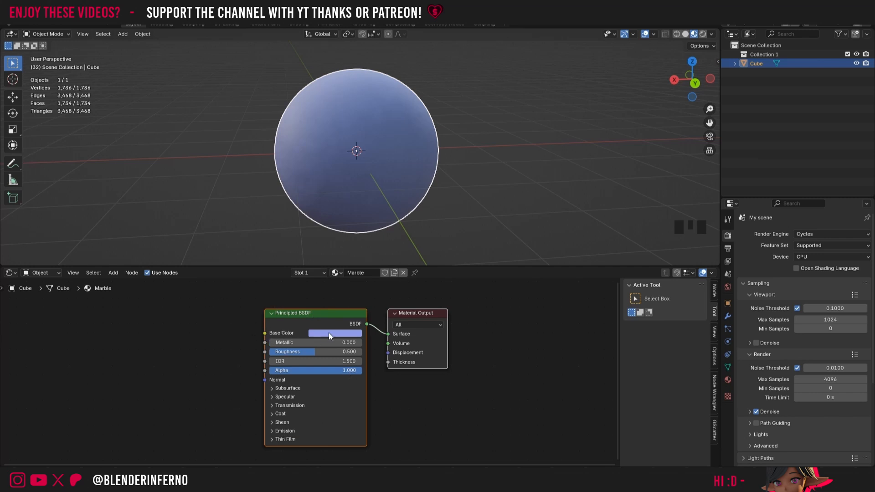
- Add a Mix Color node beside the Principled BSDF and connect its Result to the Base Color
{"action": "middle_click_drag", "start_coordinate": [345, 332], "coordinate": [512, 329]}
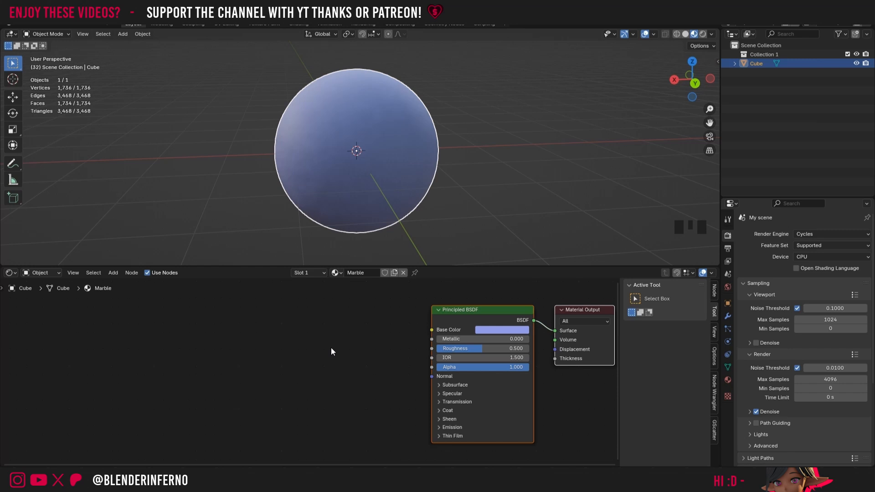
{"action": "key", "text": "shift+a"}
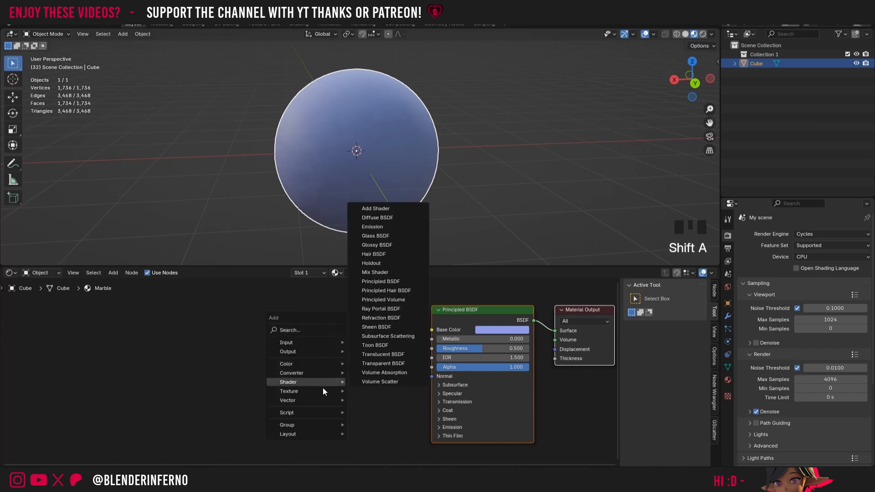
{"action": "mouse_move", "coordinate": [318, 363]}
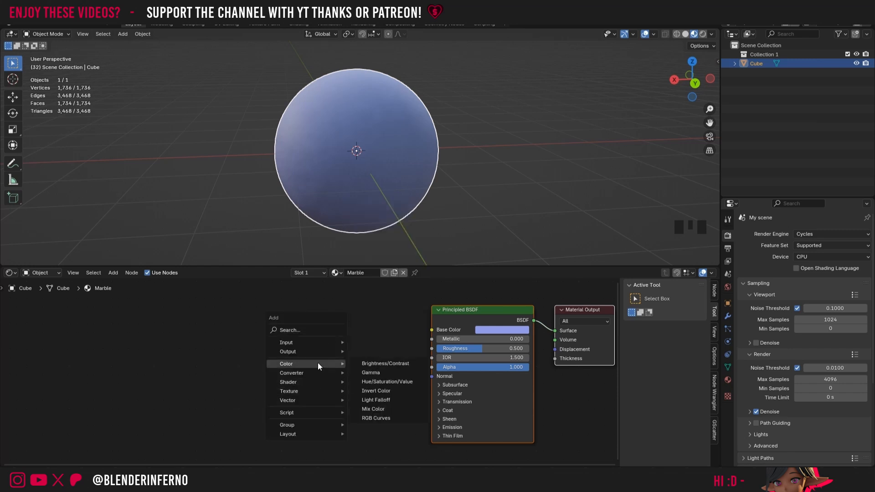
{"action": "left_click", "coordinate": [373, 409]}
{"action": "left_click", "coordinate": [292, 321]}
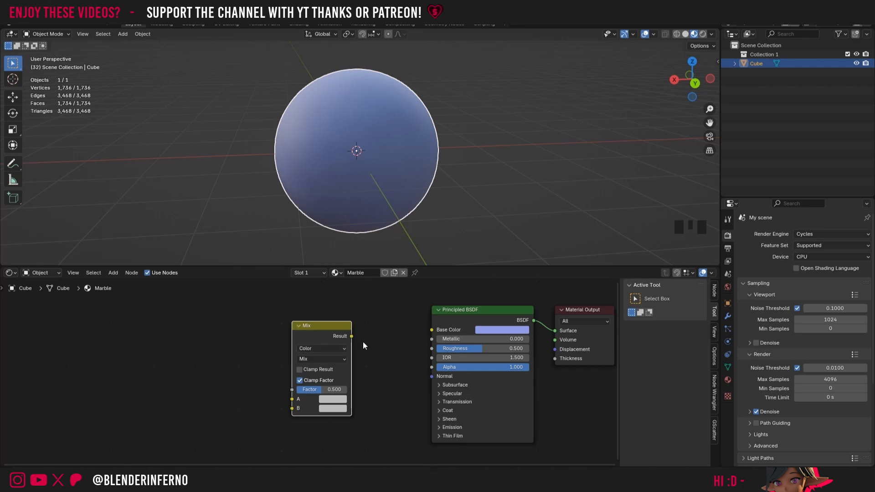
{"action": "left_click_drag", "start_coordinate": [351, 335], "coordinate": [435, 330]}
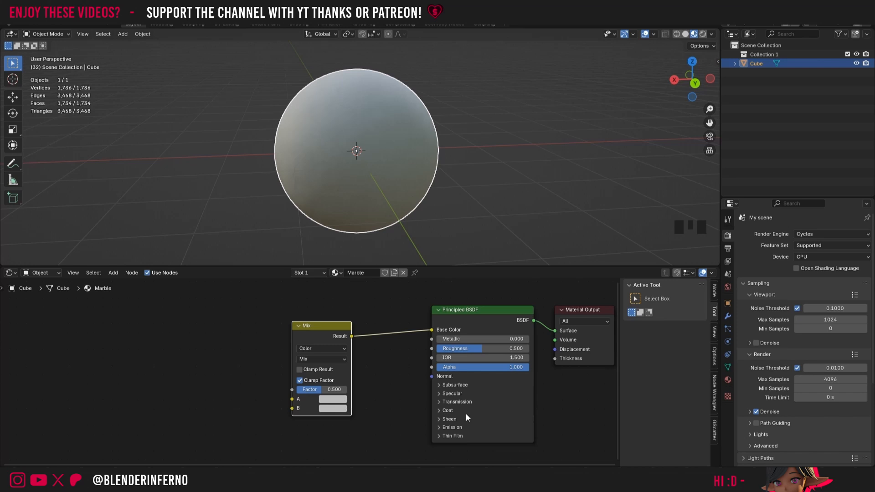
- Set the Mix node's color A to near-black, hex 11100F, and color B to a dark gray
{"action": "left_click", "coordinate": [333, 399]}
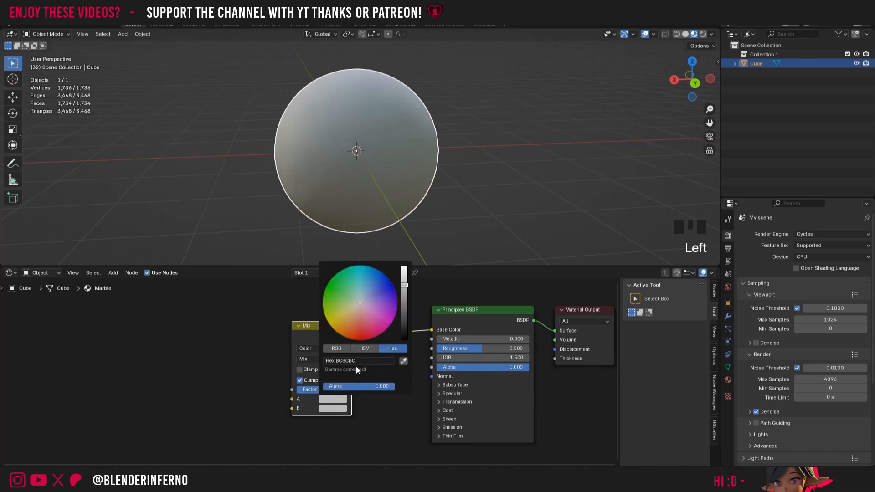
{"action": "left_click", "coordinate": [364, 348]}
{"action": "left_click_drag", "start_coordinate": [404, 285], "coordinate": [404, 338]}
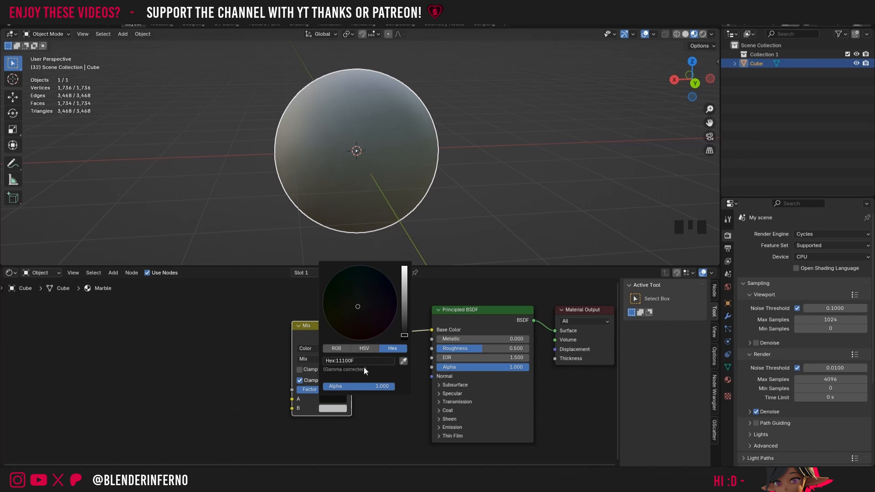
{"action": "left_click", "coordinate": [345, 410]}
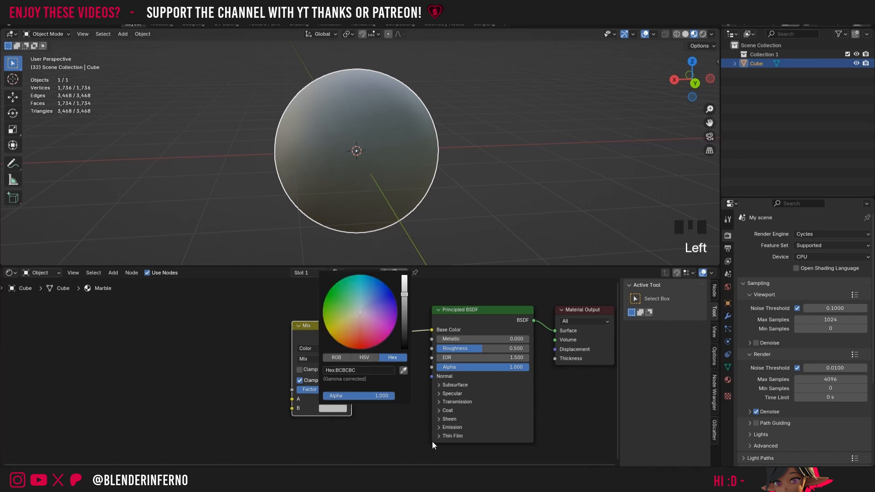
{"action": "left_click", "coordinate": [340, 408]}
{"action": "left_click_drag", "start_coordinate": [404, 336], "coordinate": [404, 328]}
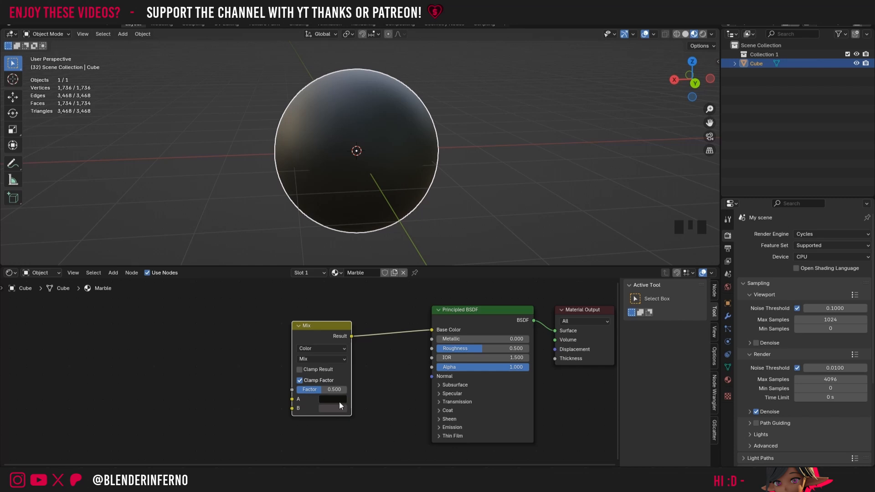
- Set the Mix node's Factor to 0.533 and move the node closer to the Principled BSDF
{"action": "mouse_move", "coordinate": [321, 389]}
{"action": "left_mouse_down"}
{"action": "mouse_move", "coordinate": [299, 389]}
{"action": "mouse_move", "coordinate": [341, 389]}
{"action": "mouse_move", "coordinate": [323, 389]}
{"action": "left_mouse_up"}
{"action": "left_click_drag", "start_coordinate": [328, 348], "coordinate": [330, 339]}
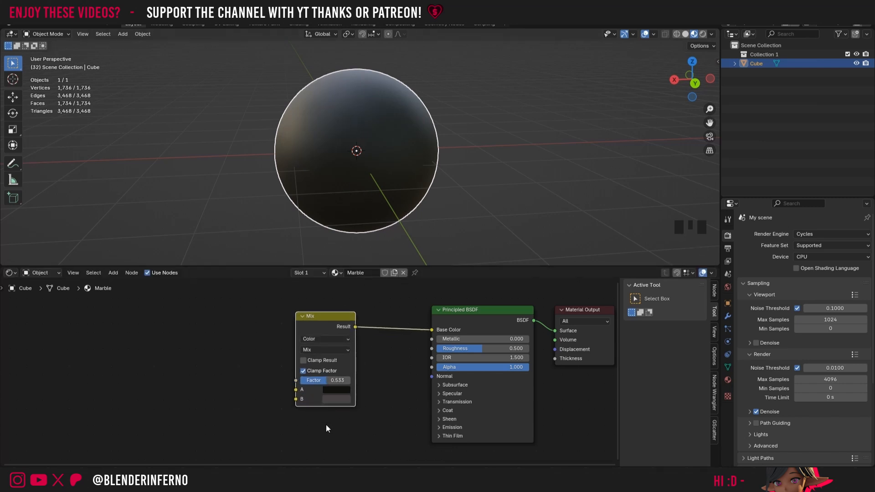
{"action": "left_click_drag", "start_coordinate": [326, 315], "coordinate": [349, 306]}
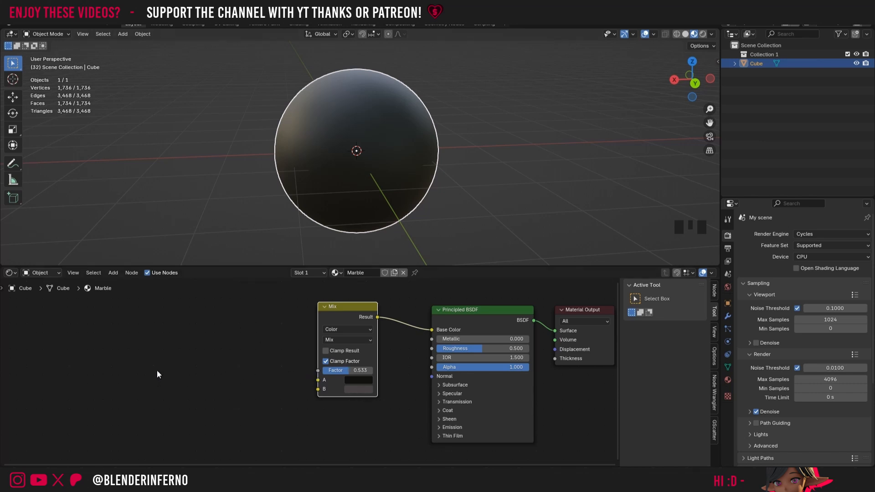
- Add a Noise Texture node beside the Mix node and connect its Fac output to the Mix node's Factor
{"action": "key", "text": "shift+a"}
{"action": "mouse_move", "coordinate": [146, 397]}
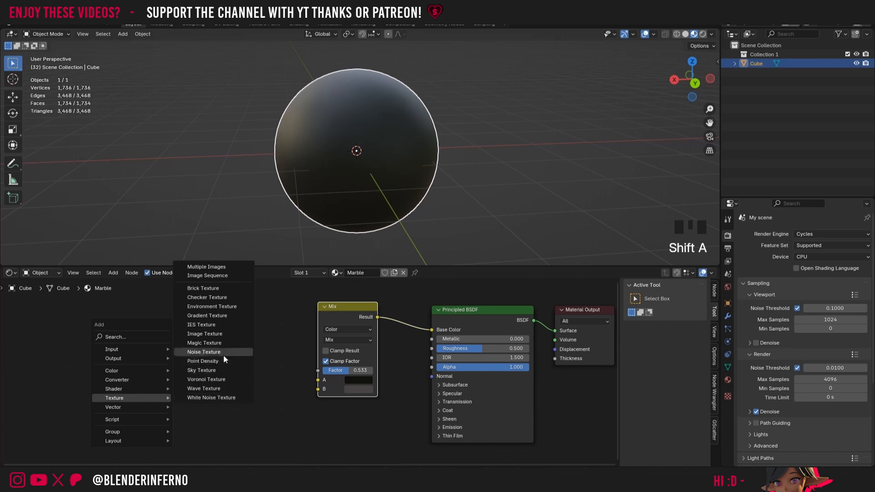
{"action": "left_click", "coordinate": [204, 352]}
{"action": "left_click_drag", "start_coordinate": [234, 316], "coordinate": [316, 370]}
{"action": "scroll", "coordinate": [370, 117], "scroll_direction": "up", "scroll_amount": 4}
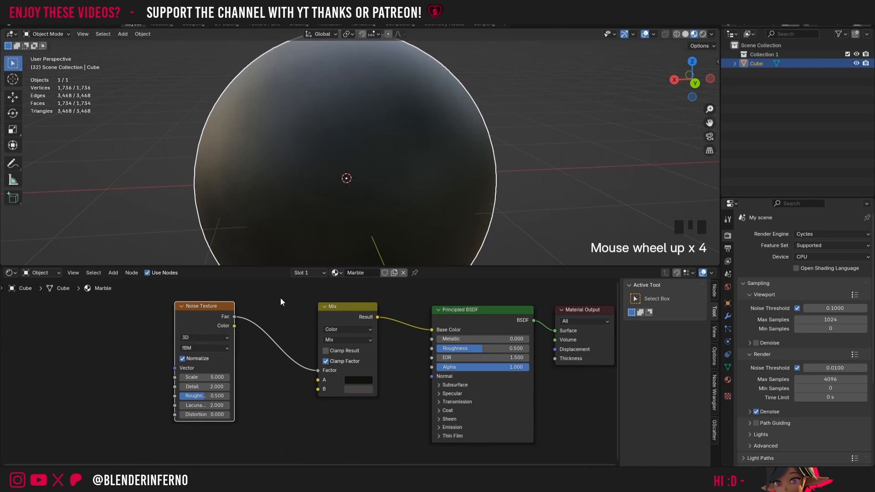
- Try a much lighter color B on the Mix node and undo the change
{"action": "left_click", "coordinate": [358, 390]}
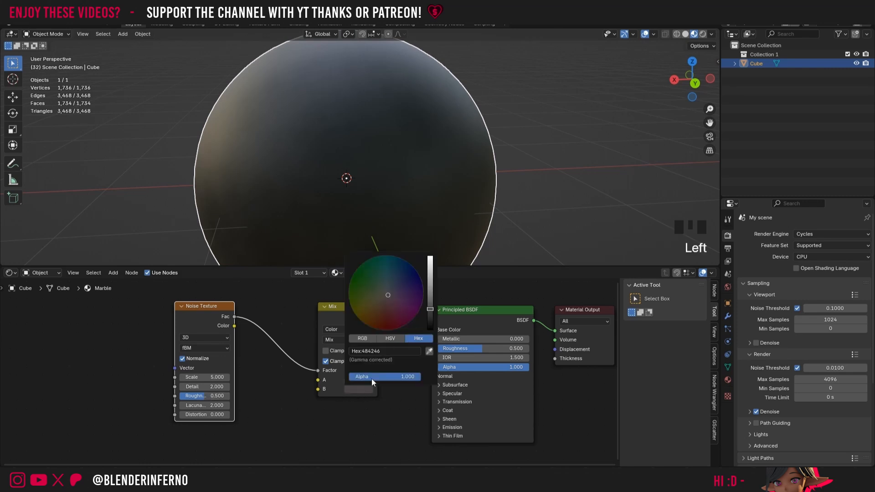
{"action": "left_click_drag", "start_coordinate": [429, 308], "coordinate": [438, 252]}
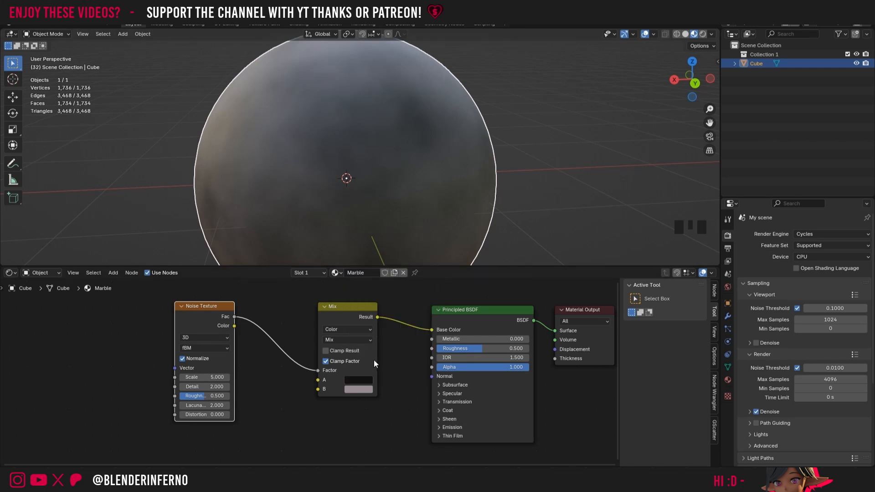
{"action": "key", "text": "ctrl+z"}
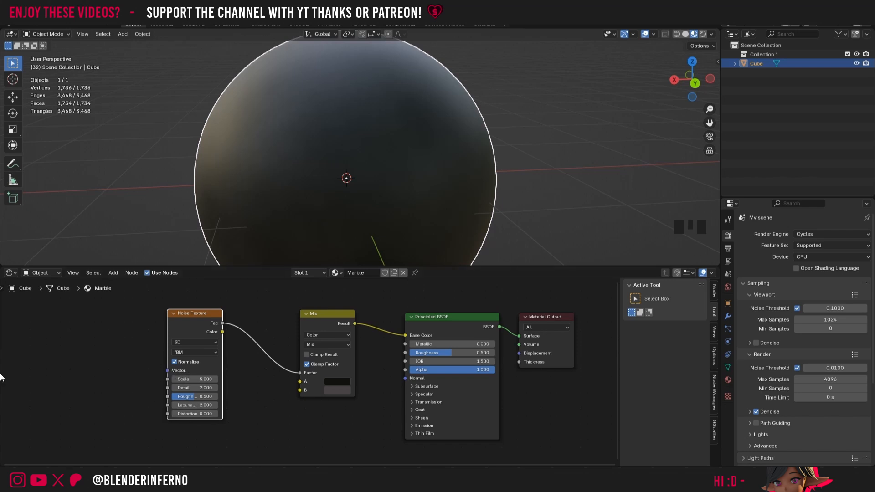
- Add a Texture Coordinate node beside the Noise Texture and connect its Object output to the Noise Texture's Vector
{"action": "key", "text": "shift+a"}
{"action": "mouse_move", "coordinate": [72, 374]}
{"action": "mouse_move", "coordinate": [70, 327]}
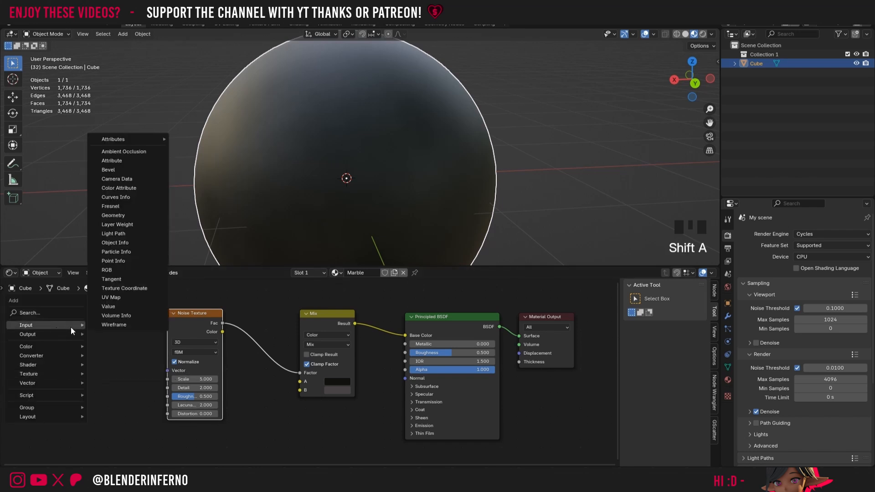
{"action": "left_click", "coordinate": [130, 289]}
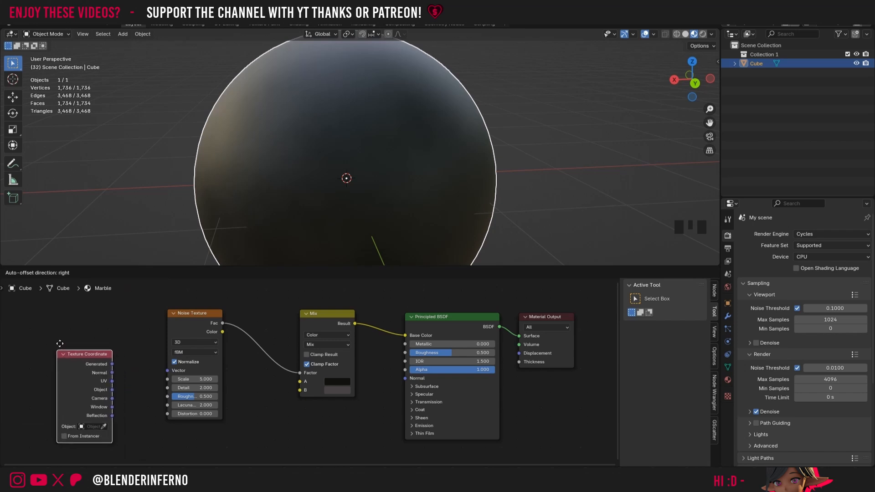
{"action": "left_click", "coordinate": [86, 357]}
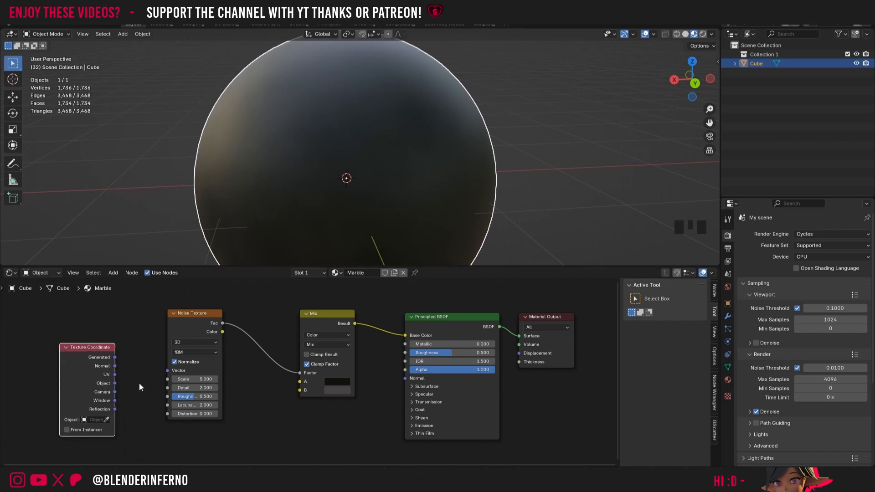
{"action": "left_click_drag", "start_coordinate": [112, 370], "coordinate": [103, 358]}
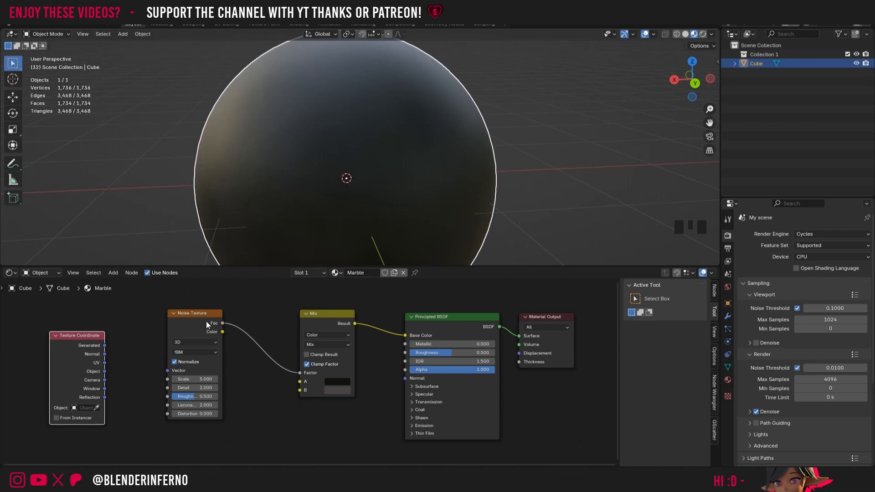
{"action": "left_click_drag", "start_coordinate": [206, 321], "coordinate": [201, 321]}
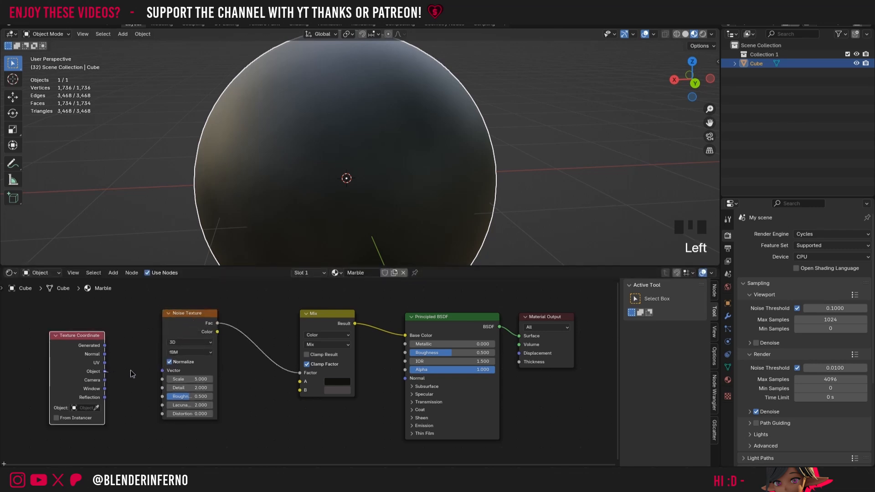
{"action": "left_click_drag", "start_coordinate": [132, 374], "coordinate": [157, 373]}
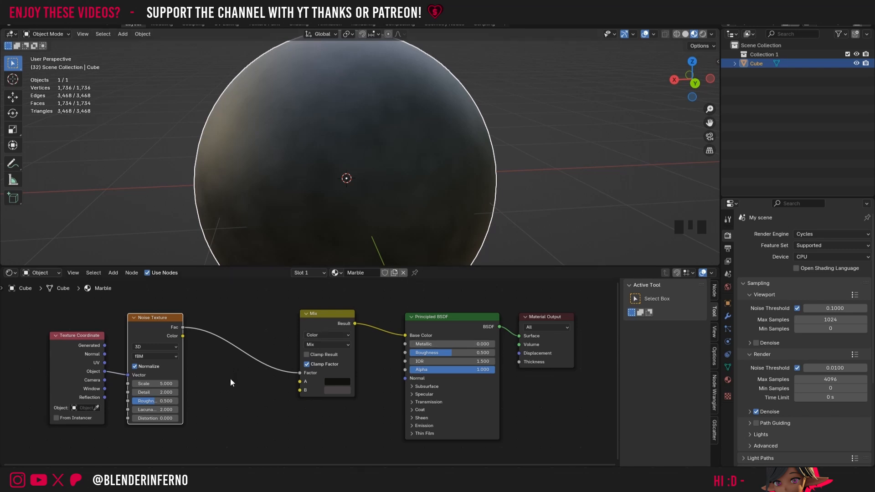
- Insert a Color Ramp node on the link between the Noise Texture and the Mix node's Factor
{"action": "key", "text": "shift+a"}
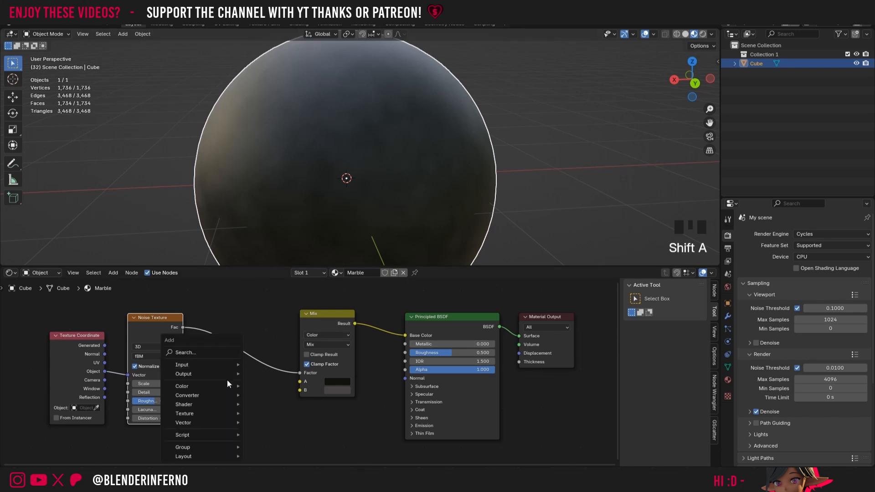
{"action": "mouse_move", "coordinate": [218, 395]}
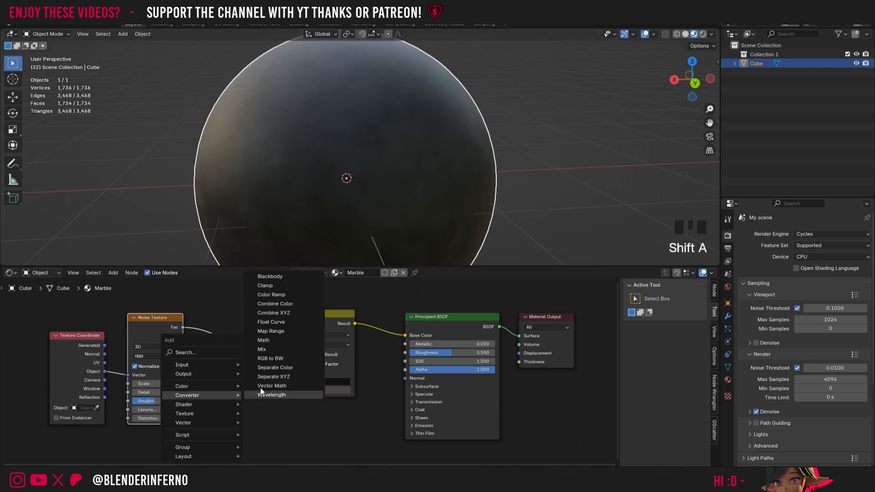
{"action": "left_click", "coordinate": [278, 294]}
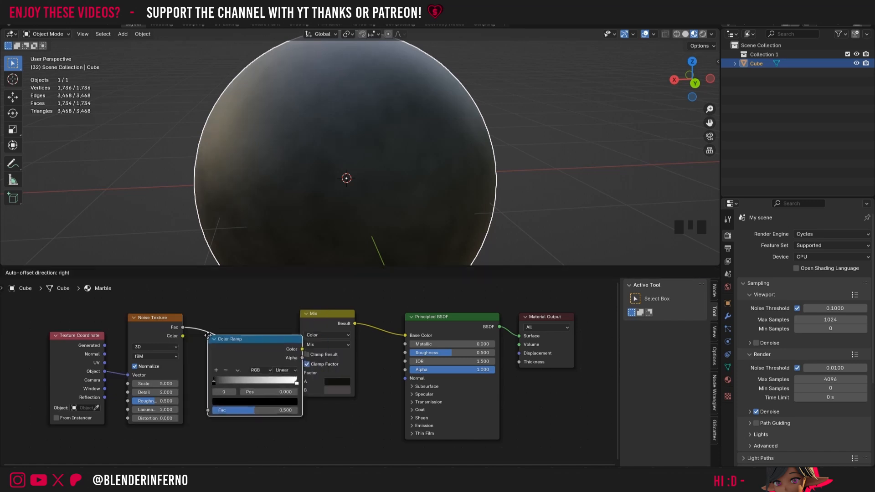
{"action": "left_click", "coordinate": [208, 336]}
- Try moving the Color Ramp's white stop to about 0.545 and return it to position 1.000
{"action": "left_click", "coordinate": [297, 383]}
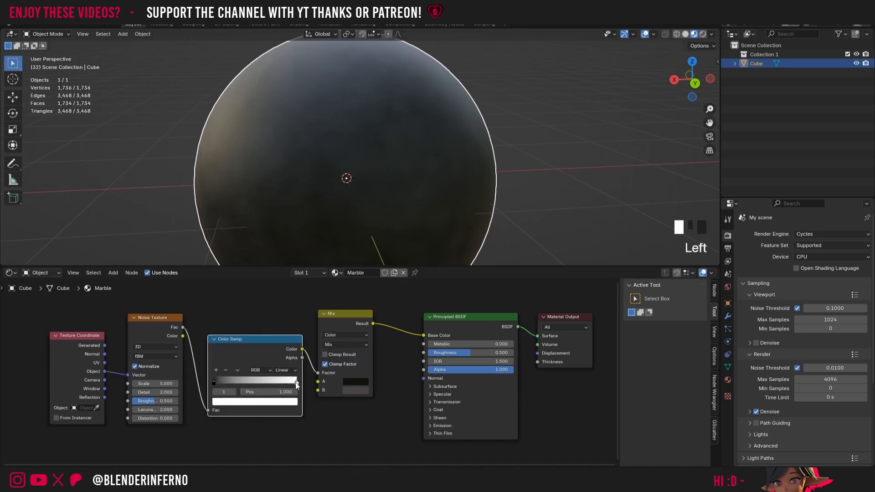
{"action": "left_click", "coordinate": [297, 383]}
{"action": "left_click_drag", "start_coordinate": [297, 384], "coordinate": [254, 384]}
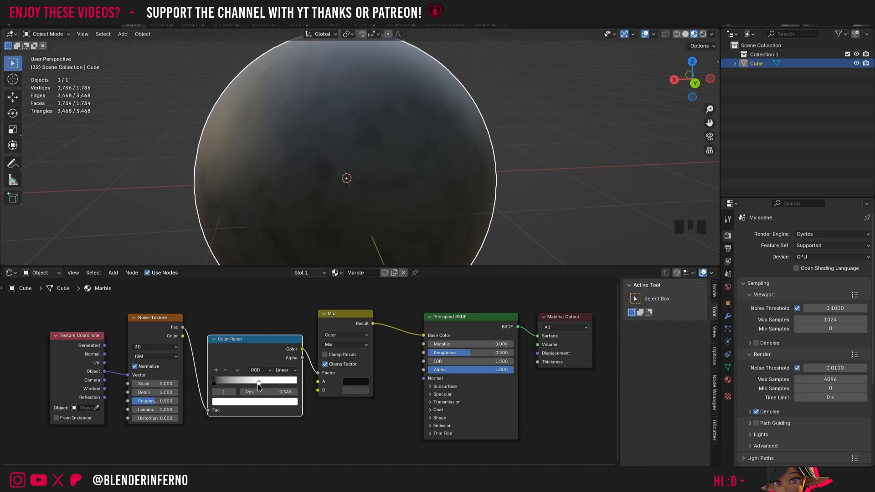
{"action": "left_click_drag", "start_coordinate": [258, 384], "coordinate": [295, 383]}
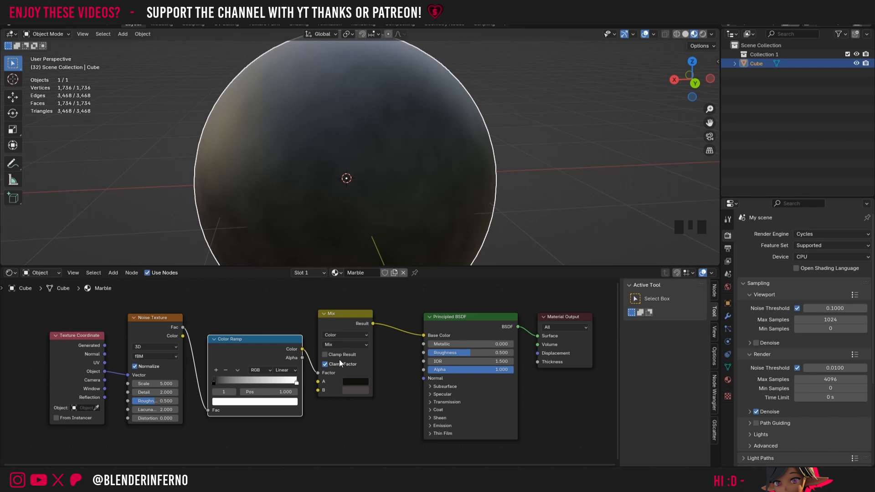
- Set the Noise Texture's Detail to 3 and move the Texture Coordinate node well away from it
{"action": "scroll", "coordinate": [201, 364], "scroll_direction": "up", "scroll_amount": 6}
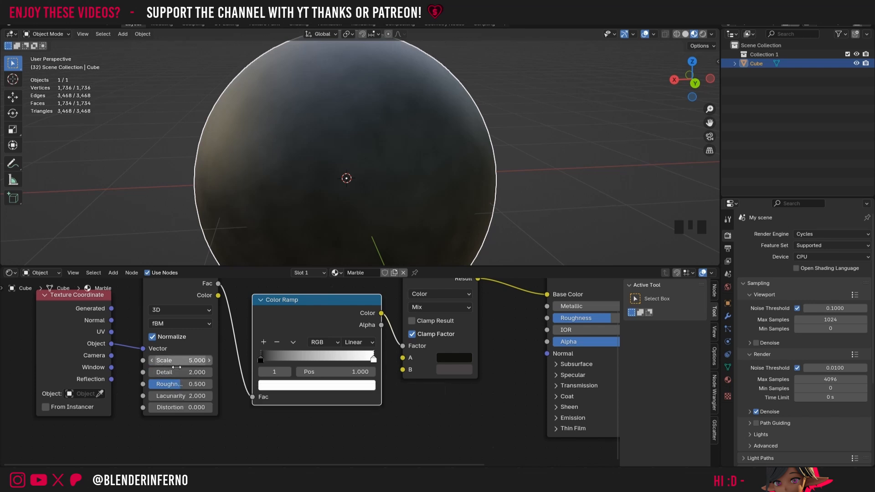
{"action": "left_click", "coordinate": [185, 373]}
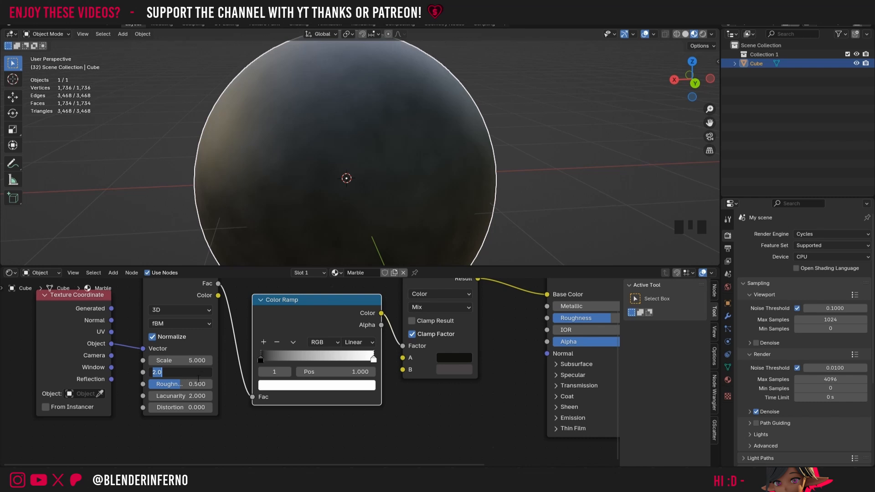
{"action": "type", "text": "3"}
{"action": "key", "text": "Return"}
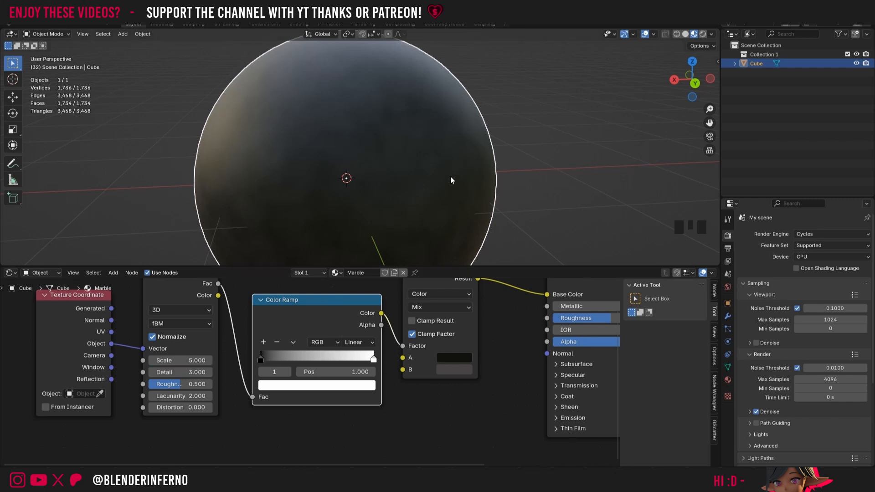
{"action": "scroll", "coordinate": [469, 397], "scroll_direction": "down", "scroll_amount": 6}
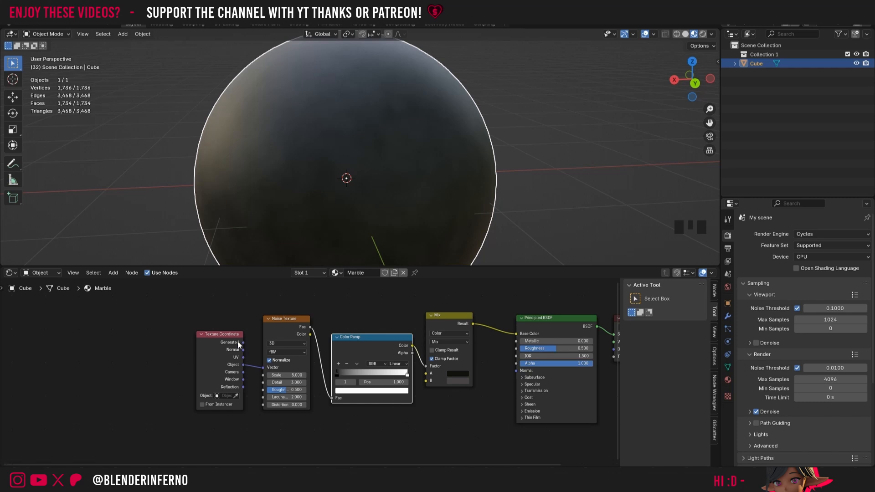
{"action": "left_click_drag", "start_coordinate": [223, 340], "coordinate": [46, 340]}
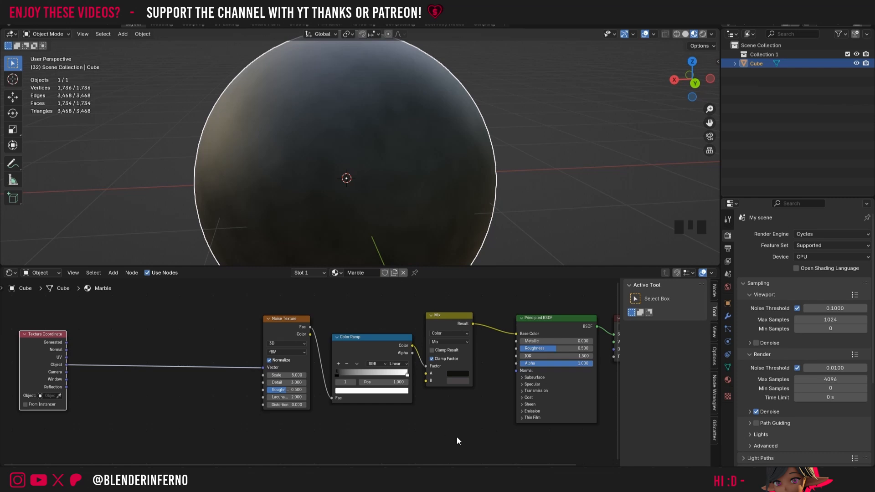
- Join the Noise Texture, Color Ramp and Mix nodes into a frame and move it away from the Principled BSDF
{"action": "left_click_drag", "start_coordinate": [456, 436], "coordinate": [275, 303]}
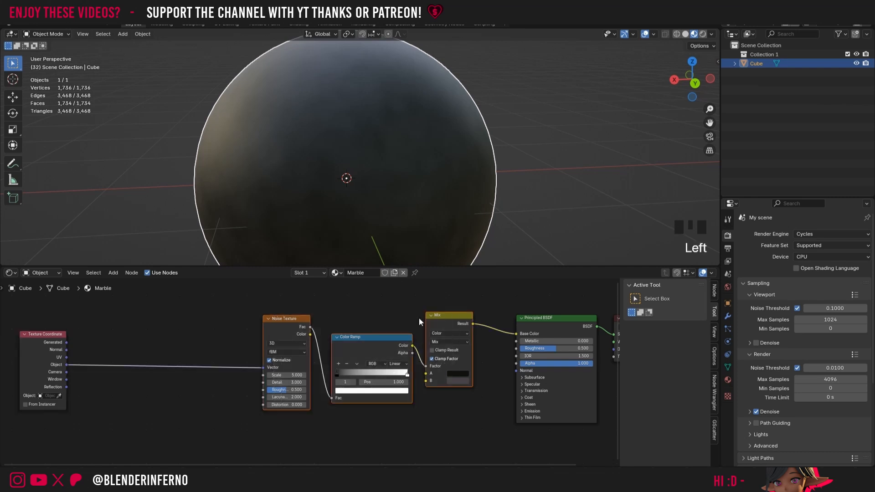
{"action": "key", "text": "ctrl+j"}
{"action": "left_click", "coordinate": [367, 313]}
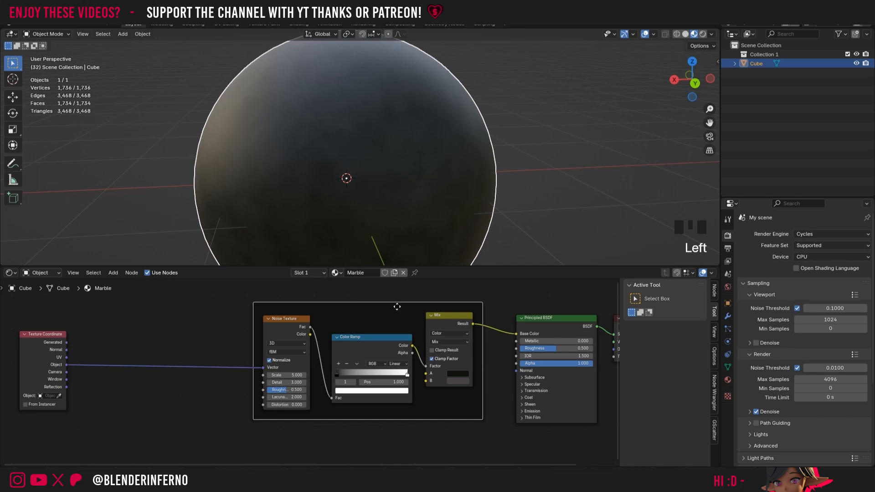
{"action": "left_click_drag", "start_coordinate": [397, 307], "coordinate": [295, 316]}
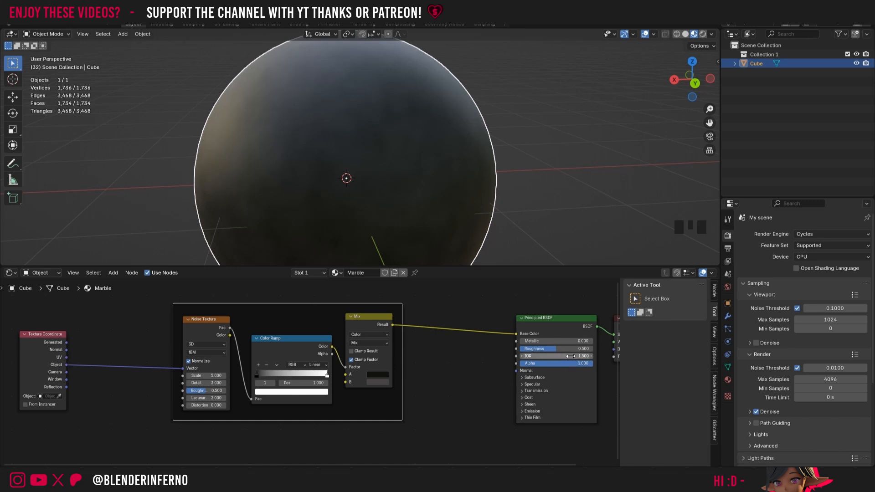
- Label the frame "Background Color" and move it closer to the Texture Coordinate node
{"action": "key", "text": "n"}
{"action": "key", "text": "n"}
{"action": "key", "text": "n"}
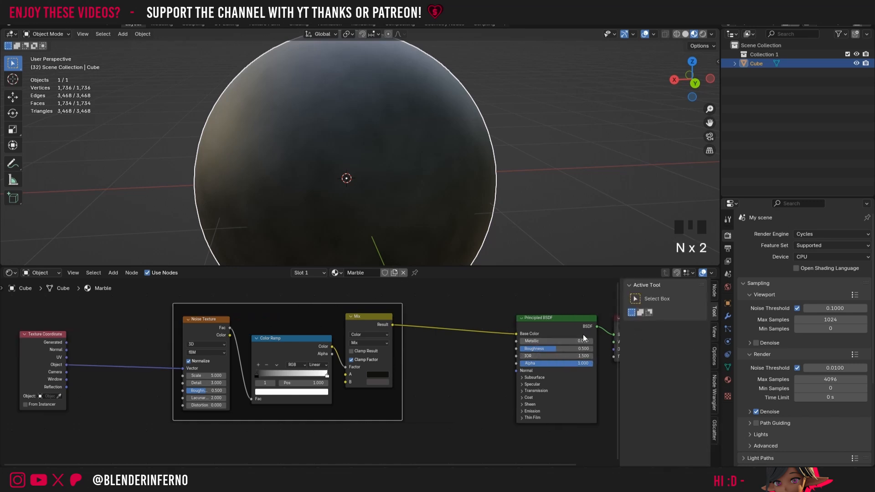
{"action": "key", "text": "n"}
{"action": "left_click", "coordinate": [713, 294]}
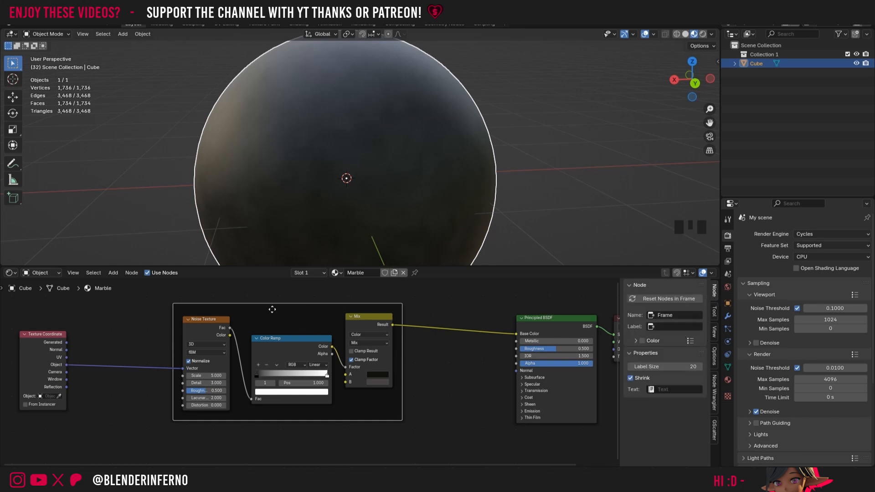
{"action": "left_click", "coordinate": [679, 326]}
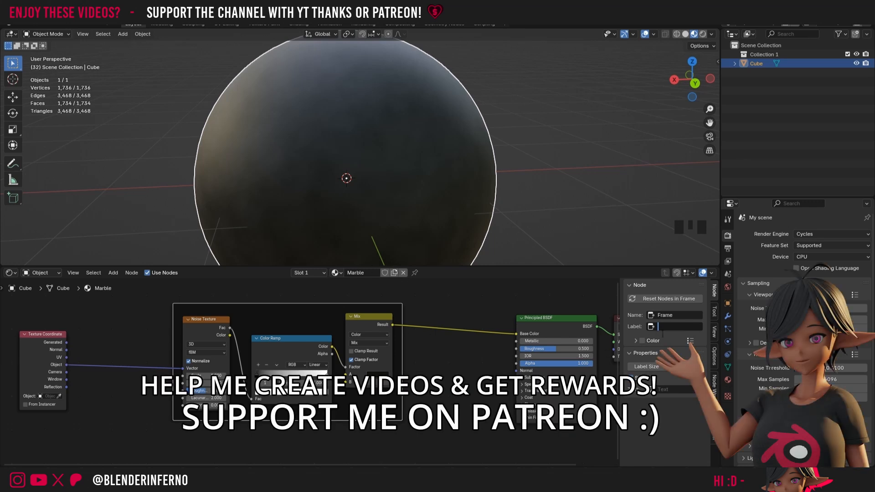
{"action": "type", "text": "Background Color"}
{"action": "key", "text": "Return"}
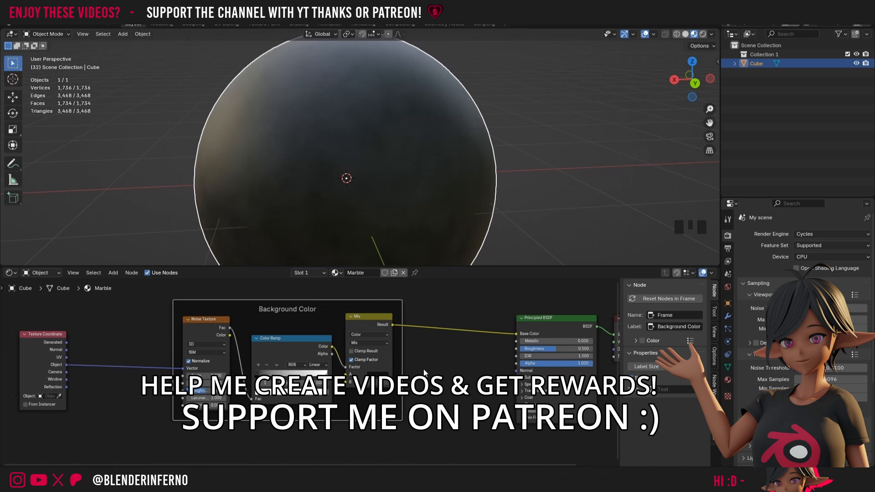
{"action": "scroll", "coordinate": [423, 368], "scroll_direction": "down", "scroll_amount": 2}
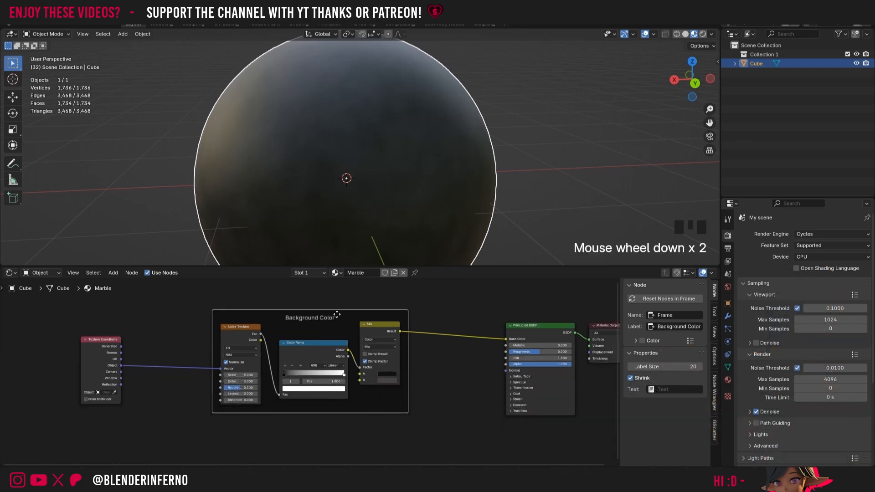
{"action": "left_click_drag", "start_coordinate": [337, 316], "coordinate": [309, 321]}
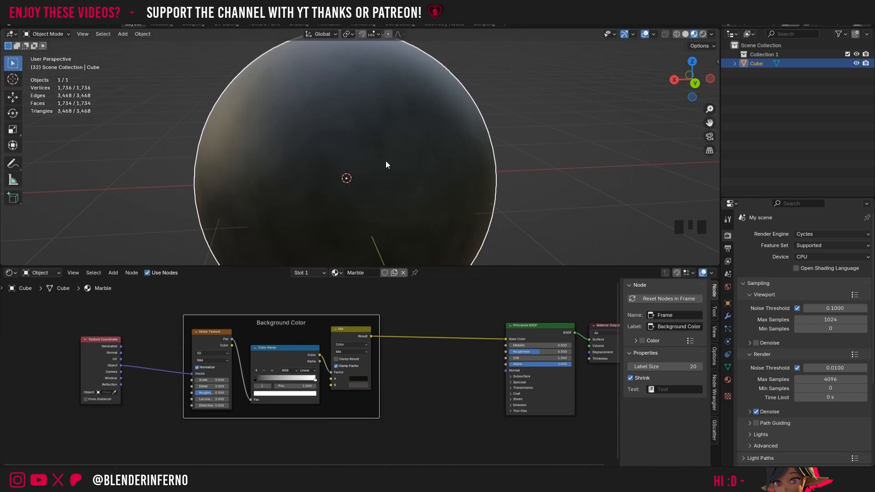
- Add a Voronoi Texture node in the empty space below the Background Color frame
{"action": "middle_click_drag", "start_coordinate": [451, 402], "coordinate": [451, 357]}
{"action": "scroll", "coordinate": [419, 364], "scroll_direction": "down", "scroll_amount": 2}
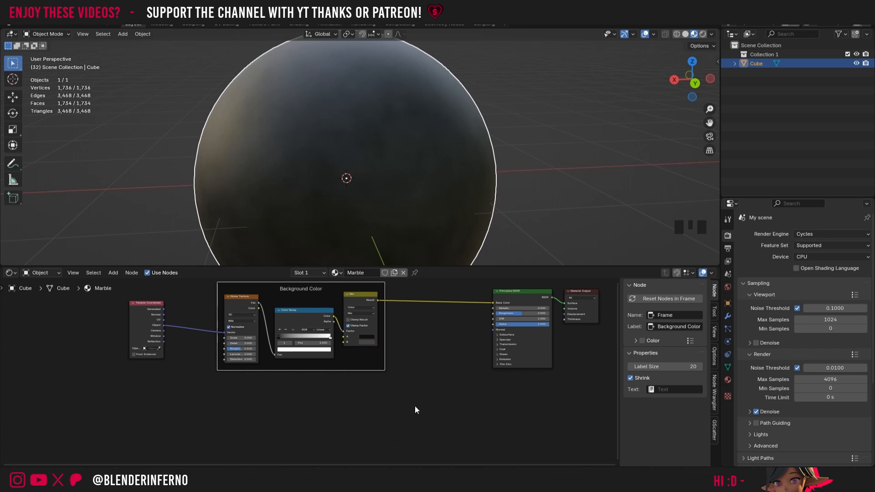
{"action": "key", "text": "shift+a"}
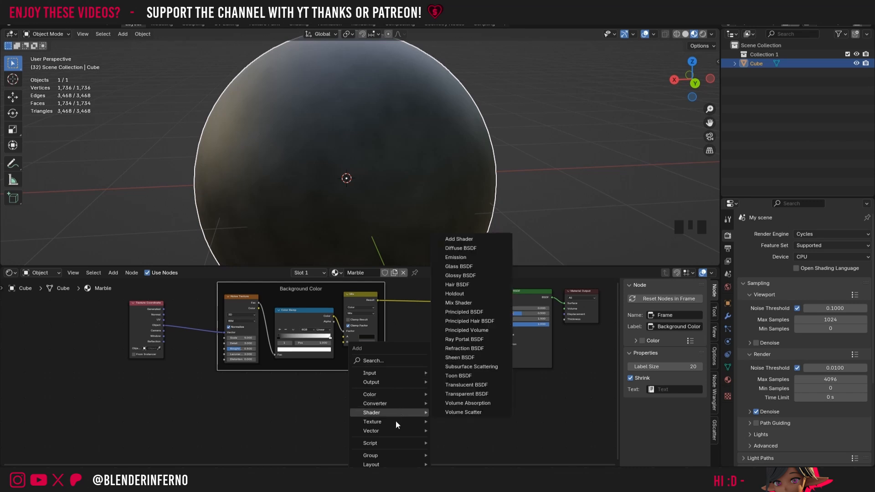
{"action": "mouse_move", "coordinate": [399, 421]}
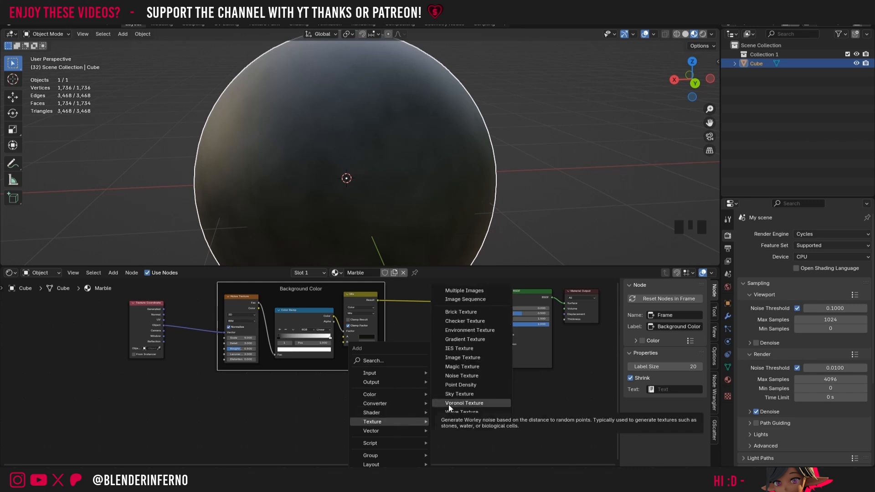
{"action": "left_click", "coordinate": [463, 403]}
{"action": "left_click", "coordinate": [304, 385]}
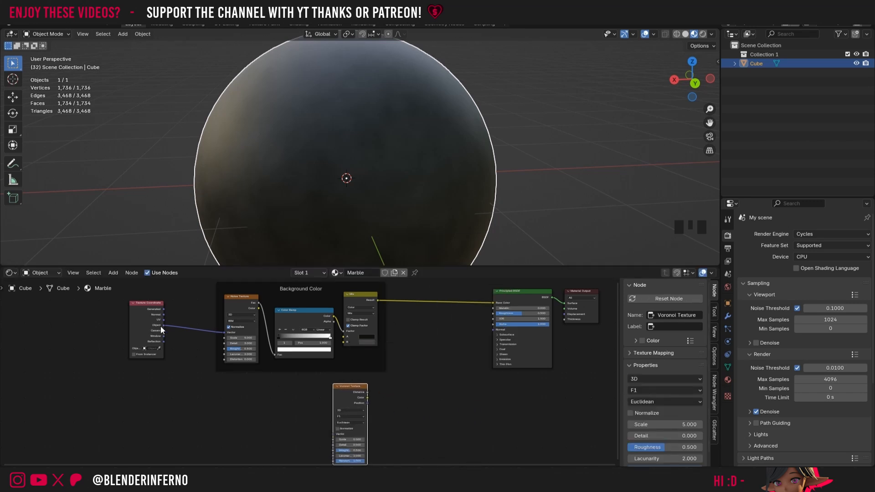
- Connect the Texture Coordinate's Object output to the Voronoi Texture's Vector, and the Voronoi Distance to the Material Output's Surface
{"action": "left_click_drag", "start_coordinate": [163, 327], "coordinate": [333, 434]}
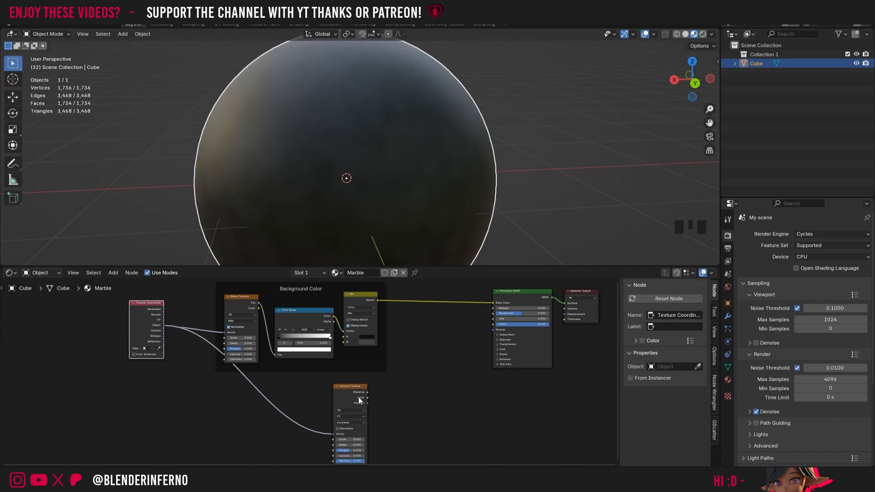
{"action": "left_click_drag", "start_coordinate": [368, 392], "coordinate": [570, 324]}
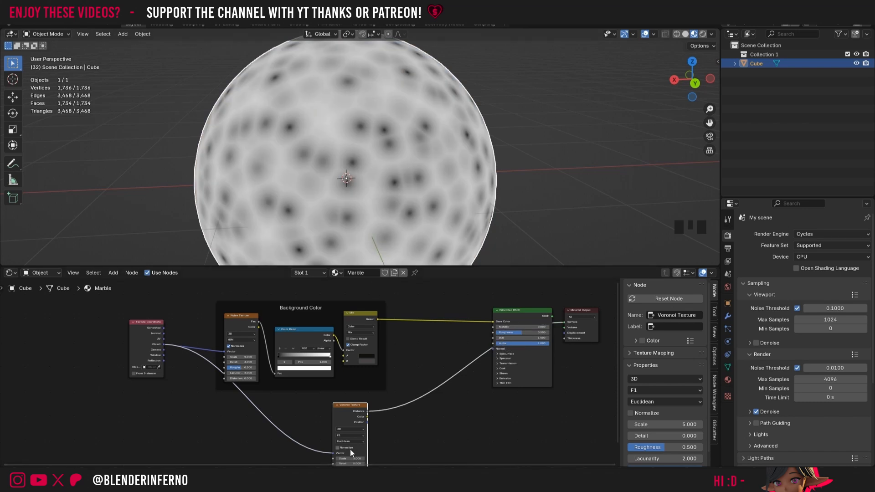
- Set the Voronoi Texture's feature output to Distance to Edge
{"action": "scroll", "coordinate": [353, 446], "scroll_direction": "up", "scroll_amount": 3}
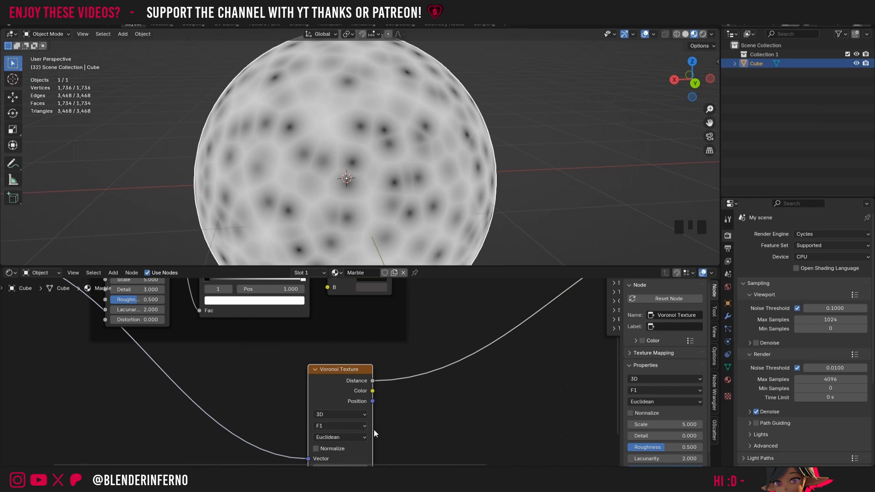
{"action": "left_click", "coordinate": [522, 434]}
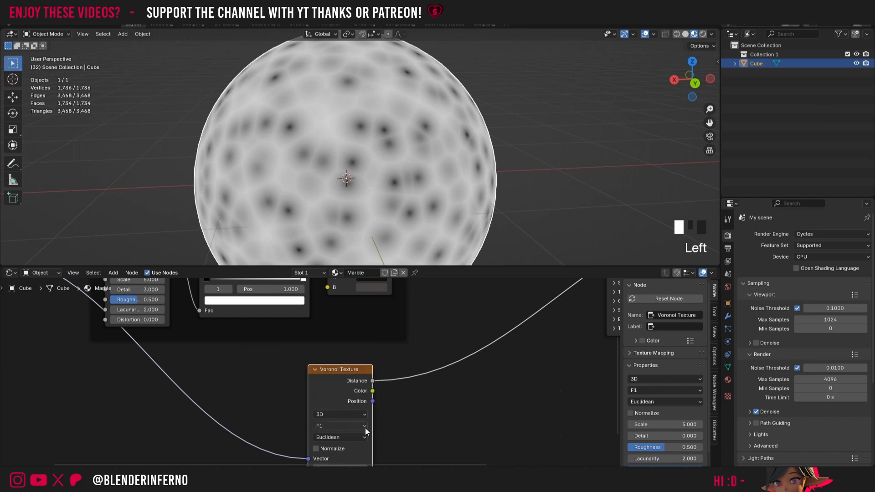
{"action": "left_click", "coordinate": [345, 428]}
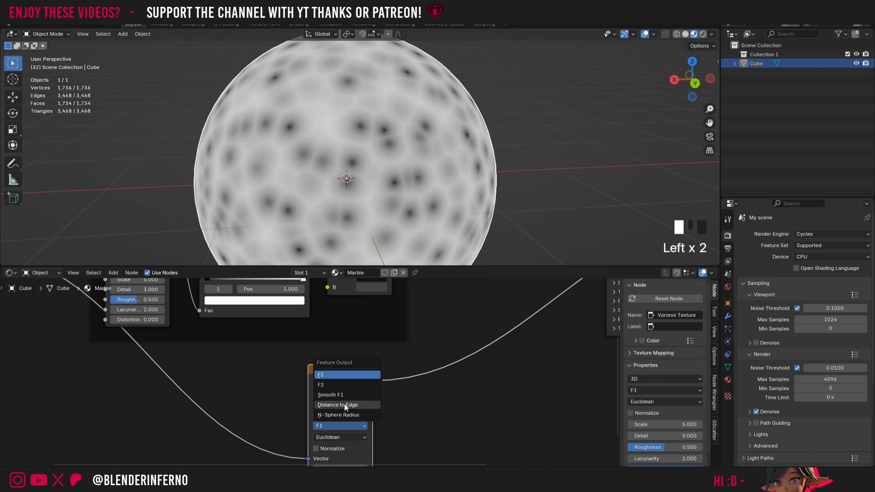
{"action": "left_click", "coordinate": [356, 406]}
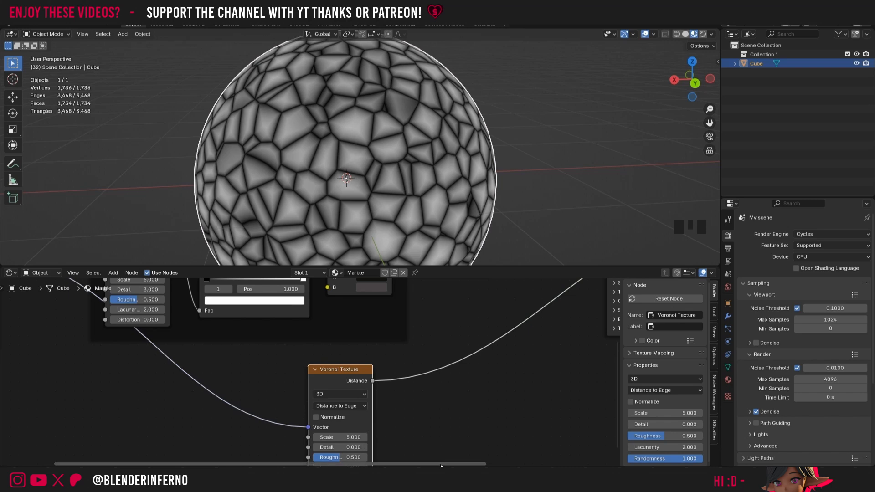
{"action": "middle_click_drag", "start_coordinate": [335, 412], "coordinate": [335, 375]}
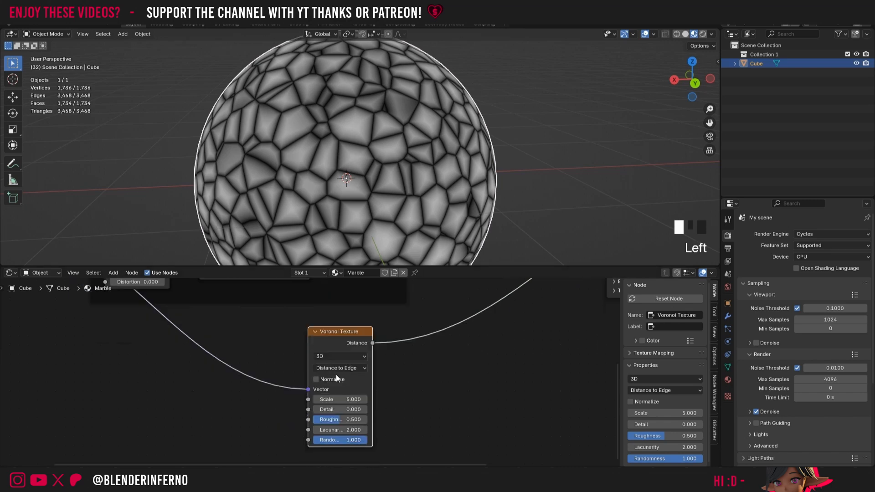
{"action": "left_click", "coordinate": [336, 370]}
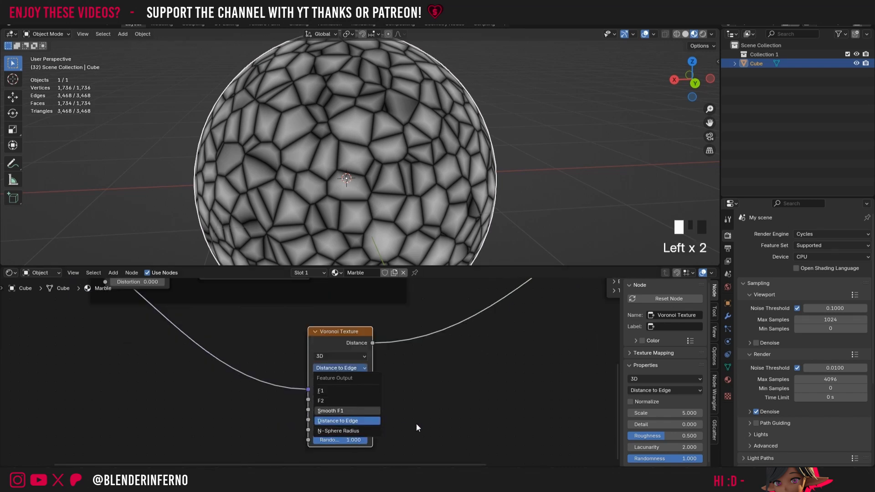
{"action": "left_click", "coordinate": [330, 370]}
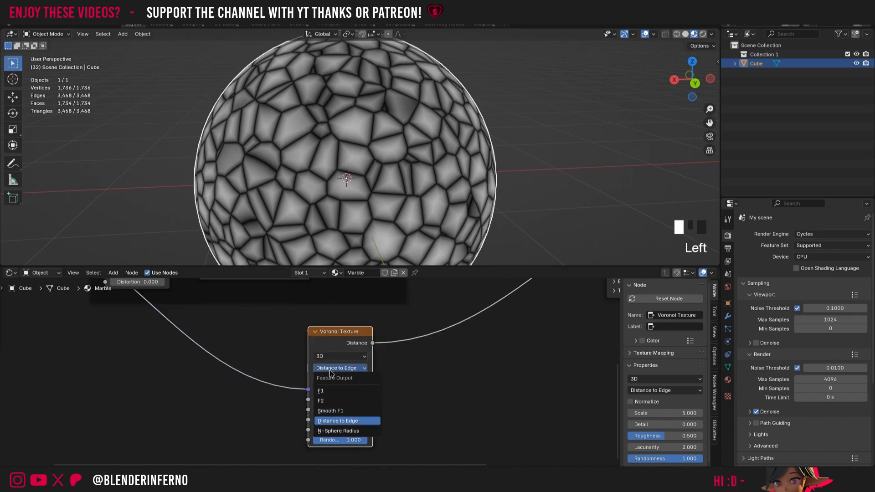
{"action": "left_click", "coordinate": [340, 421]}
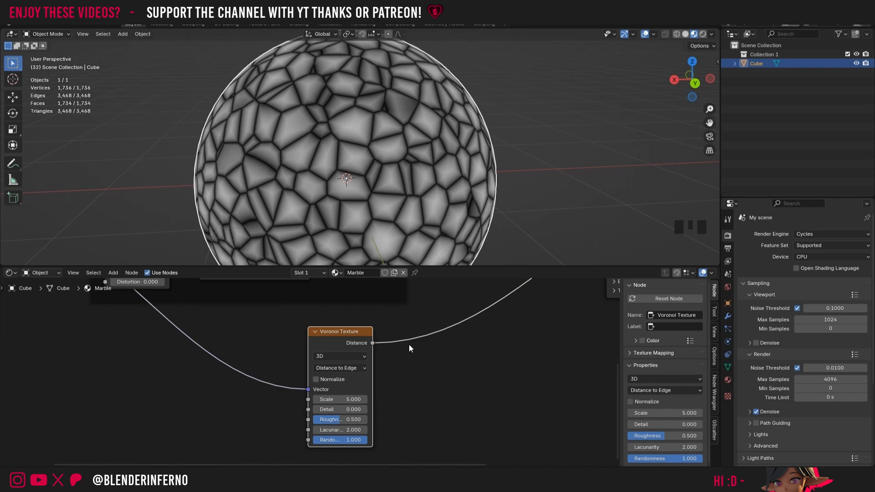
- Set the Voronoi Texture's Scale to 7 and look closer at the pattern on the sphere
{"action": "left_click", "coordinate": [348, 400]}
{"action": "type", "text": "7"}
{"action": "key", "text": "Return"}
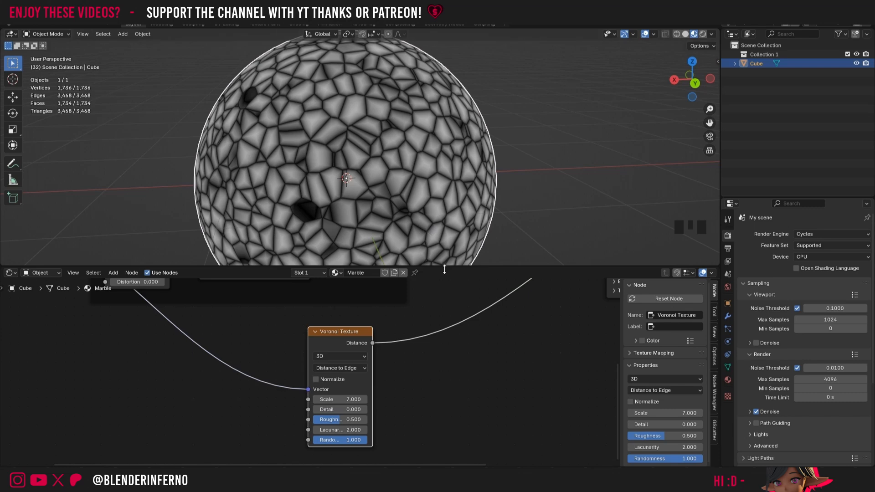
{"action": "scroll", "coordinate": [367, 176], "scroll_direction": "up", "scroll_amount": 3}
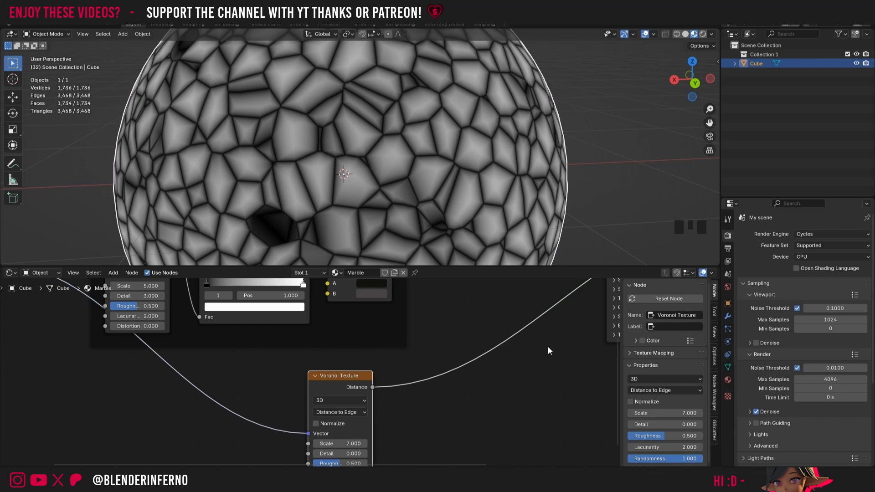
- Add a Mix Color node in the space between the Voronoi Texture and the Principled BSDF
{"action": "scroll", "coordinate": [524, 360], "scroll_direction": "down", "scroll_amount": 5}
{"action": "middle_click_drag", "start_coordinate": [524, 360], "coordinate": [461, 392]}
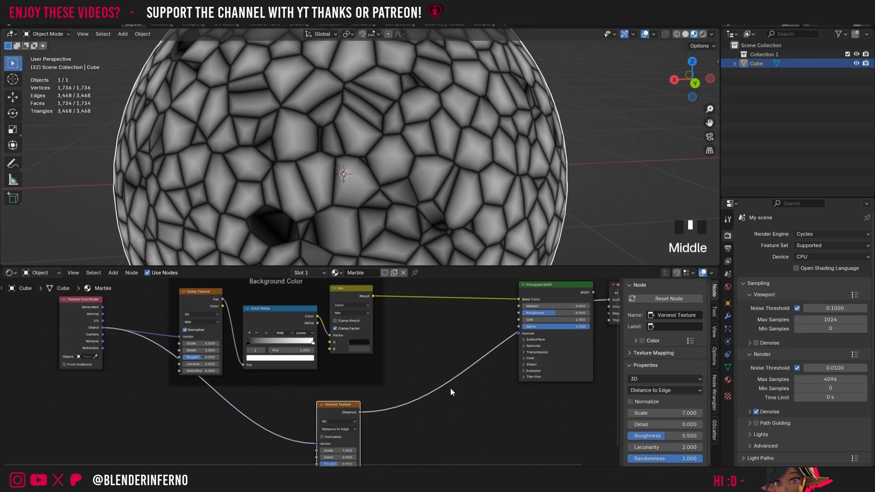
{"action": "key", "text": "shift+a"}
{"action": "mouse_move", "coordinate": [458, 361]}
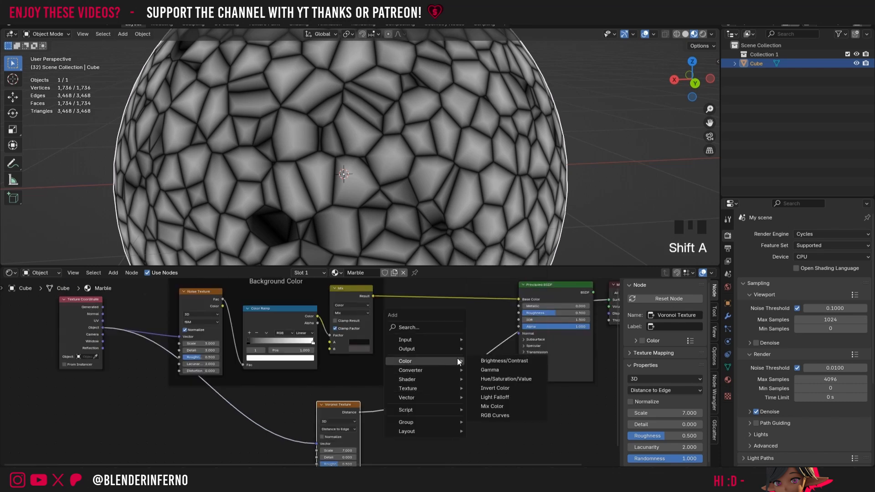
{"action": "left_click", "coordinate": [492, 406]}
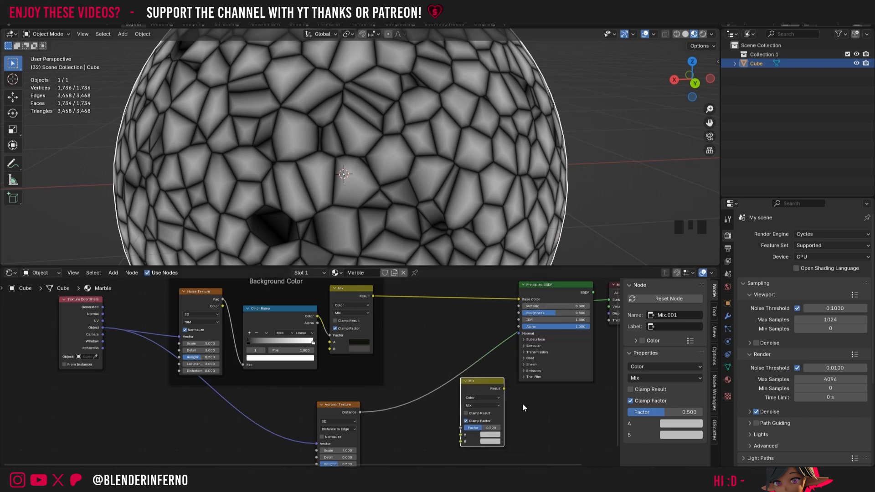
- Feed the Voronoi Distance into the new Mix node's Factor and that node's Result into the Material Output's Surface
{"action": "left_click_drag", "start_coordinate": [365, 406], "coordinate": [352, 395]}
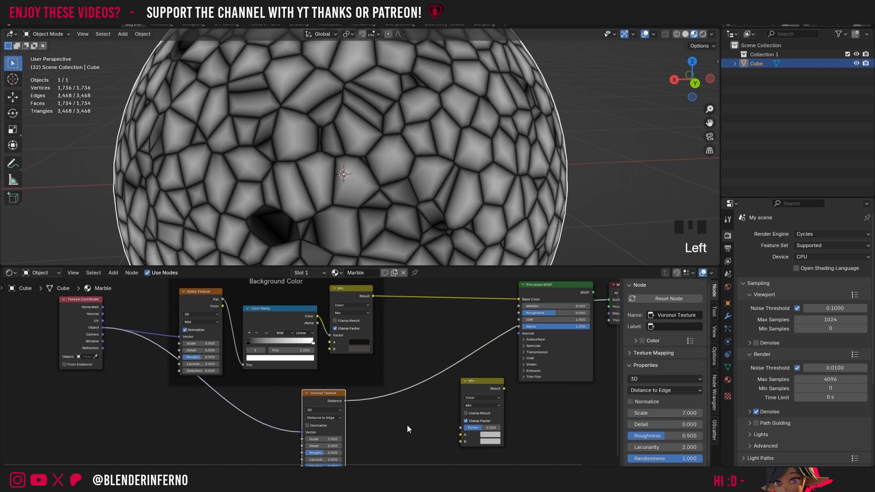
{"action": "middle_click_drag", "start_coordinate": [406, 431], "coordinate": [397, 421]}
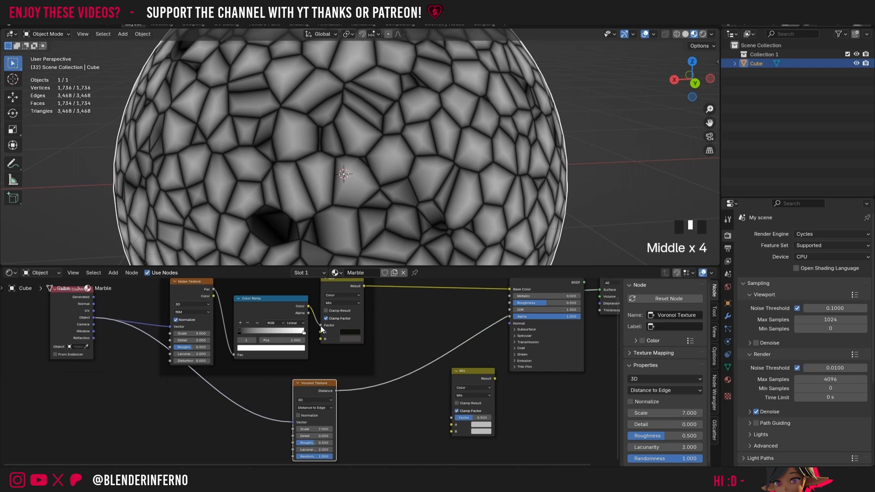
{"action": "left_click_drag", "start_coordinate": [361, 317], "coordinate": [363, 323]}
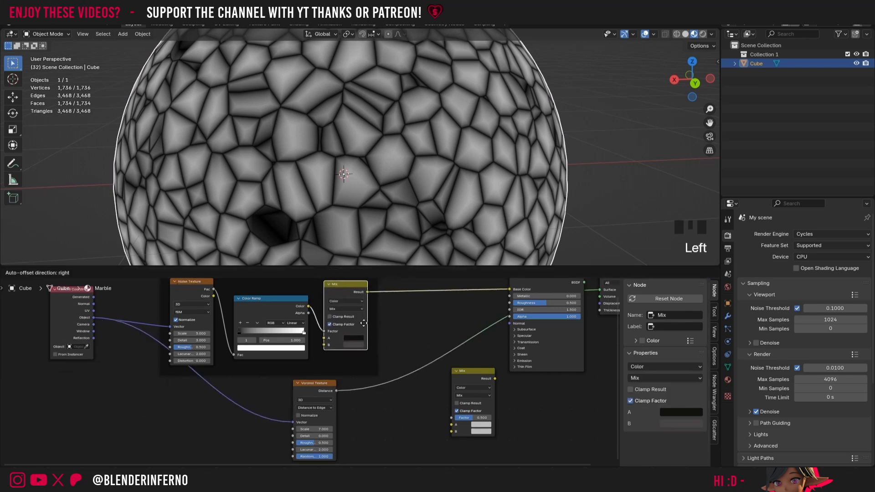
{"action": "left_click_drag", "start_coordinate": [337, 390], "coordinate": [447, 419]}
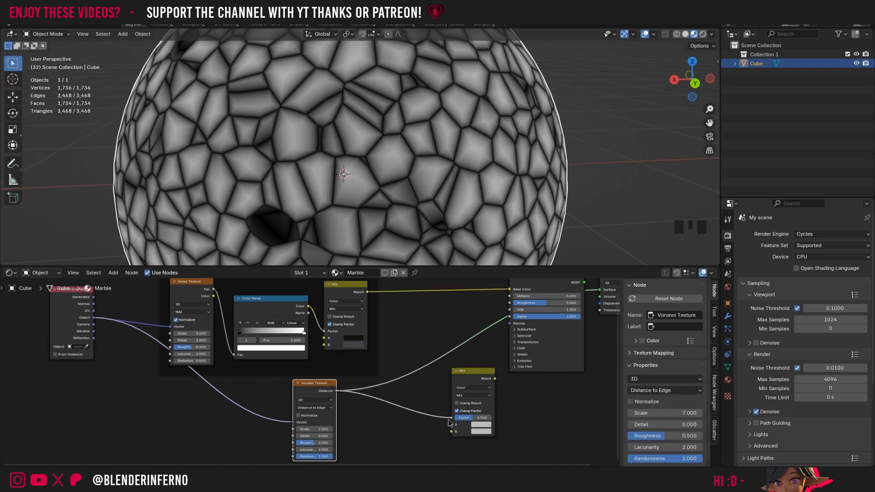
{"action": "middle_click_drag", "start_coordinate": [499, 391], "coordinate": [451, 424]}
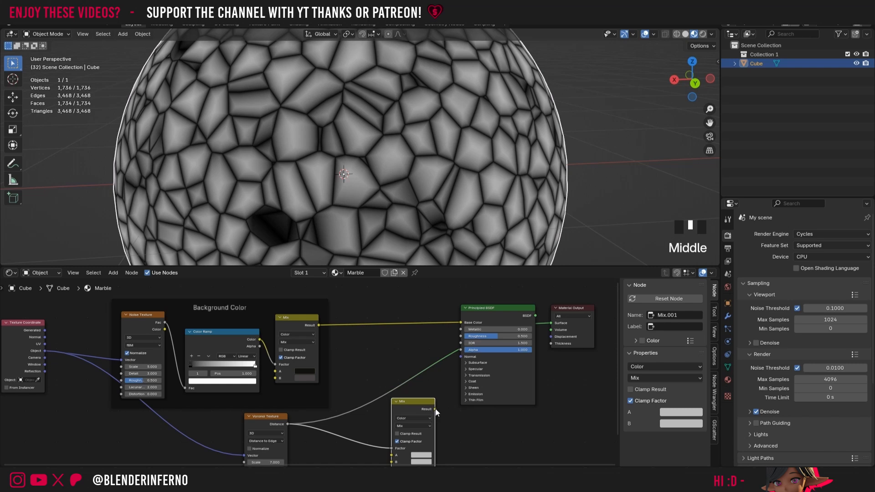
{"action": "left_click_drag", "start_coordinate": [435, 409], "coordinate": [553, 322]}
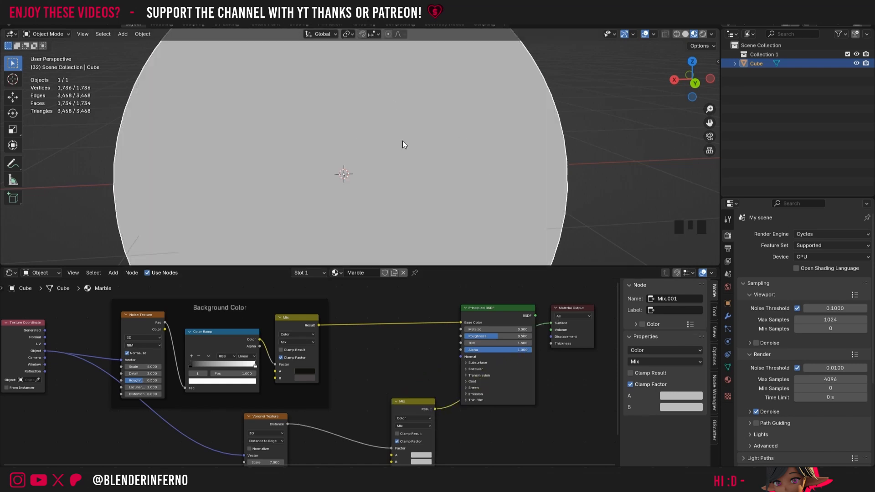
- Move the new Mix node slightly closer to the Voronoi Texture and set its A color to red
{"action": "left_click_drag", "start_coordinate": [614, 373], "coordinate": [614, 422]}
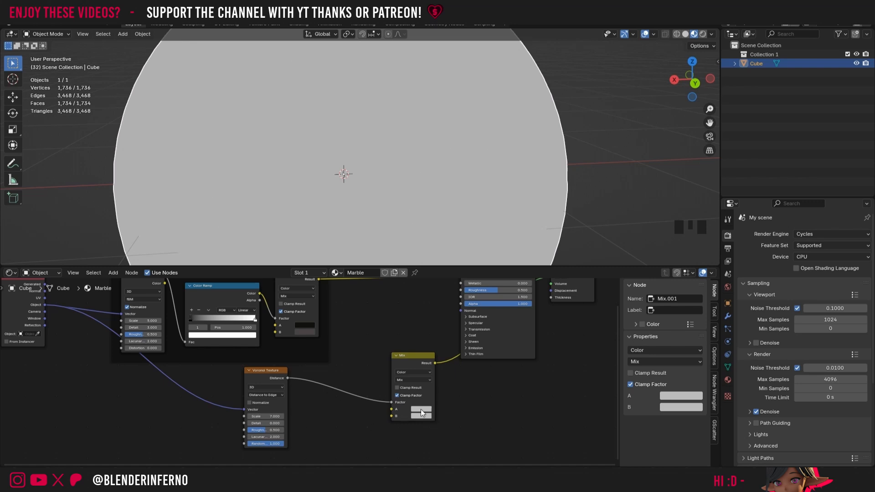
{"action": "middle_click_drag", "start_coordinate": [484, 433], "coordinate": [482, 451]}
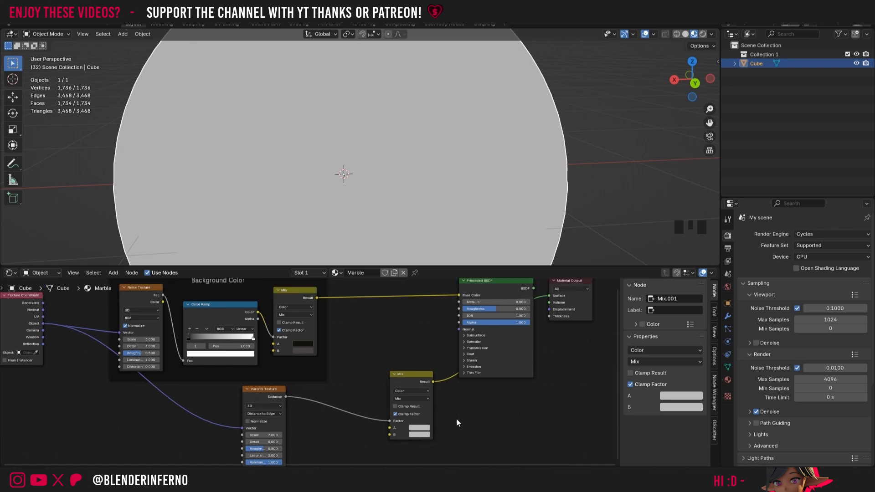
{"action": "scroll", "coordinate": [440, 433], "scroll_direction": "up", "scroll_amount": 5}
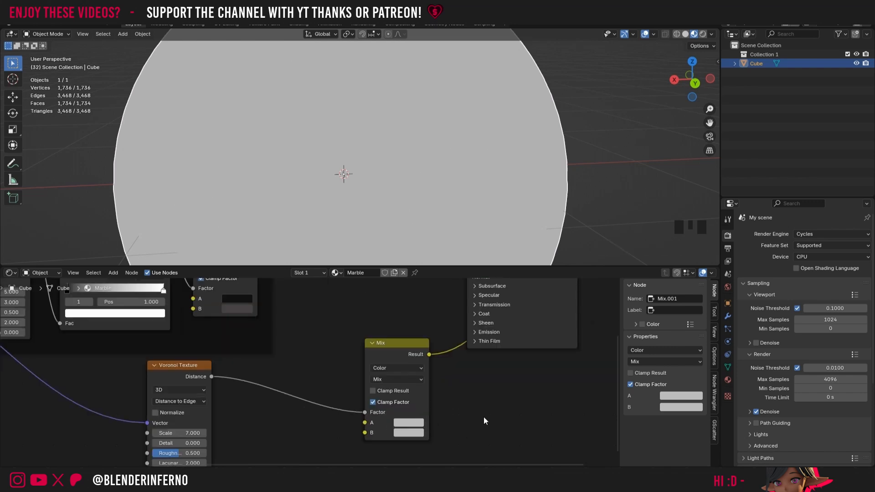
{"action": "scroll", "coordinate": [483, 417], "scroll_direction": "up", "scroll_amount": 2}
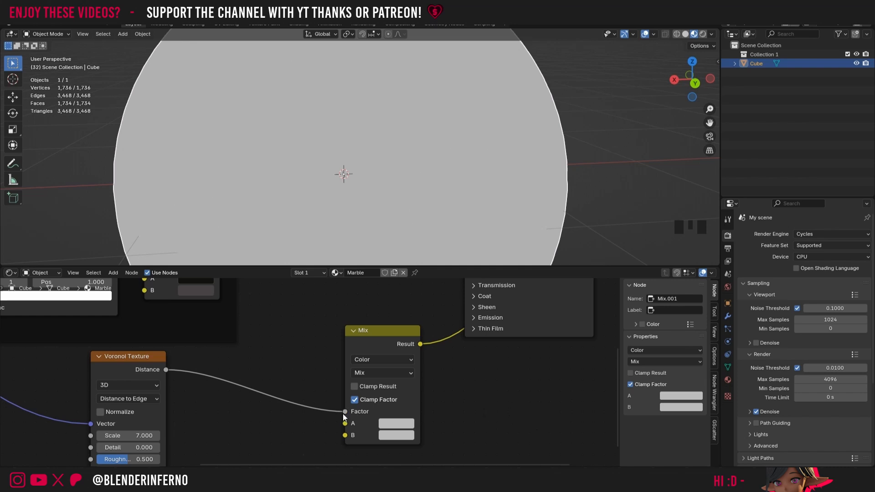
{"action": "mouse_move", "coordinate": [344, 414]}
{"action": "left_mouse_down"}
{"action": "mouse_move", "coordinate": [322, 415]}
{"action": "mouse_move", "coordinate": [359, 414]}
{"action": "mouse_move", "coordinate": [345, 411]}
{"action": "left_mouse_up"}
{"action": "left_click_drag", "start_coordinate": [391, 407], "coordinate": [363, 392]}
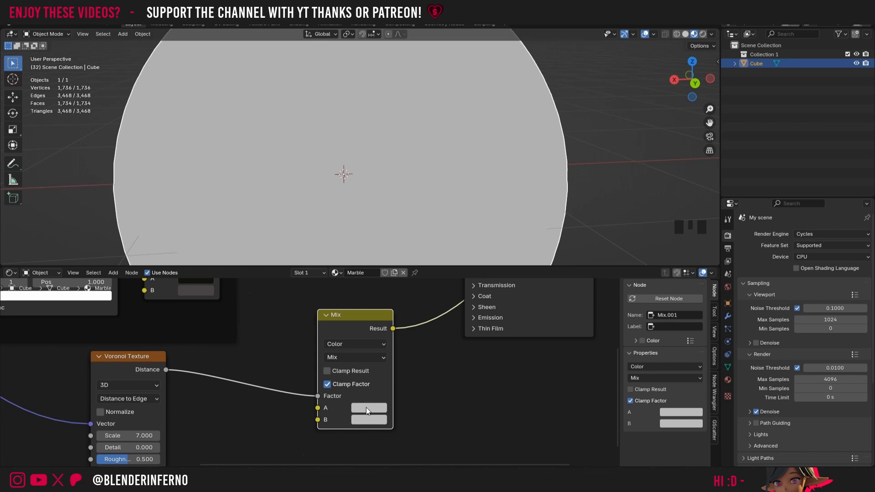
{"action": "key", "text": "ctrl+z"}
{"action": "left_click", "coordinate": [373, 410]}
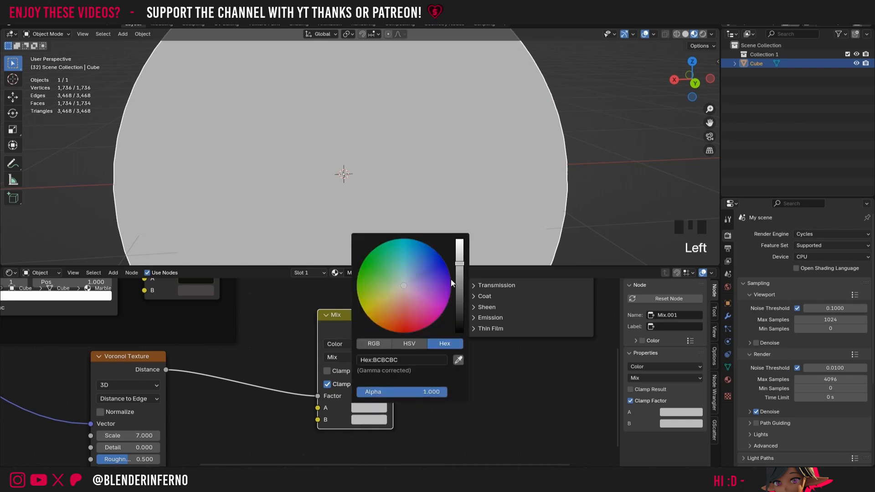
{"action": "left_click", "coordinate": [403, 323]}
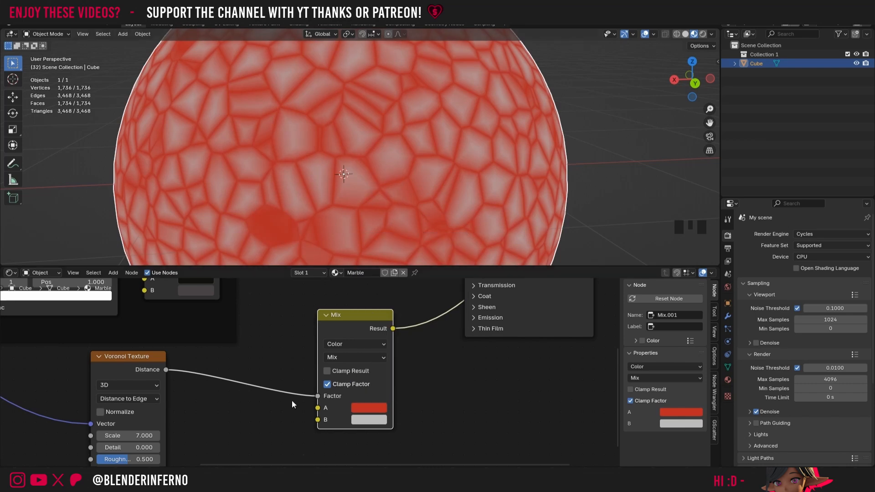
- Preview the Voronoi Distance directly on the Material Output's Surface, and reconnect the red Mix node's Result there after comparing
{"action": "left_click_drag", "start_coordinate": [166, 370], "coordinate": [541, 359]}
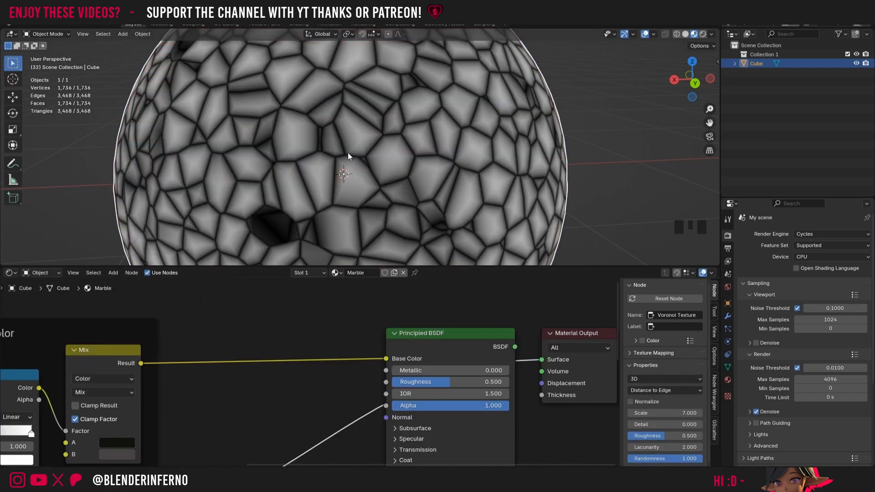
{"action": "middle_click_drag", "start_coordinate": [381, 433], "coordinate": [381, 285]}
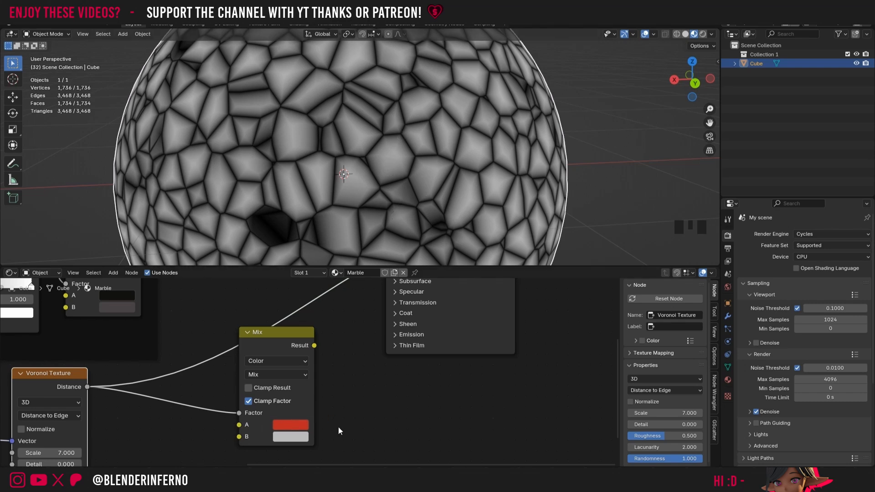
{"action": "left_click_drag", "start_coordinate": [617, 431], "coordinate": [371, 228]}
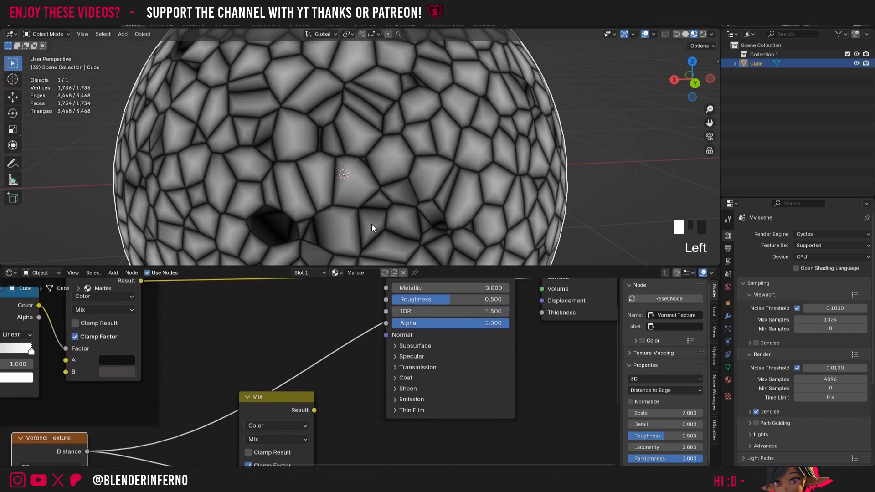
{"action": "left_click_drag", "start_coordinate": [313, 410], "coordinate": [550, 332]}
- Move the Background Color frame slightly closer to the Texture Coordinate node
{"action": "scroll", "coordinate": [332, 366], "scroll_direction": "down", "scroll_amount": 4}
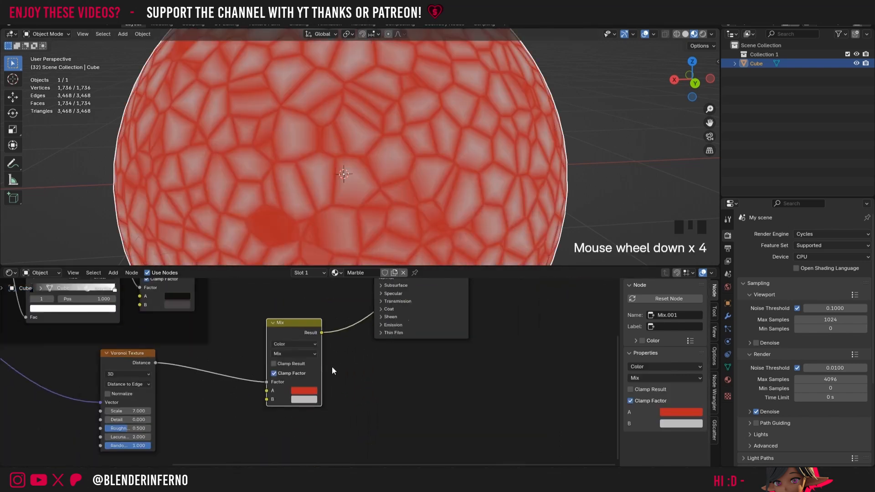
{"action": "middle_click_drag", "start_coordinate": [345, 374], "coordinate": [420, 440]}
{"action": "middle_click_drag", "start_coordinate": [419, 438], "coordinate": [460, 406]}
{"action": "scroll", "coordinate": [479, 394], "scroll_direction": "down", "scroll_amount": 3}
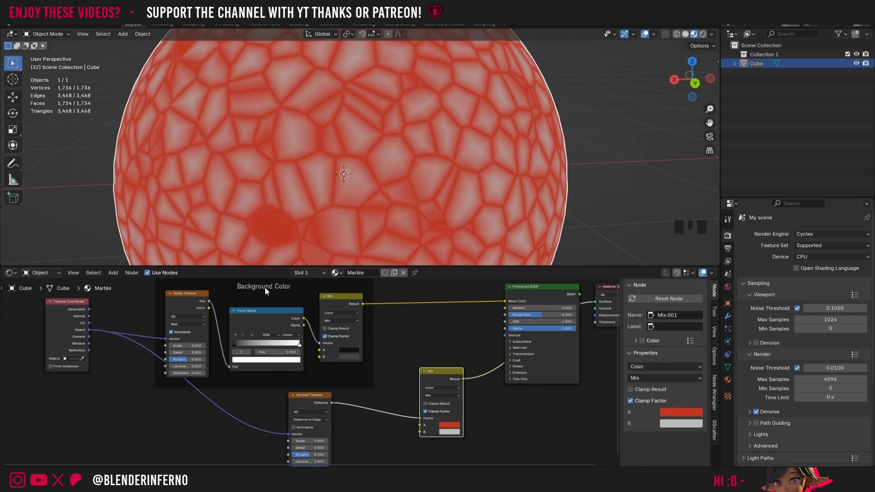
{"action": "left_click", "coordinate": [436, 127]}
{"action": "left_click", "coordinate": [307, 291]}
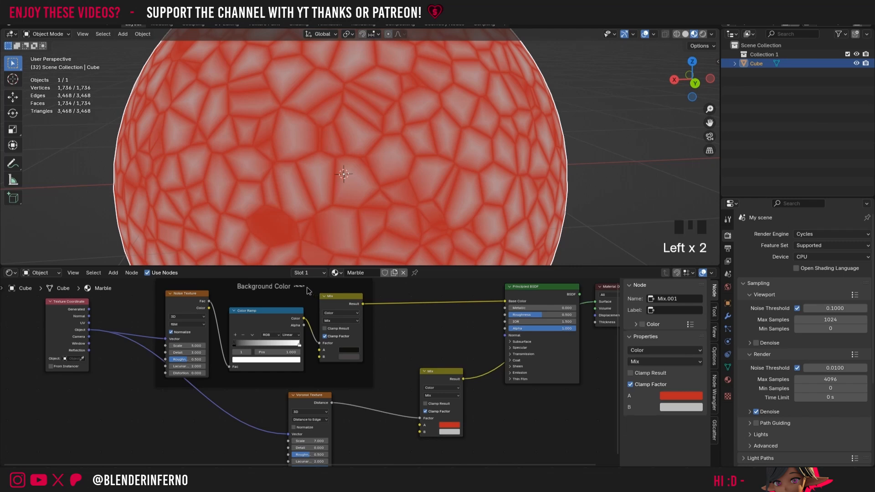
{"action": "left_click_drag", "start_coordinate": [281, 287], "coordinate": [267, 284]}
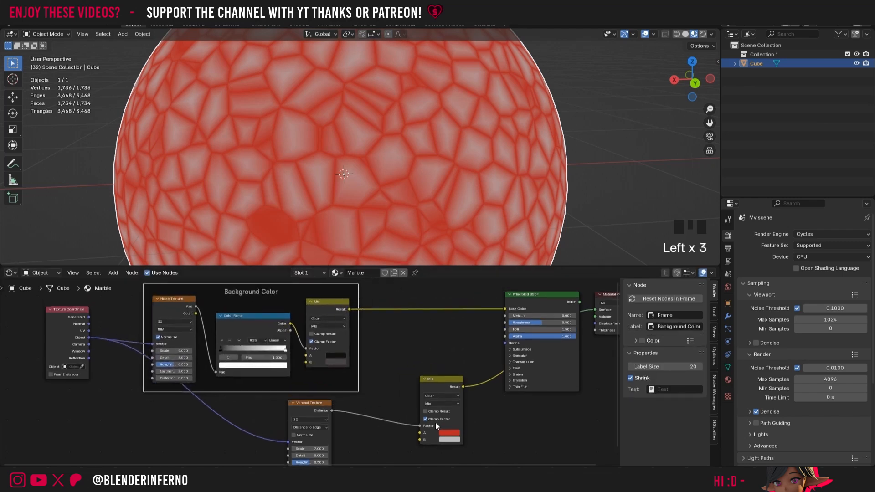
- Move the red Mix node up beside the Principled BSDF, and shift the Background Color frame closer to the Texture Coordinate node
{"action": "left_click_drag", "start_coordinate": [441, 381], "coordinate": [420, 359]}
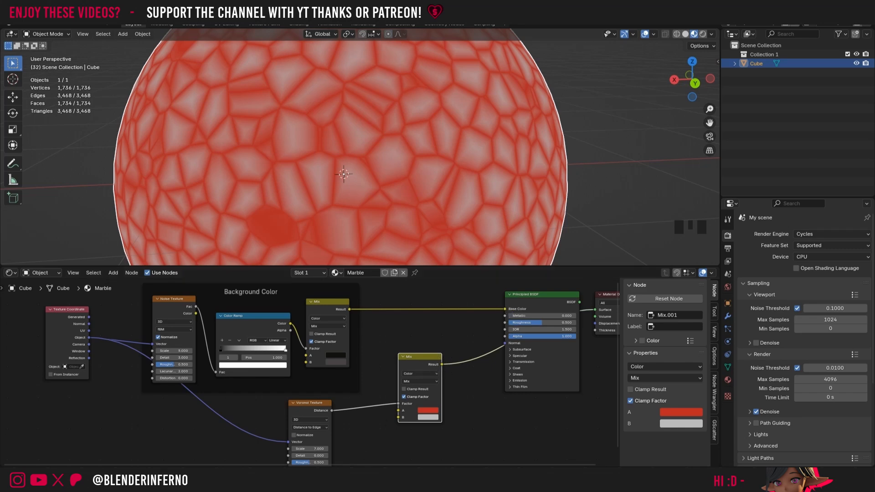
{"action": "left_click_drag", "start_coordinate": [441, 358], "coordinate": [453, 344]}
{"action": "left_click_drag", "start_coordinate": [288, 288], "coordinate": [258, 287]}
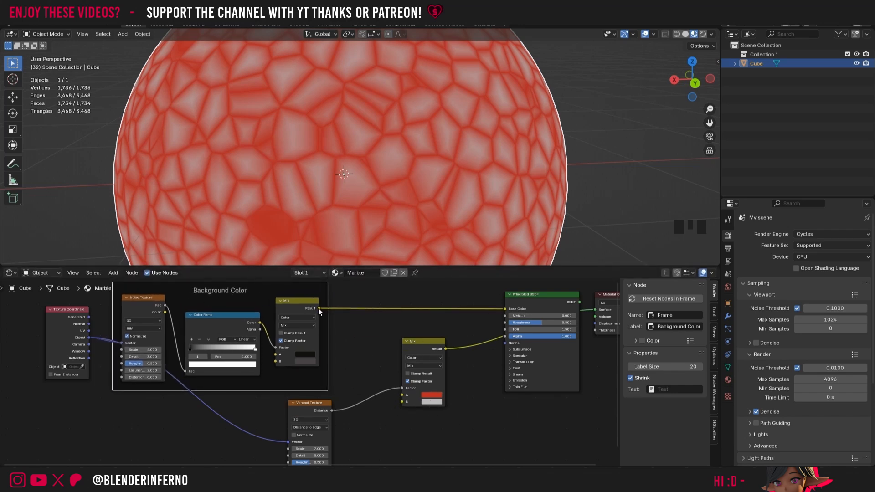
- Connect the Result of the Background Color frame's Mix node to both A and B of the second Mix node
{"action": "left_click_drag", "start_coordinate": [319, 308], "coordinate": [401, 401]}
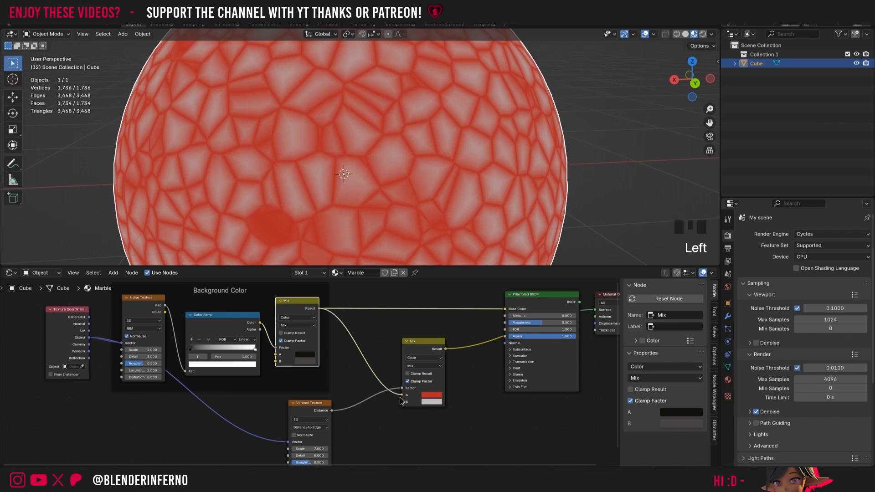
{"action": "left_click_drag", "start_coordinate": [319, 308], "coordinate": [401, 402]}
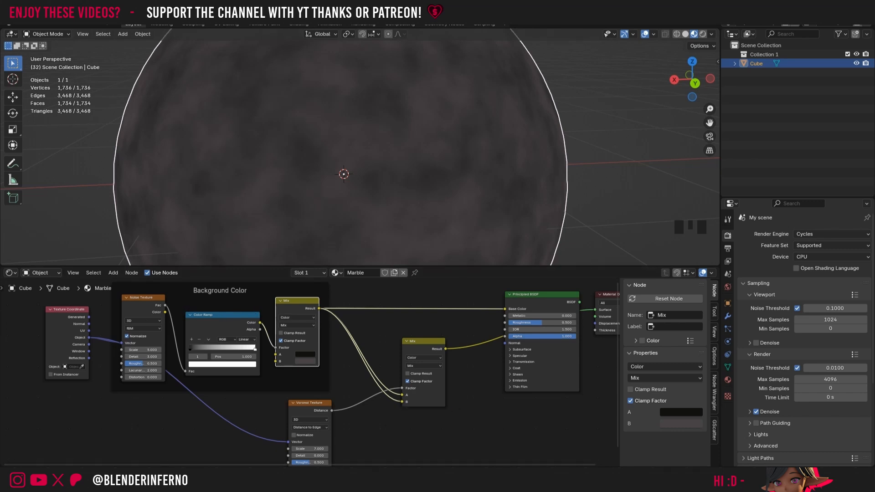
{"action": "left_click", "coordinate": [537, 456]}
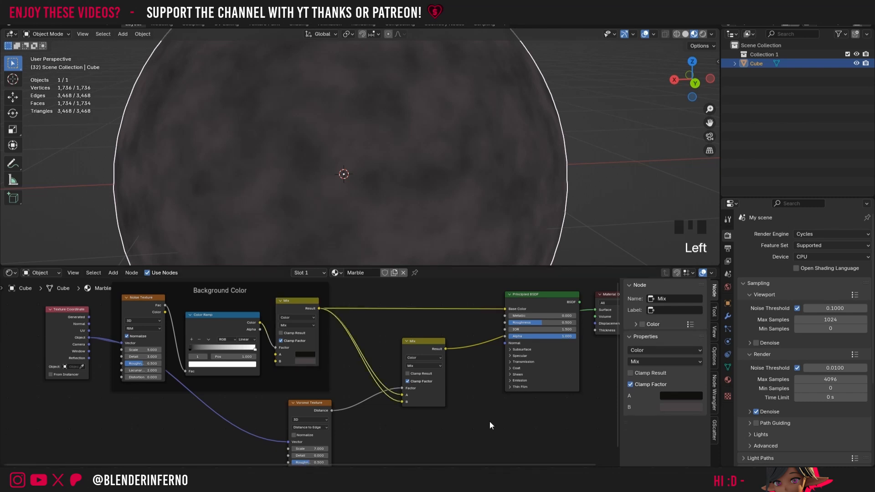
- Make room before the second Mix node and insert a Hue/Saturation/Value node on the background color link into its A input
{"action": "left_click_drag", "start_coordinate": [411, 342], "coordinate": [436, 344]}
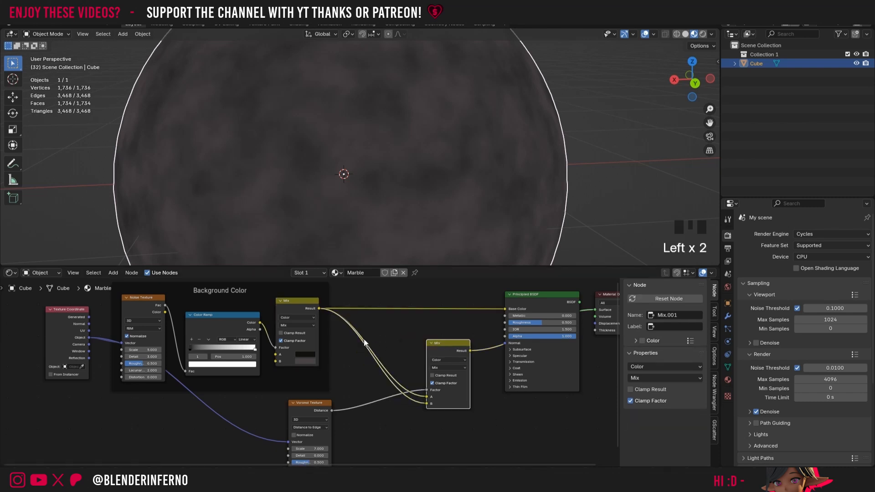
{"action": "key", "text": "shift+a"}
{"action": "mouse_move", "coordinate": [361, 339]}
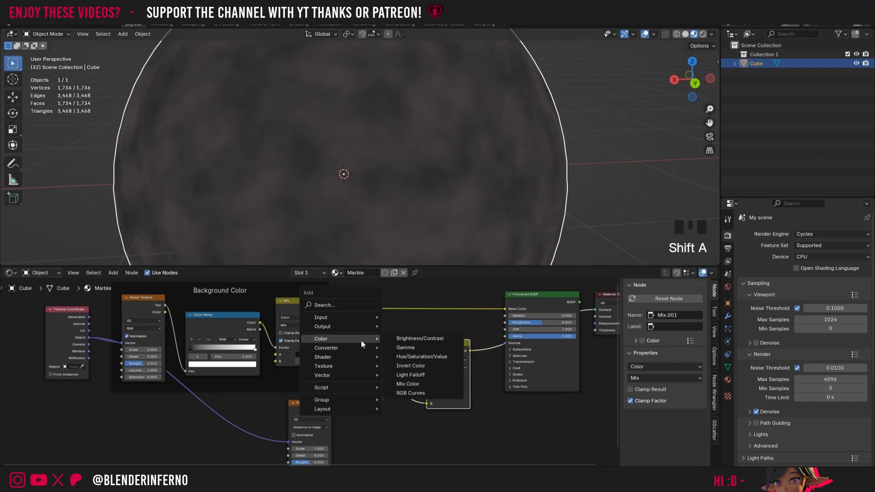
{"action": "left_click", "coordinate": [415, 357]}
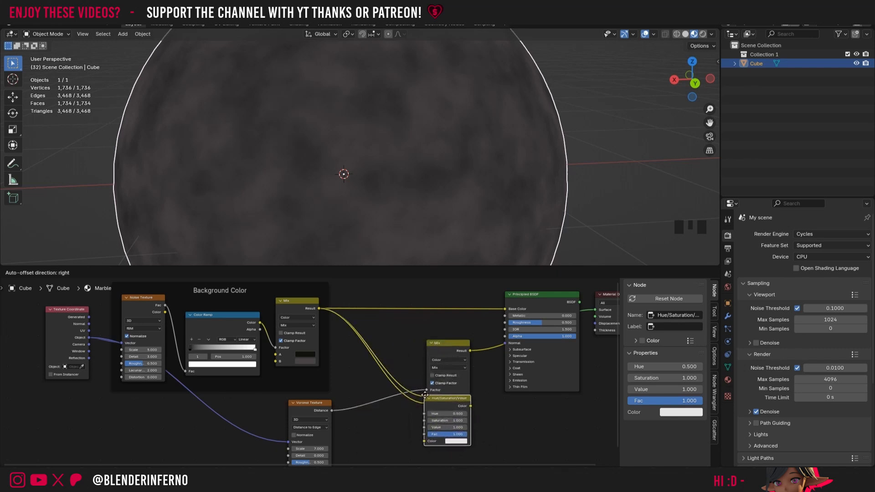
{"action": "left_click", "coordinate": [402, 338]}
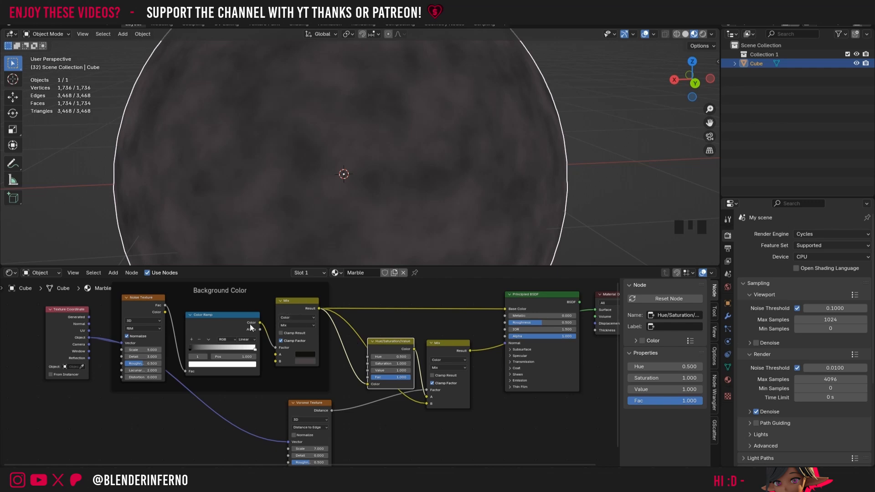
- Set the Hue/Saturation/Value node's Value to 1.4 and inspect the sphere's surface up close
{"action": "left_click", "coordinate": [408, 371]}
{"action": "type", "text": "1.4"}
{"action": "key", "text": "Return"}
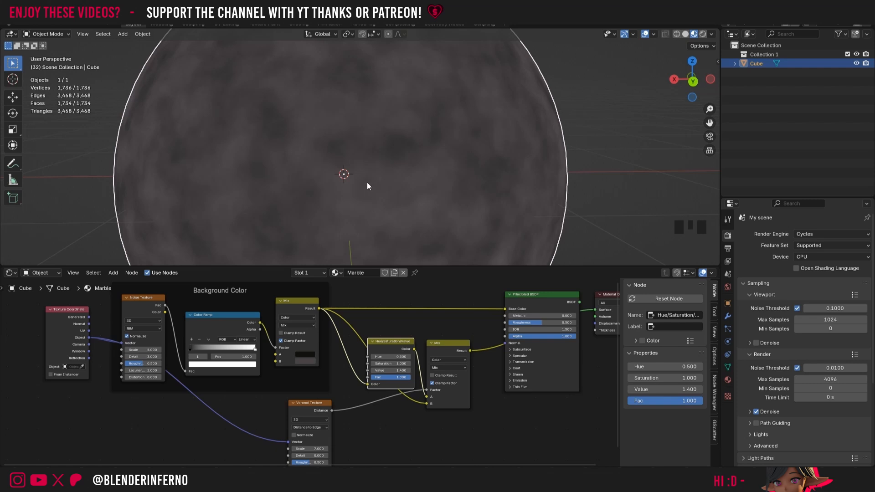
{"action": "scroll", "coordinate": [423, 144], "scroll_direction": "up", "scroll_amount": 5}
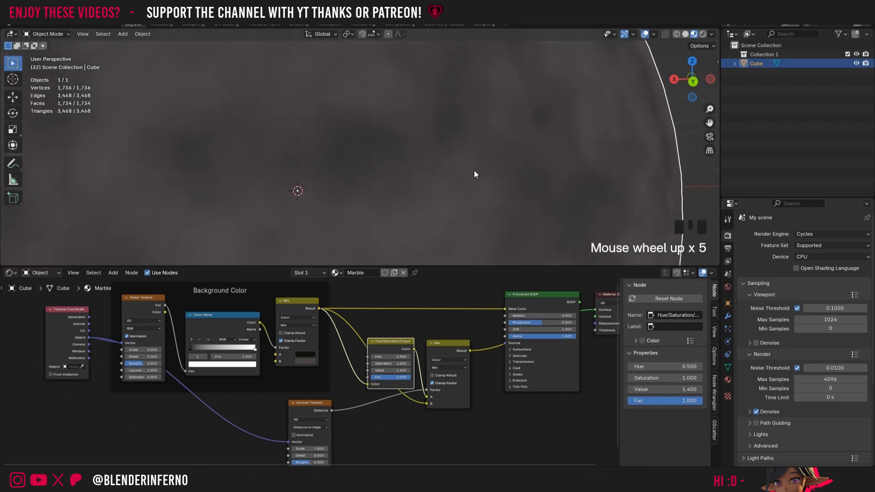
{"action": "scroll", "coordinate": [472, 176], "scroll_direction": "down", "scroll_amount": 5}
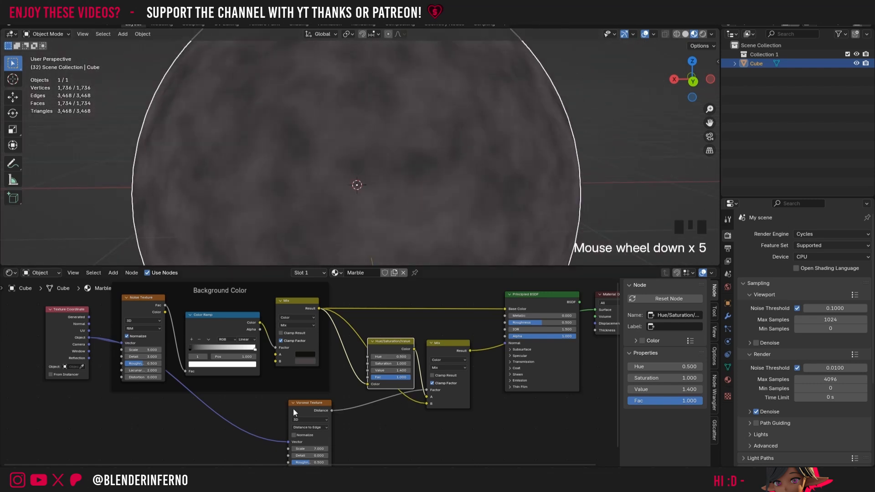
- Insert a Color Ramp between the Voronoi Texture's Distance and the second Mix node's Factor, shifting the Voronoi node to make room
{"action": "left_click_drag", "start_coordinate": [294, 410], "coordinate": [276, 414]}
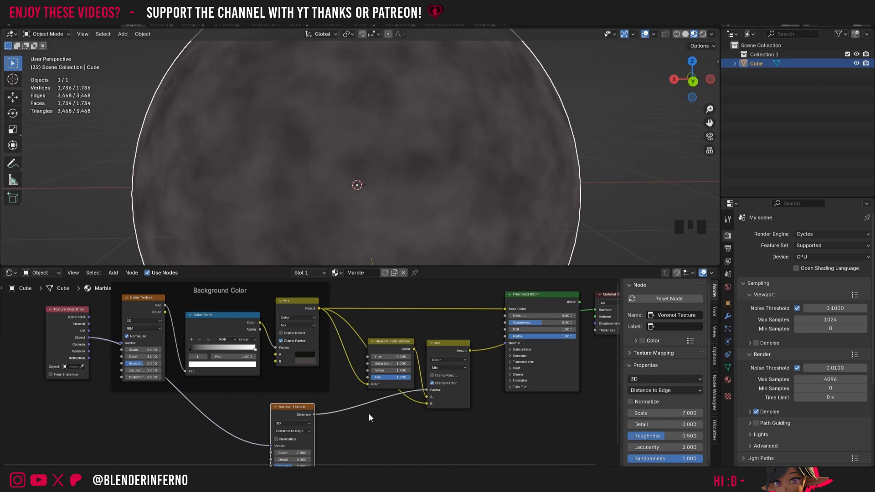
{"action": "key", "text": "shift+a"}
{"action": "mouse_move", "coordinate": [356, 403]}
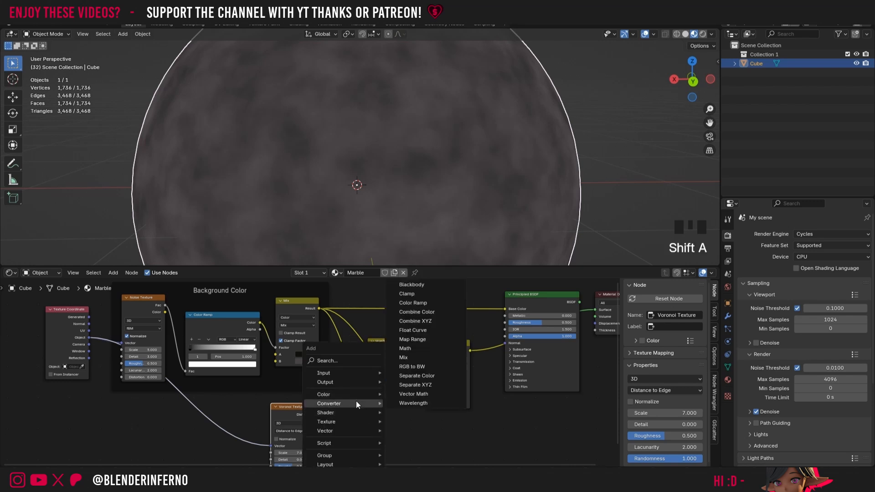
{"action": "left_click", "coordinate": [403, 302]}
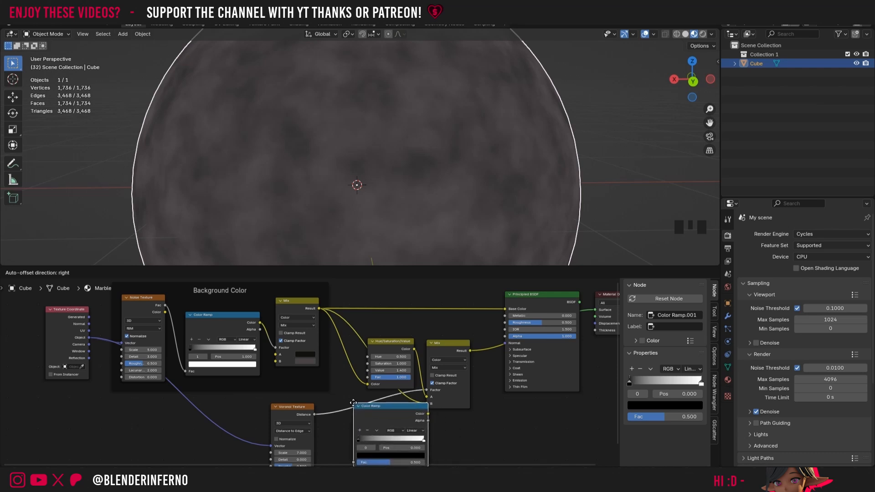
{"action": "left_click", "coordinate": [339, 400]}
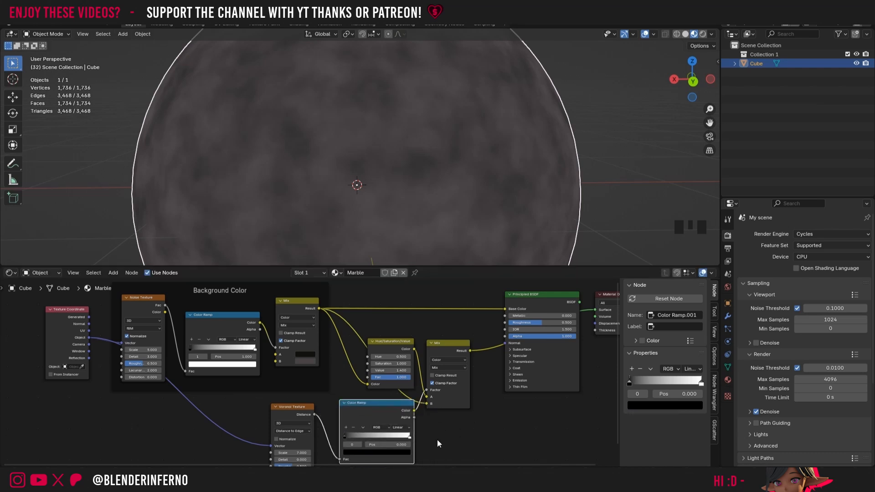
- Set the position of the new Color Ramp's white stop to 0.175
{"action": "left_click", "coordinate": [408, 436]}
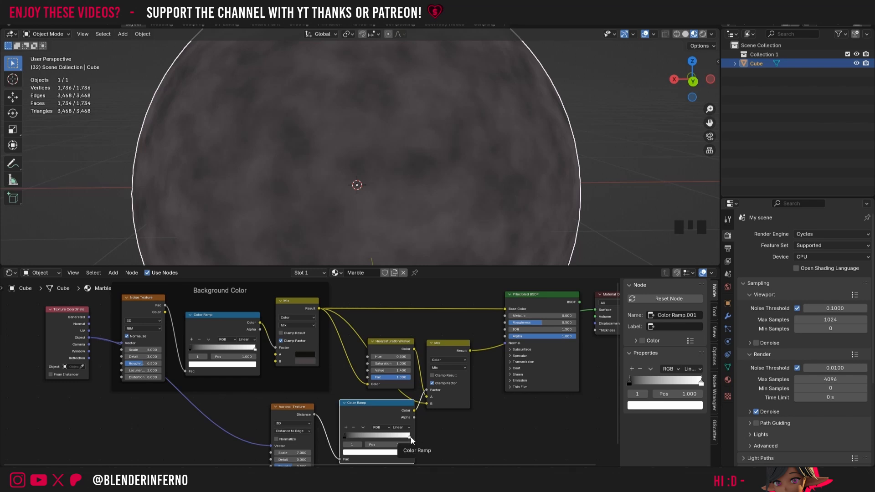
{"action": "left_click_drag", "start_coordinate": [408, 436], "coordinate": [358, 436]}
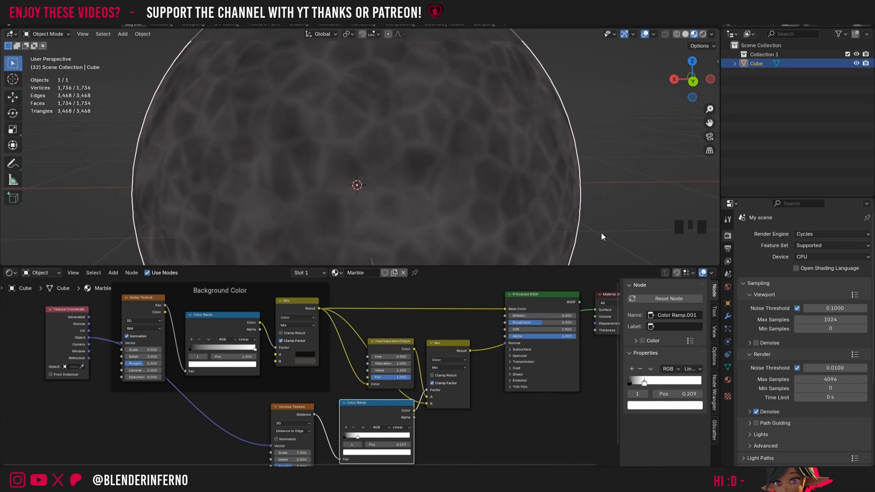
{"action": "left_click", "coordinate": [391, 452]}
{"action": "double_click", "coordinate": [390, 444]}
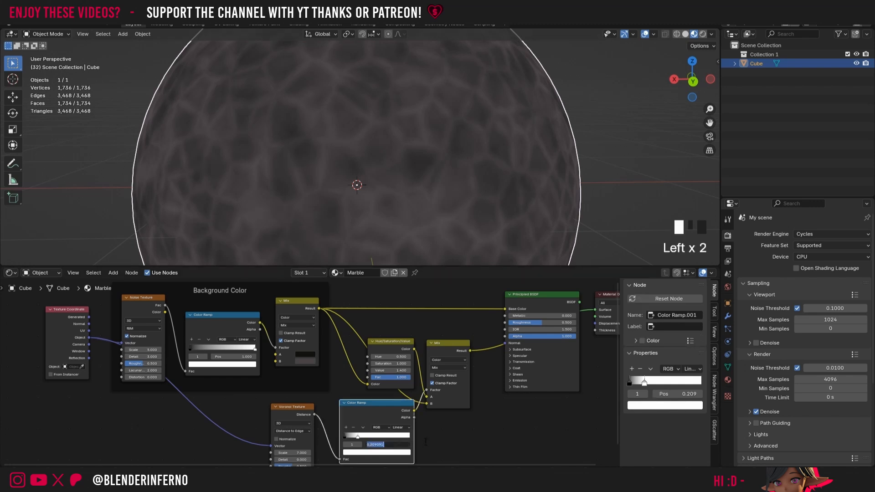
{"action": "type", "text": "0.175"}
{"action": "key", "text": "Return"}
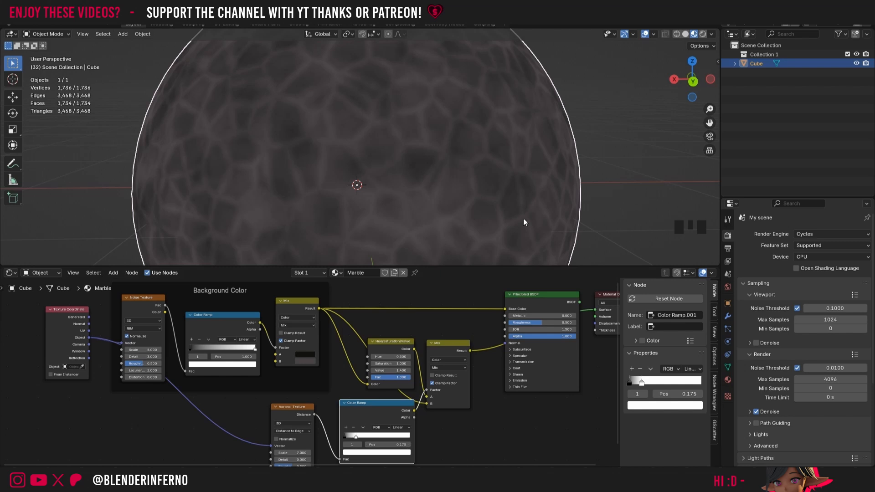
- Move the Background Color frame further up from the crack nodes and place the new Color Ramp closer to the Voronoi Texture
{"action": "scroll", "coordinate": [486, 396], "scroll_direction": "down", "scroll_amount": 3}
{"action": "middle_click_drag", "start_coordinate": [514, 423], "coordinate": [562, 433]}
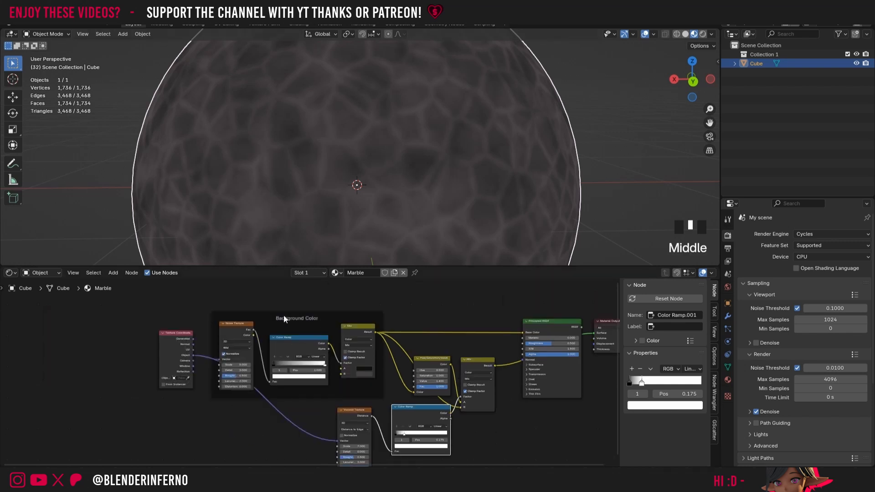
{"action": "mouse_move", "coordinate": [290, 320]}
{"action": "left_mouse_down"}
{"action": "mouse_move", "coordinate": [307, 305]}
{"action": "mouse_move", "coordinate": [309, 317]}
{"action": "mouse_move", "coordinate": [298, 311]}
{"action": "left_mouse_up"}
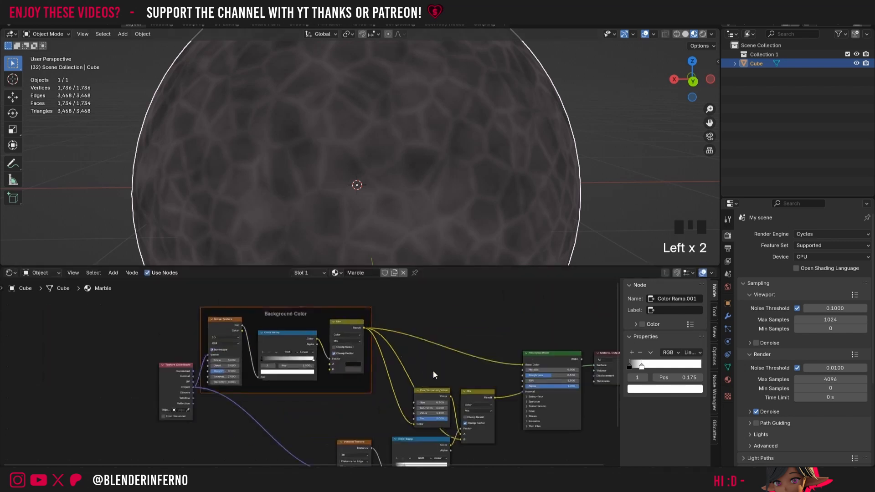
{"action": "middle_click_drag", "start_coordinate": [503, 448], "coordinate": [498, 374]}
{"action": "left_click_drag", "start_coordinate": [418, 378], "coordinate": [408, 392]}
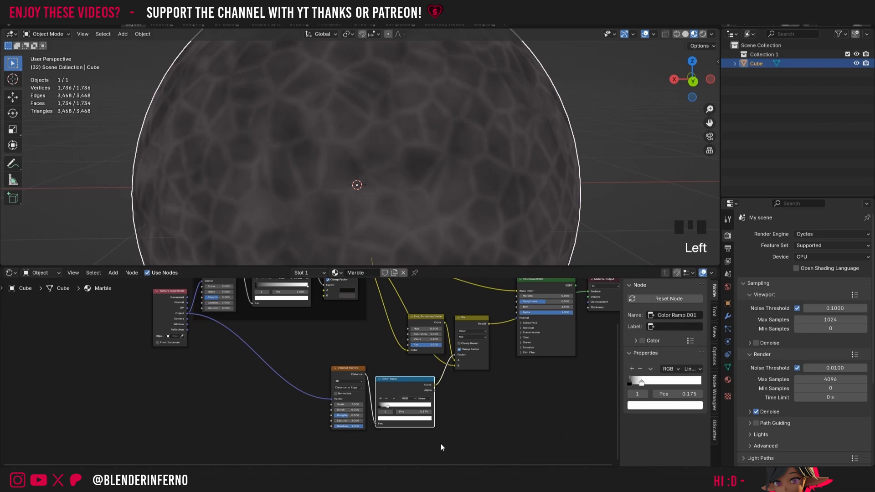
- Group the Voronoi Texture and its Color Ramp in a frame labelled Cracks Color Mask
{"action": "left_click", "coordinate": [432, 446]}
{"action": "left_click_drag", "start_coordinate": [431, 446], "coordinate": [315, 376]}
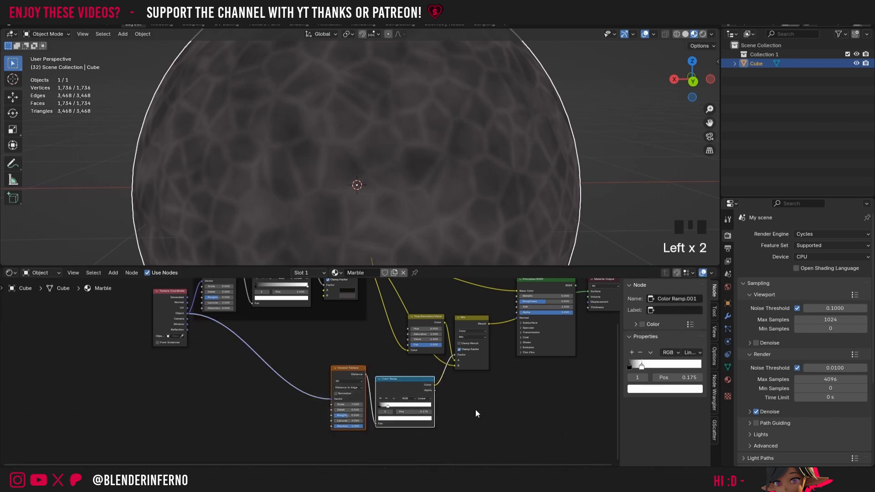
{"action": "key", "text": "ctrl+j"}
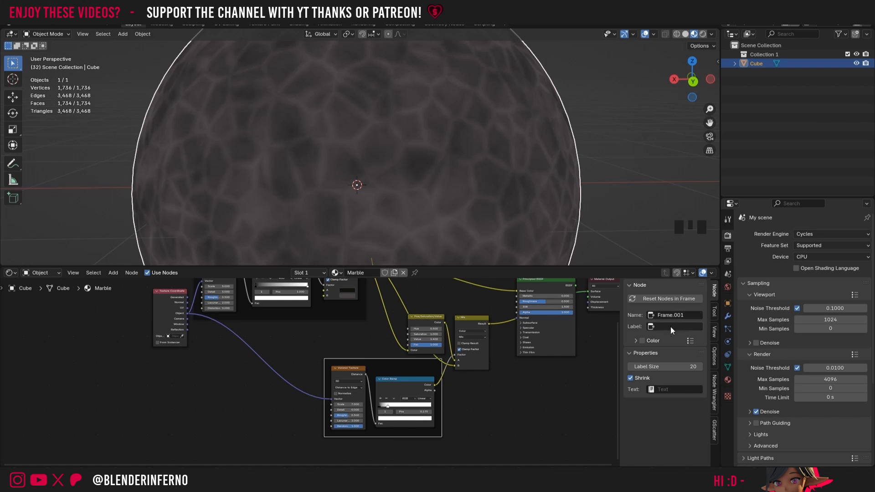
{"action": "key", "text": "n"}
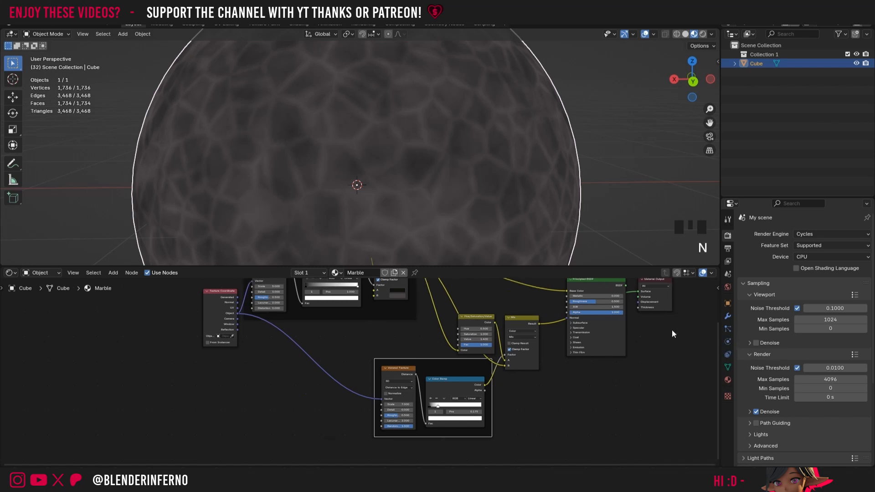
{"action": "key", "text": "n"}
{"action": "left_click", "coordinate": [671, 328]}
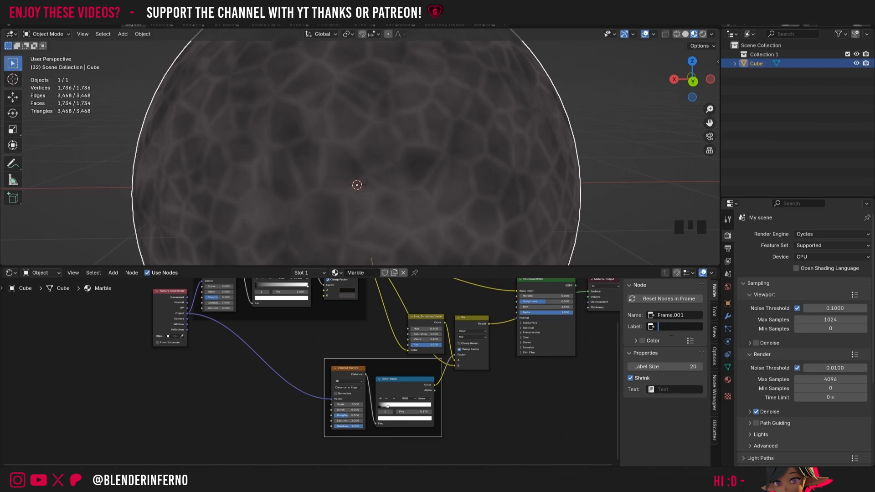
{"action": "key", "text": "ctrl+z"}
{"action": "key", "text": "ctrl+z"}
- Group the Hue/Saturation/Value node, second Mix node and Cracks Color Mask frame in an outer frame labelled Cracks Color
{"action": "left_click", "coordinate": [435, 330]}
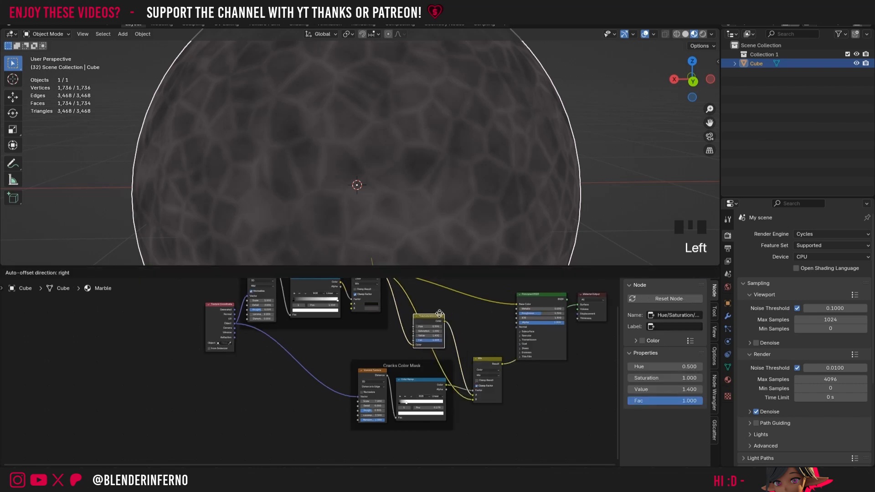
{"action": "left_click_drag", "start_coordinate": [506, 442], "coordinate": [349, 334]}
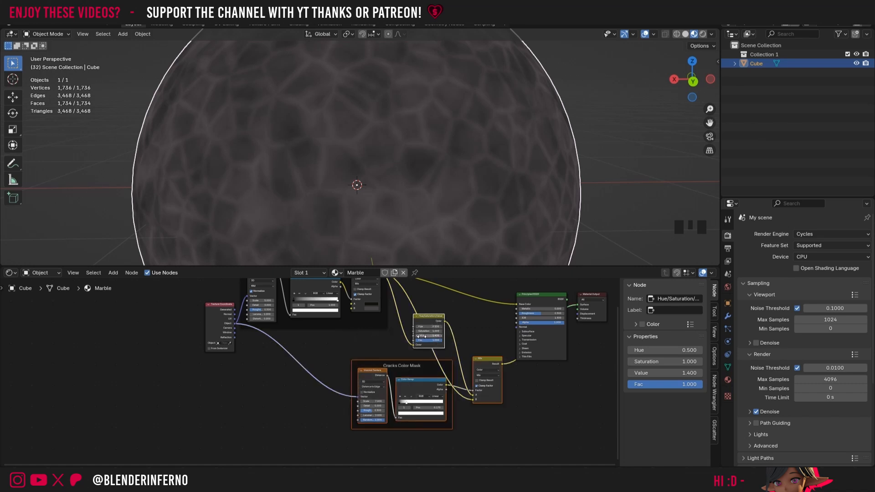
{"action": "key", "text": "ctrl+j"}
{"action": "left_click", "coordinate": [463, 326]}
{"action": "left_click_drag", "start_coordinate": [462, 327], "coordinate": [447, 364]}
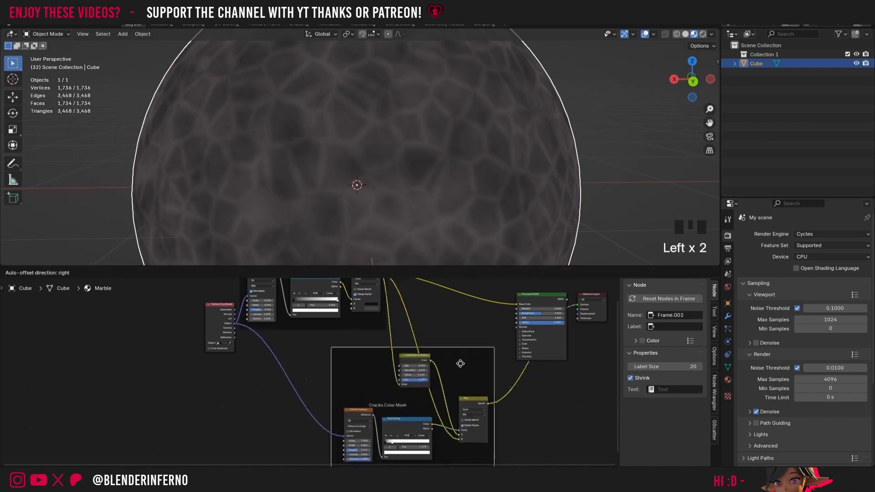
{"action": "left_click", "coordinate": [678, 326]}
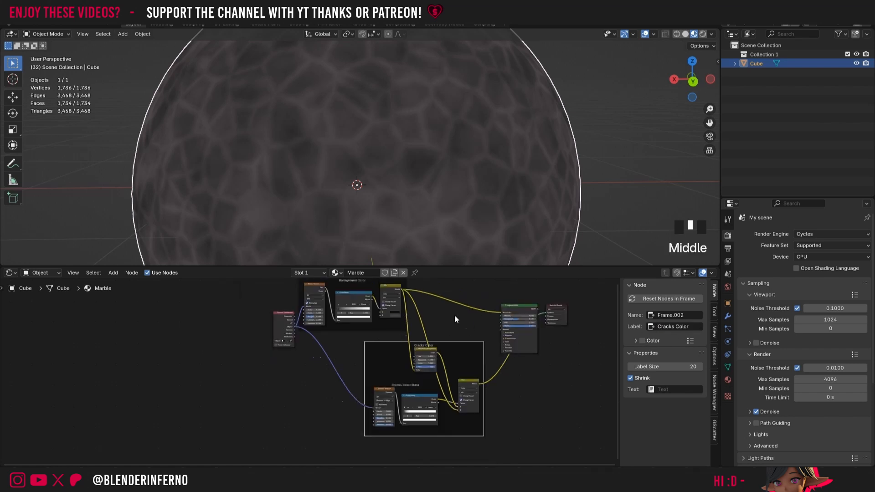
- Arrange the Background Color frame above the Cracks Color frame, with the latter close to the Principled BSDF
{"action": "middle_click_drag", "start_coordinate": [458, 315], "coordinate": [459, 333]}
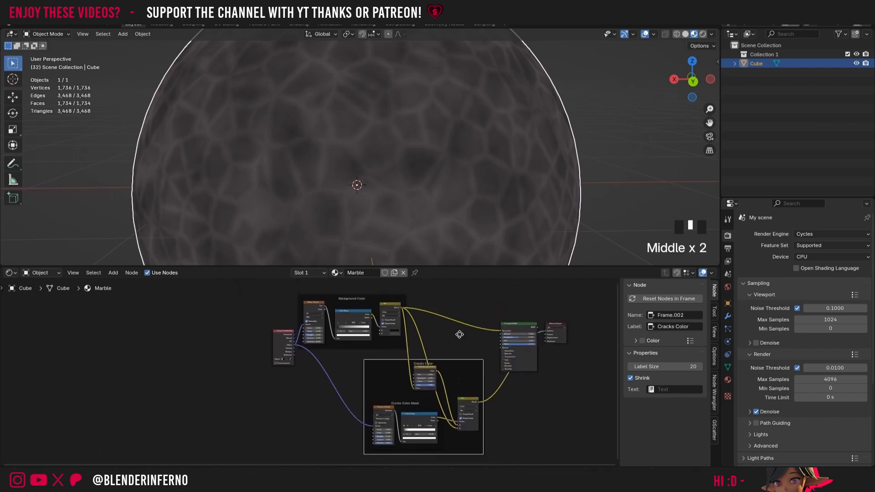
{"action": "left_click_drag", "start_coordinate": [348, 297], "coordinate": [356, 257]}
{"action": "left_click_drag", "start_coordinate": [389, 355], "coordinate": [394, 311]}
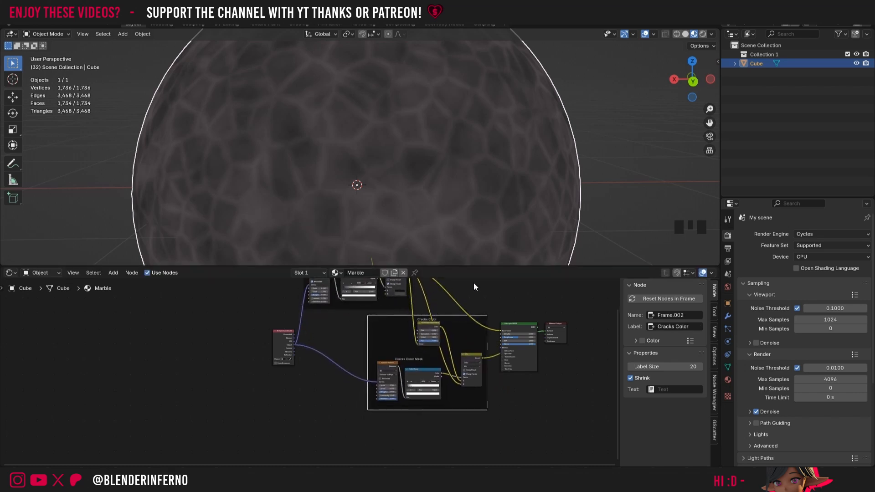
{"action": "middle_click_drag", "start_coordinate": [474, 283], "coordinate": [446, 330]}
{"action": "left_click_drag", "start_coordinate": [319, 307], "coordinate": [299, 294]}
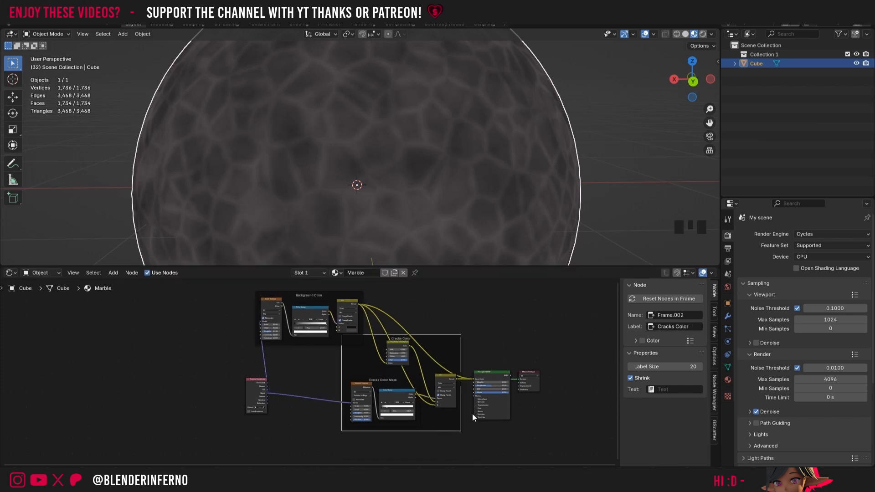
{"action": "scroll", "coordinate": [464, 438], "scroll_direction": "up", "scroll_amount": 12}
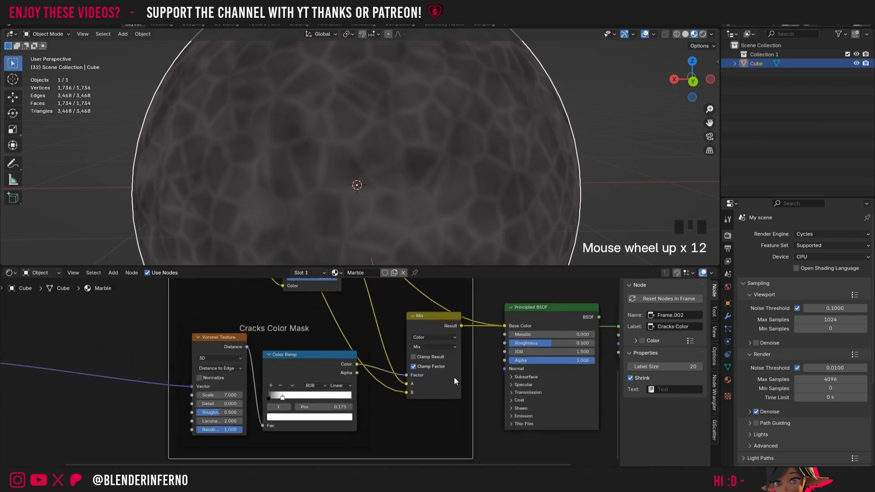
- Shift the second Mix node slightly away from the Principled BSDF and enclose it in its own frame labelled Base Color Input
{"action": "left_click", "coordinate": [433, 315]}
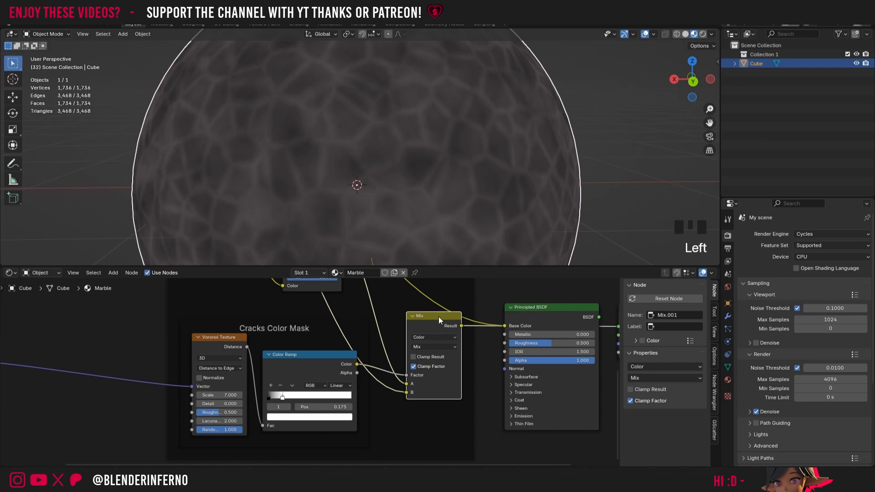
{"action": "mouse_move", "coordinate": [436, 321]}
{"action": "left_mouse_down"}
{"action": "mouse_move", "coordinate": [425, 336]}
{"action": "mouse_move", "coordinate": [429, 330]}
{"action": "left_mouse_up"}
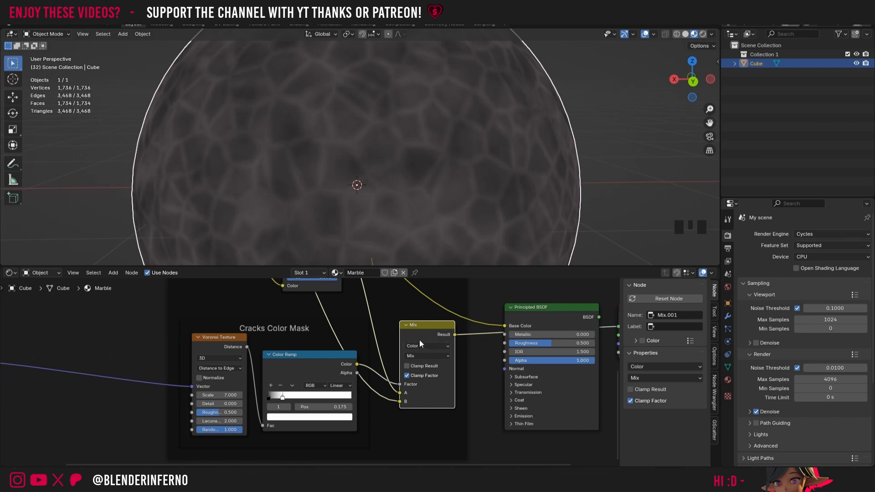
{"action": "key", "text": "ctrl+j"}
{"action": "left_click", "coordinate": [667, 327]}
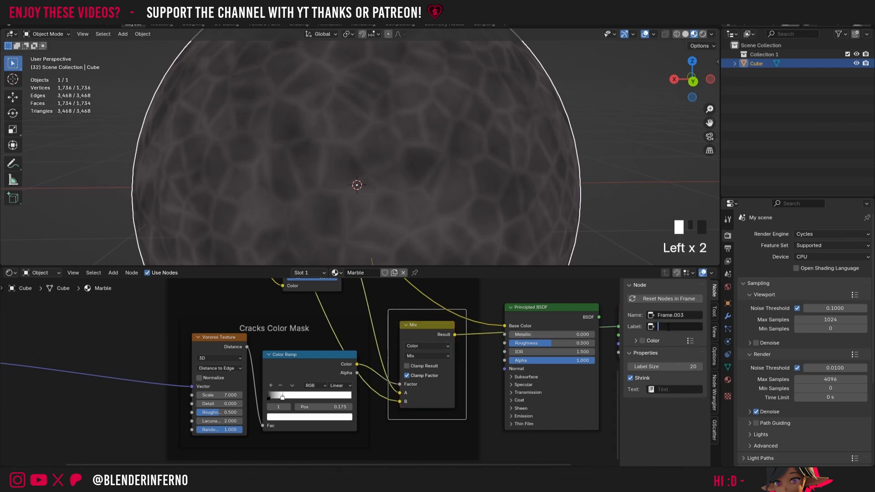
{"action": "type", "text": "Base Color Input"}
{"action": "key", "text": "Return"}
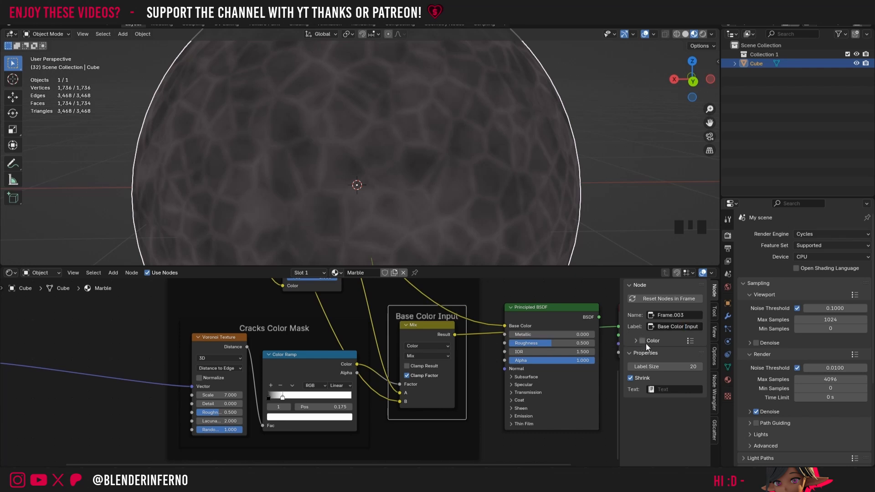
- Enable a custom colour on the Base Color Input frame and make it orange
{"action": "left_click", "coordinate": [642, 340]}
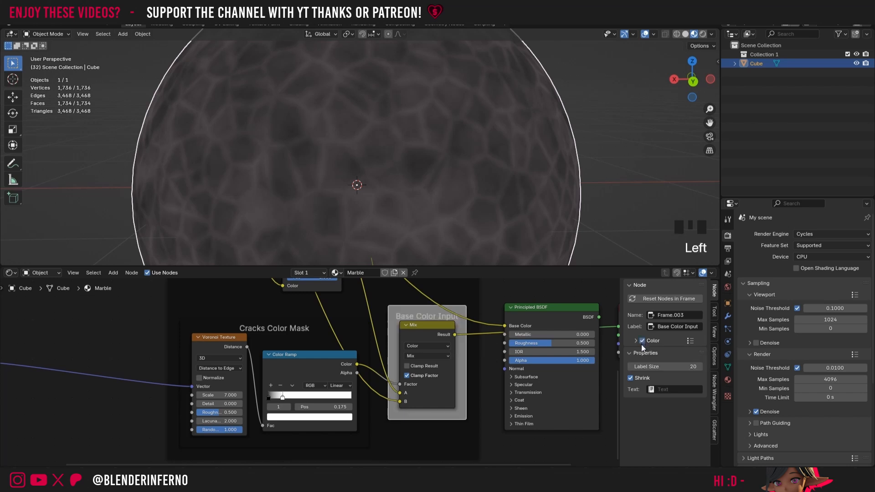
{"action": "left_click", "coordinate": [635, 341]}
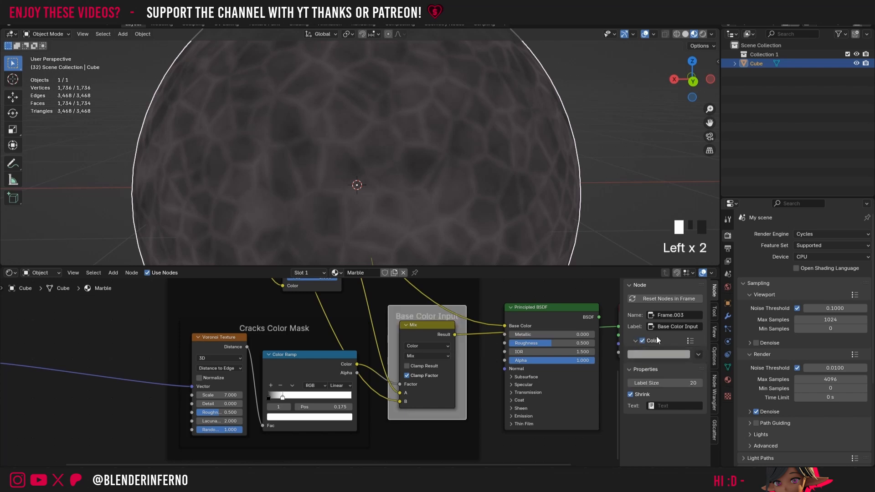
{"action": "left_click", "coordinate": [653, 355]}
{"action": "left_click", "coordinate": [654, 291]}
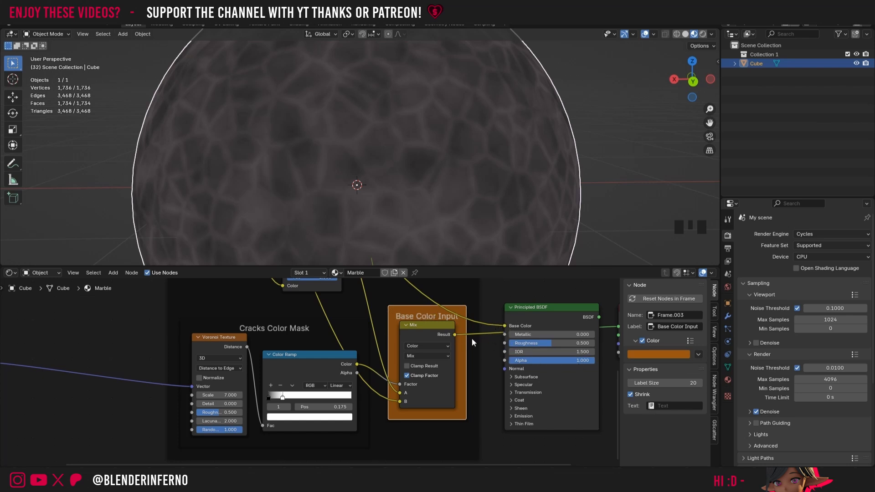
- Connect the Mix node's Result to the Principled BSDF's Base Color and the BSDF output to the Material Output's Surface
{"action": "left_click_drag", "start_coordinate": [457, 335], "coordinate": [506, 326]}
{"action": "middle_click_drag", "start_coordinate": [611, 320], "coordinate": [469, 324]}
{"action": "left_click_drag", "start_coordinate": [457, 321], "coordinate": [477, 330]}
- Move the Cracks Color frame up, closer to the Background Color frame's height
{"action": "scroll", "coordinate": [478, 333], "scroll_direction": "down", "scroll_amount": 14}
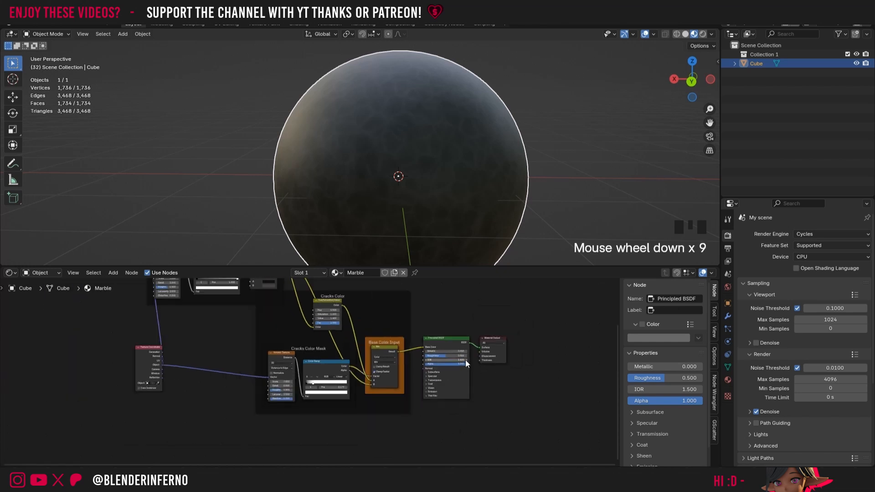
{"action": "middle_click_drag", "start_coordinate": [465, 316], "coordinate": [504, 311]}
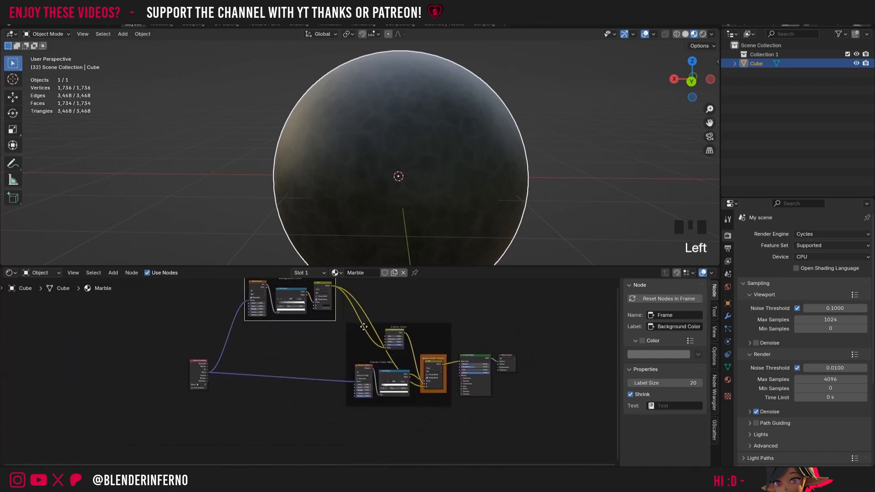
{"action": "left_click_drag", "start_coordinate": [362, 324], "coordinate": [358, 302]}
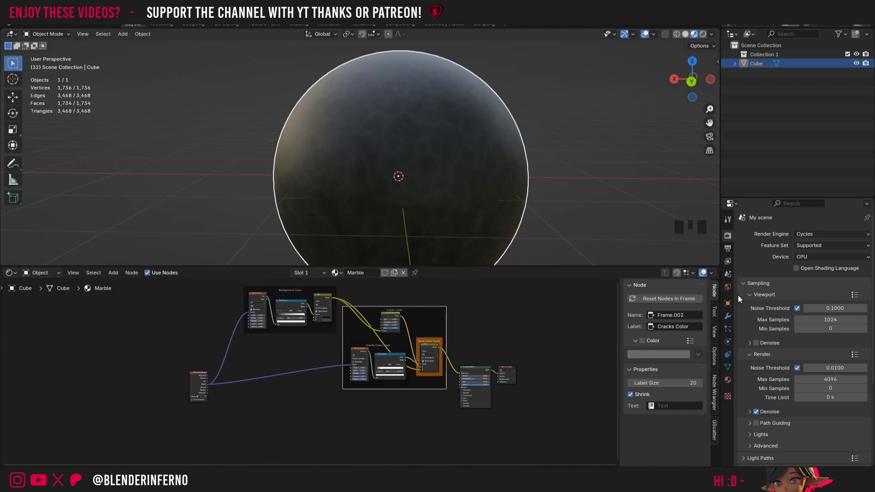
- Add a Noise Texture below the Cracks Color frame and preview its Fac output through the Material Output's Surface
{"action": "scroll", "coordinate": [367, 373], "scroll_direction": "up", "scroll_amount": 4}
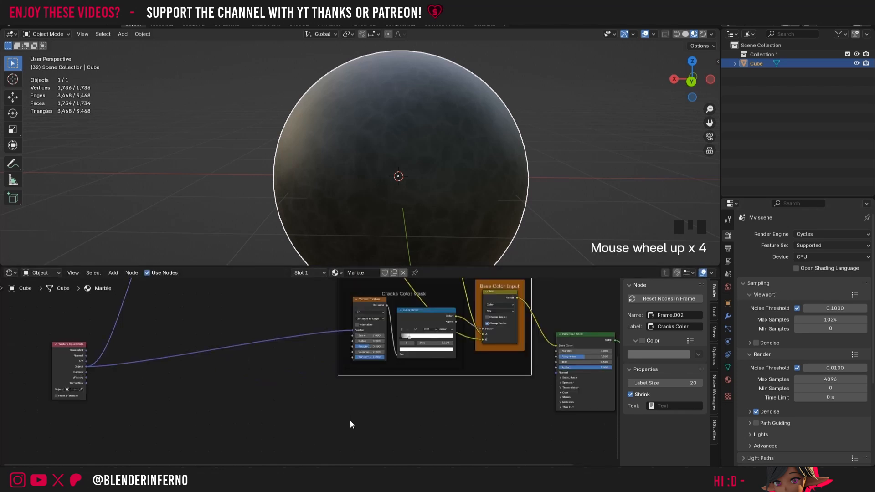
{"action": "key", "text": "shift+a"}
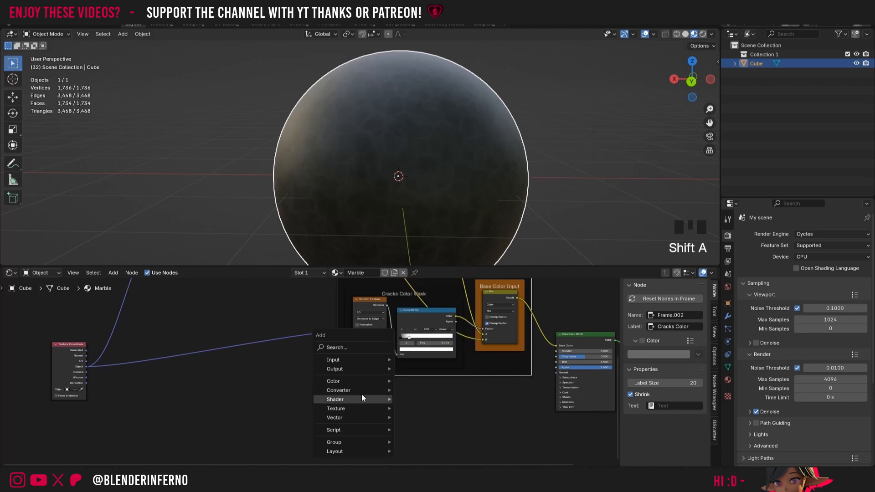
{"action": "mouse_move", "coordinate": [360, 402]}
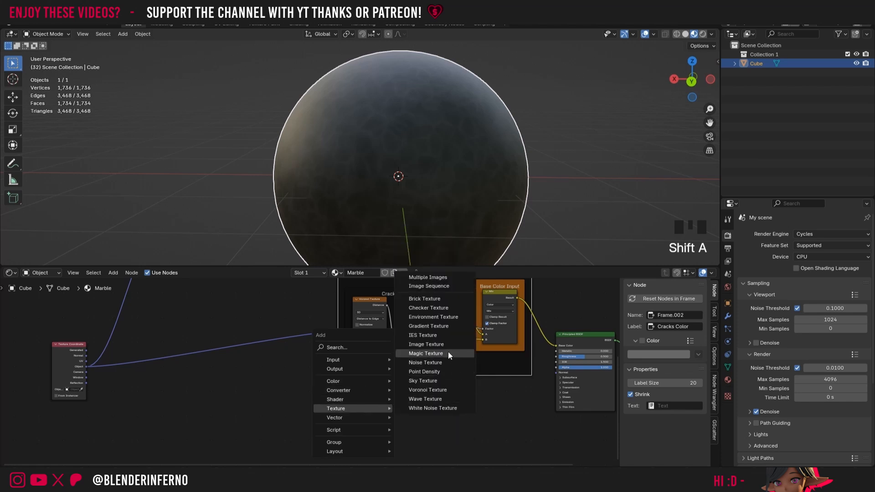
{"action": "left_click", "coordinate": [448, 351]}
{"action": "left_click_drag", "start_coordinate": [425, 400], "coordinate": [588, 348]}
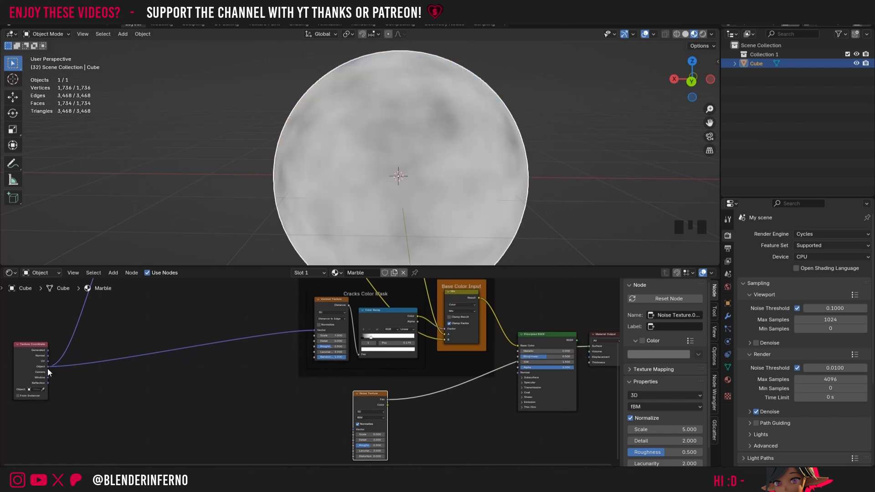
- Feed the Texture Coordinate's Object output into the new Noise Texture's Vector and turn off its Normalize option
{"action": "left_click_drag", "start_coordinate": [47, 367], "coordinate": [353, 431]}
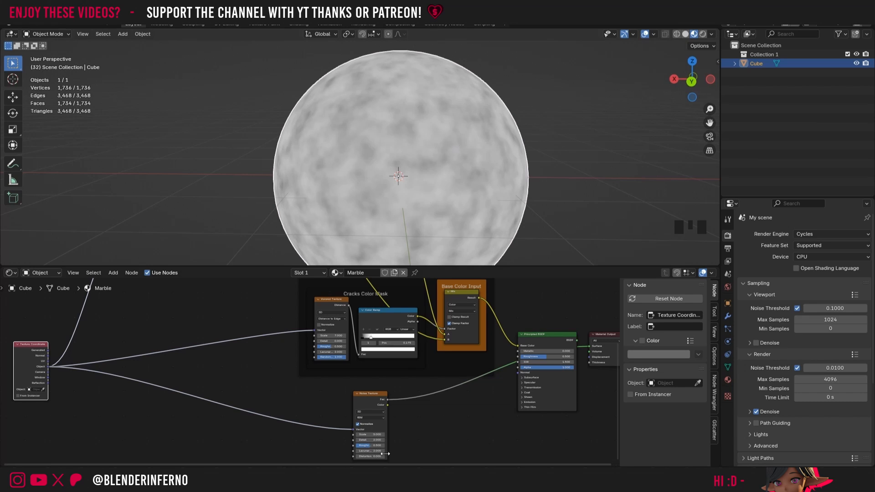
{"action": "scroll", "coordinate": [389, 432], "scroll_direction": "up", "scroll_amount": 8}
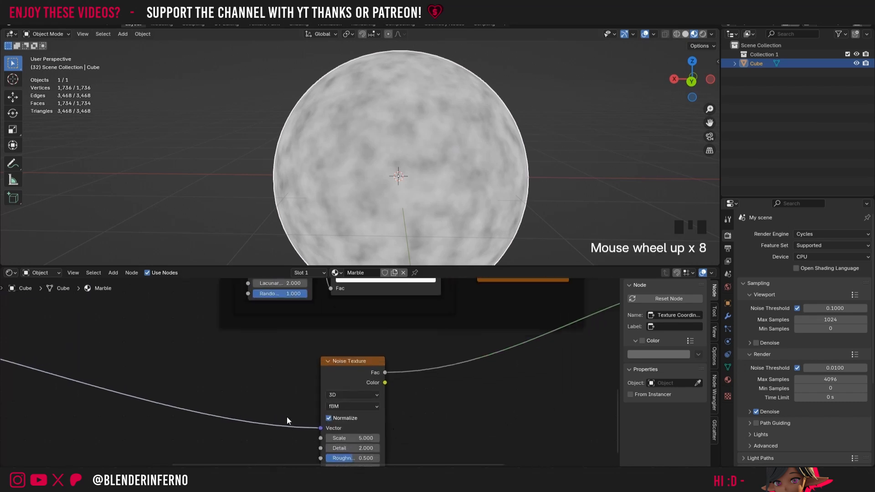
{"action": "left_click", "coordinate": [327, 419]}
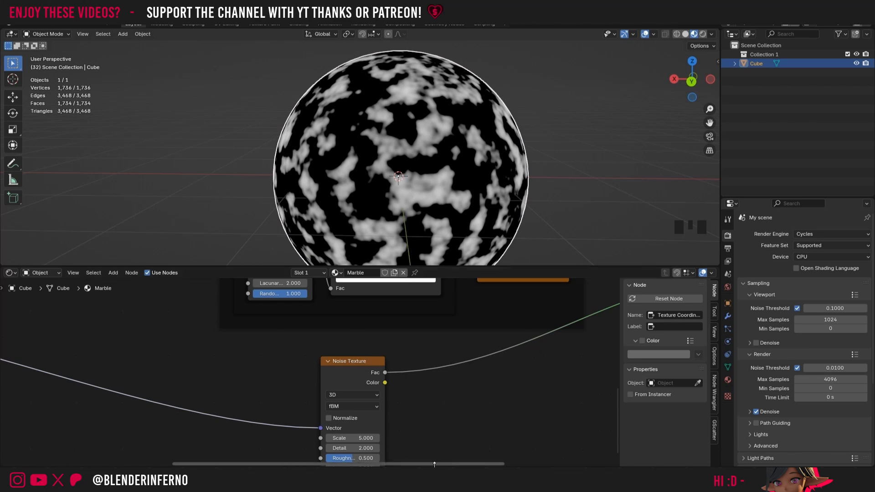
- Insert a Color Ramp on the link coming from the new Noise Texture's Fac output
{"action": "left_click_drag", "start_coordinate": [437, 463], "coordinate": [532, 444]}
{"action": "scroll", "coordinate": [488, 389], "scroll_direction": "down", "scroll_amount": 3}
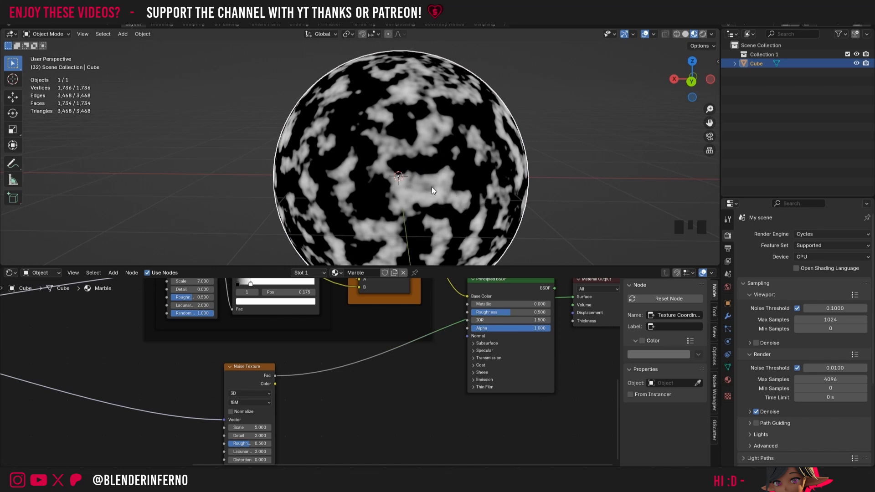
{"action": "scroll", "coordinate": [354, 336], "scroll_direction": "up", "scroll_amount": 3}
{"action": "middle_click_drag", "start_coordinate": [423, 339], "coordinate": [382, 341]}
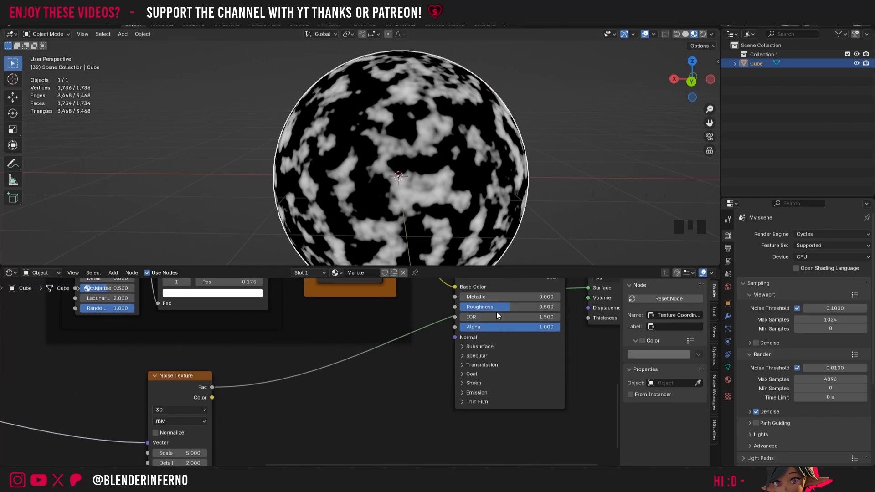
{"action": "middle_click_drag", "start_coordinate": [260, 377], "coordinate": [308, 362]}
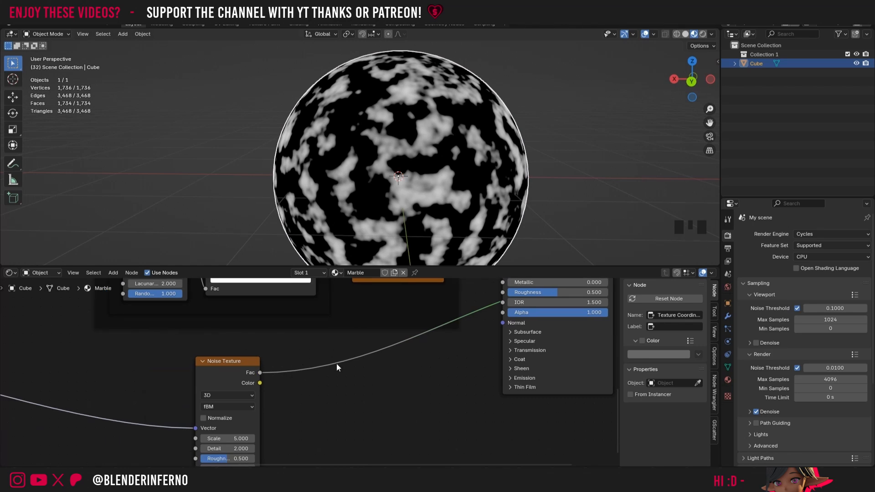
{"action": "key", "text": "shift+a"}
{"action": "mouse_move", "coordinate": [346, 344]}
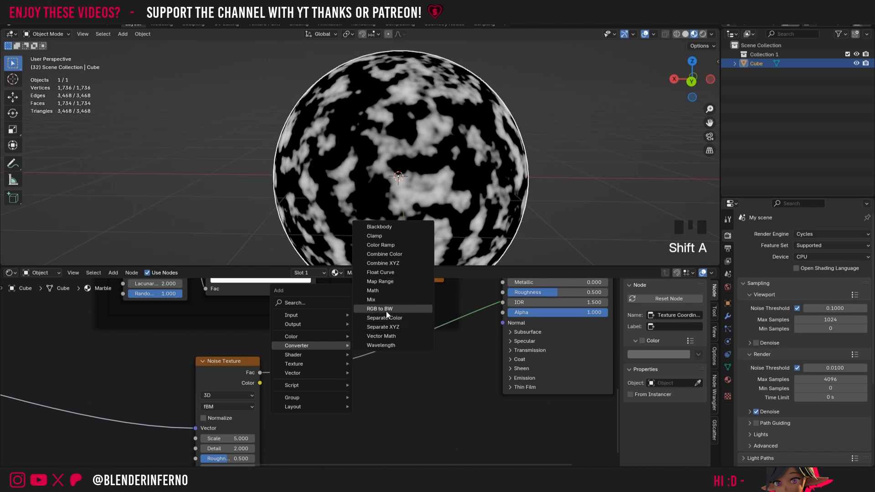
{"action": "left_click", "coordinate": [382, 244]}
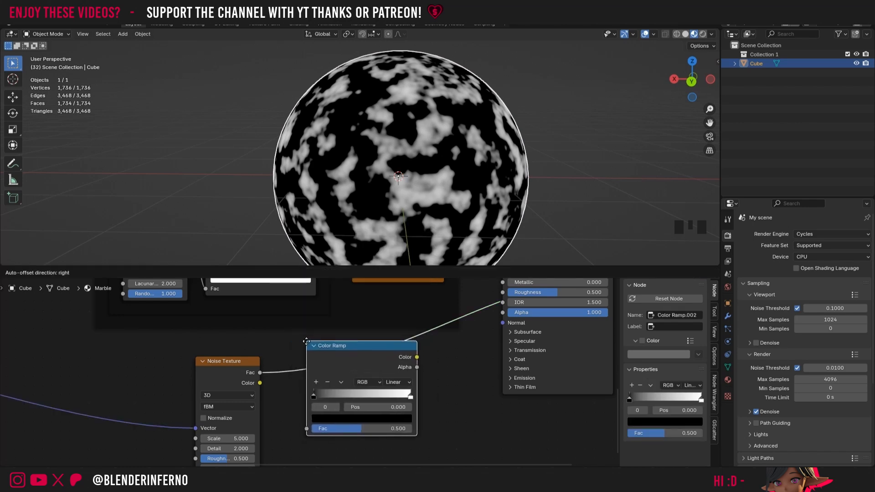
{"action": "left_click", "coordinate": [303, 343]}
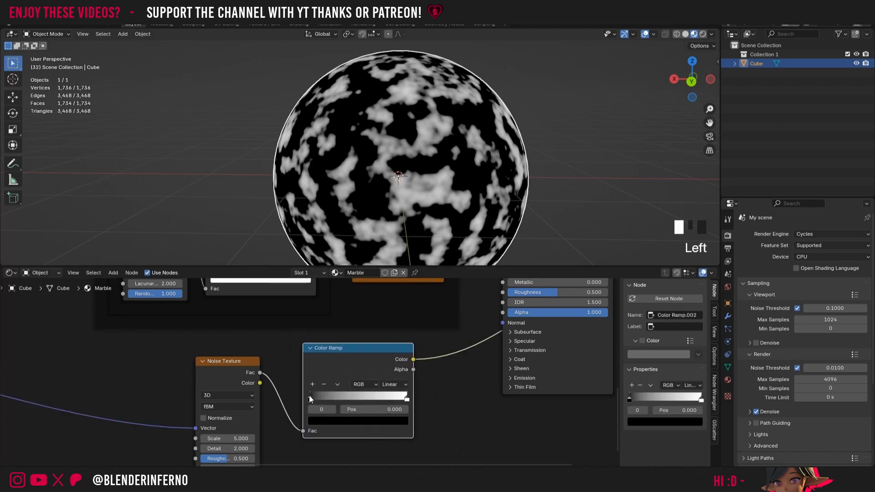
- Darken the new Color Ramp's white stop to hex 595959 and move its black stop to position 0.064
{"action": "left_click", "coordinate": [406, 398]}
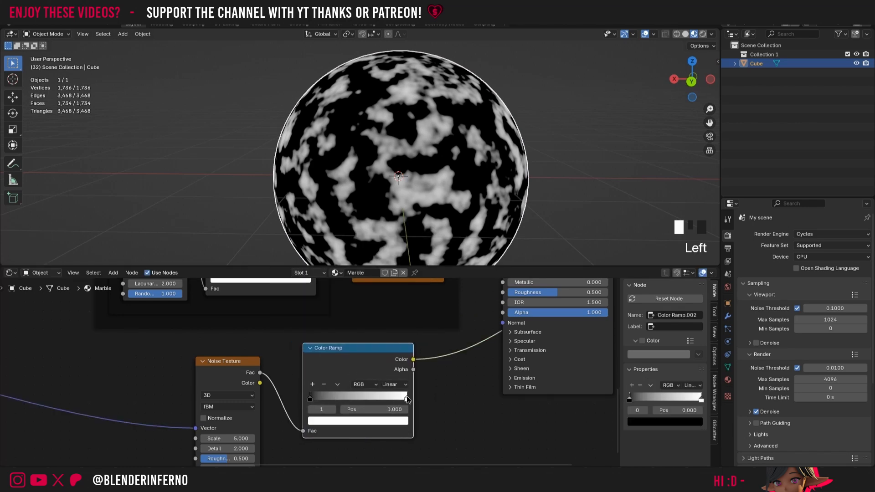
{"action": "left_click", "coordinate": [380, 421]}
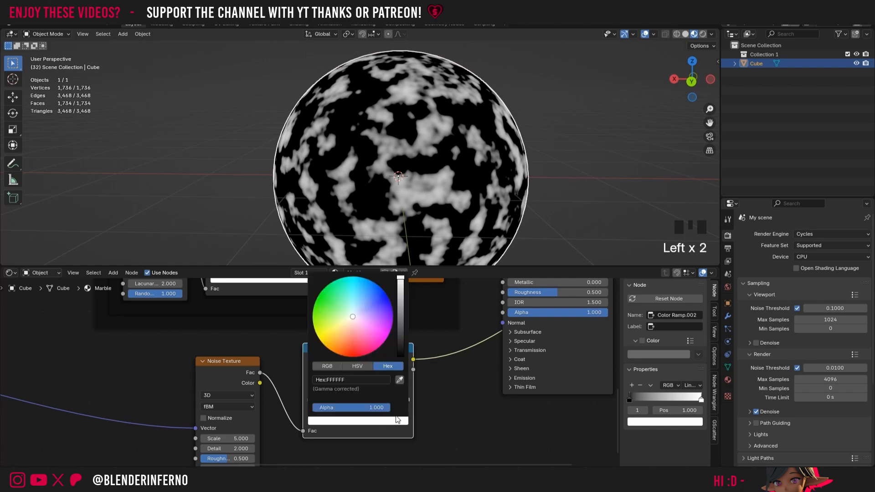
{"action": "left_click", "coordinate": [401, 321]}
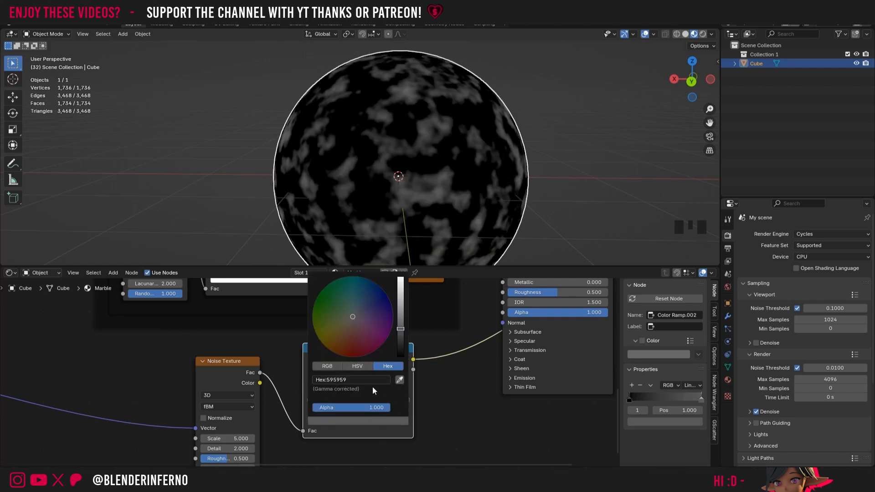
{"action": "left_click_drag", "start_coordinate": [354, 397], "coordinate": [360, 399]}
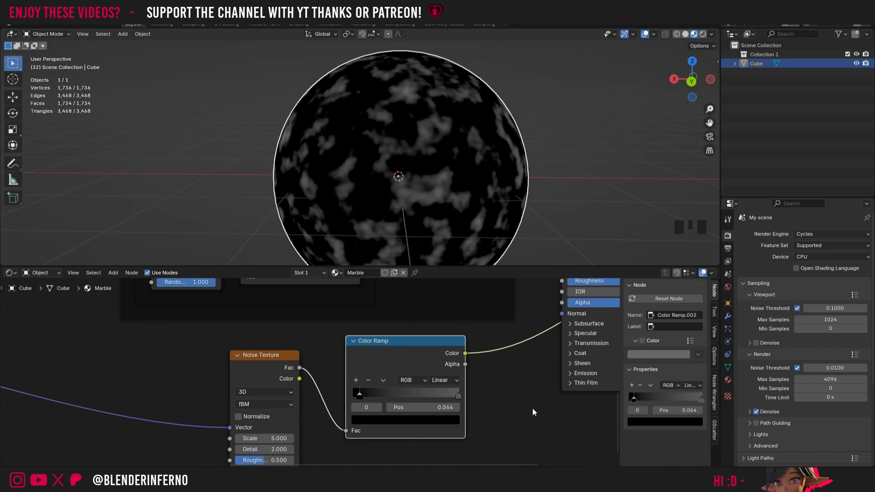
- Connect the new Color Ramp's Color to the Principled BSDF's Roughness, reconnect the BSDF to the Material Output's Surface, and inspect the sphere's reflections
{"action": "middle_click_drag", "start_coordinate": [531, 412], "coordinate": [317, 438]}
{"action": "left_click_drag", "start_coordinate": [271, 414], "coordinate": [360, 348]}
{"action": "left_click_drag", "start_coordinate": [460, 316], "coordinate": [497, 329]}
{"action": "scroll", "coordinate": [344, 86], "scroll_direction": "down", "scroll_amount": 2}
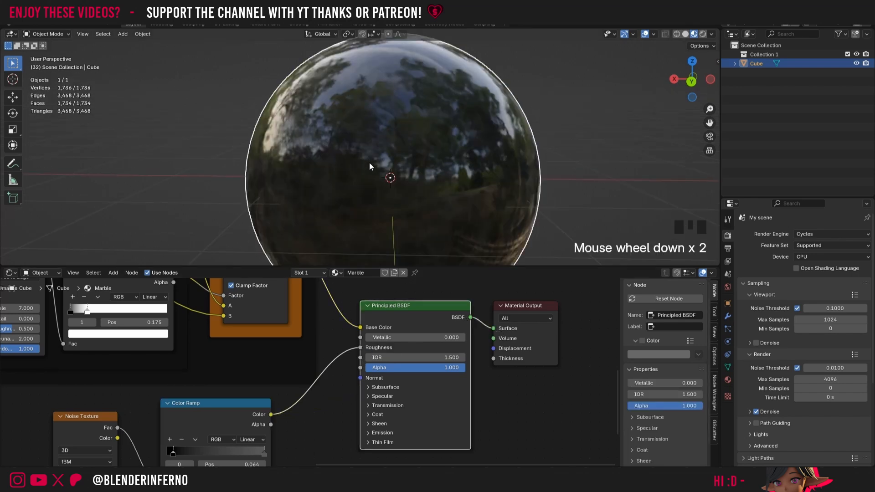
{"action": "middle_click_drag", "start_coordinate": [616, 152], "coordinate": [654, 109]}
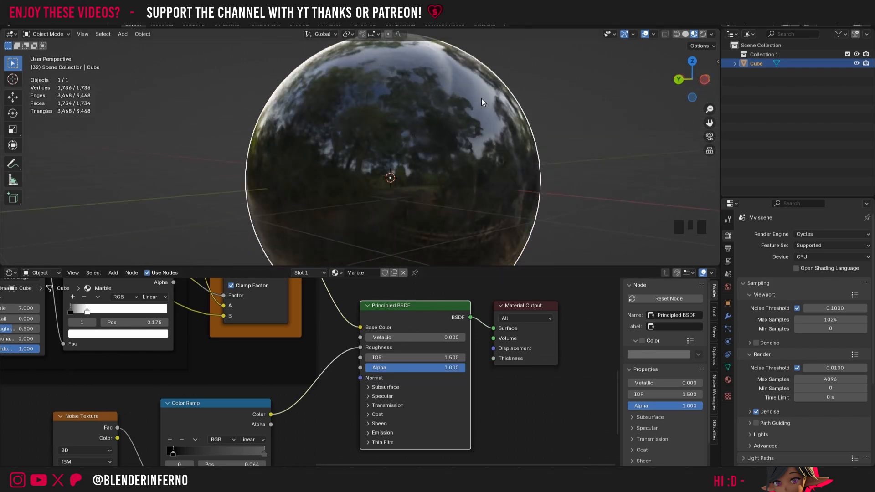
- Group the new Noise Texture and its Color Ramp in a frame labelled Roughness
{"action": "scroll", "coordinate": [305, 398], "scroll_direction": "down", "scroll_amount": 4}
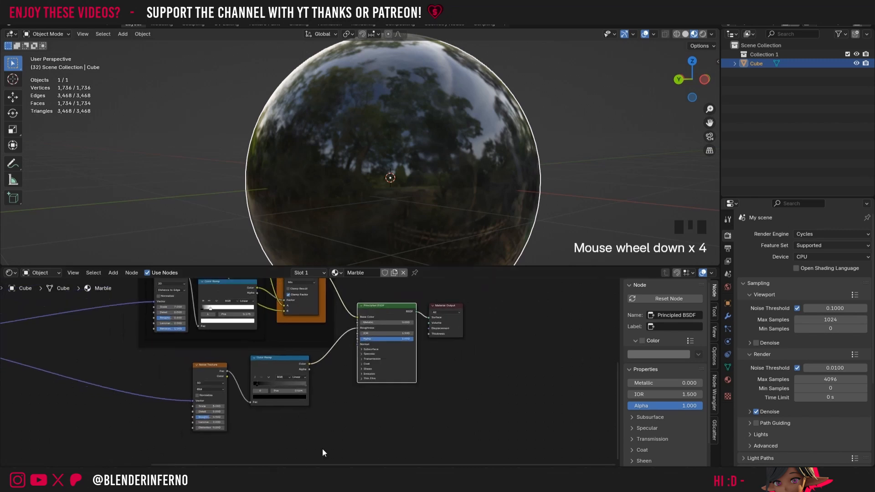
{"action": "left_click_drag", "start_coordinate": [324, 449], "coordinate": [185, 354]}
{"action": "key", "text": "ctrl+j"}
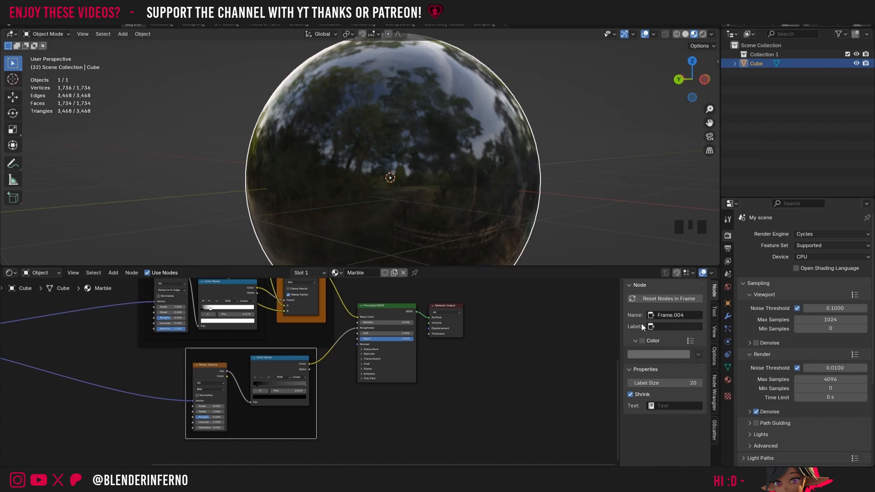
{"action": "left_click", "coordinate": [667, 326]}
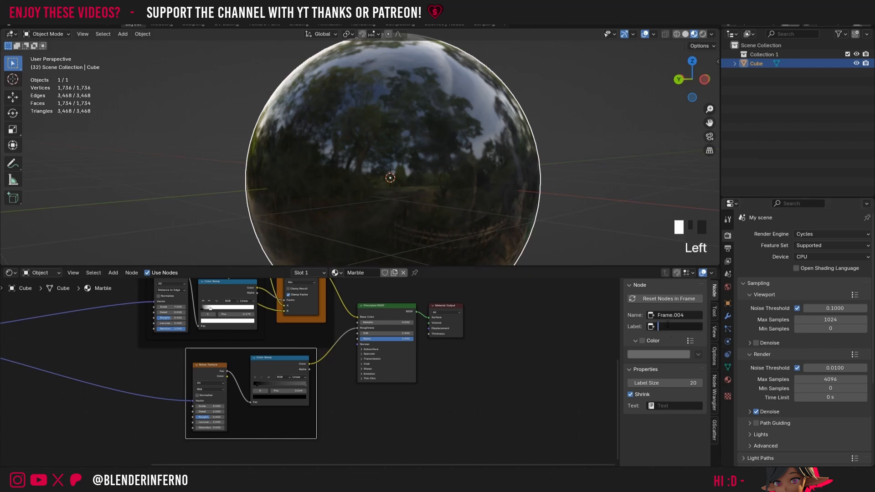
{"action": "type", "text": "Roughness"}
{"action": "key", "text": "Return"}
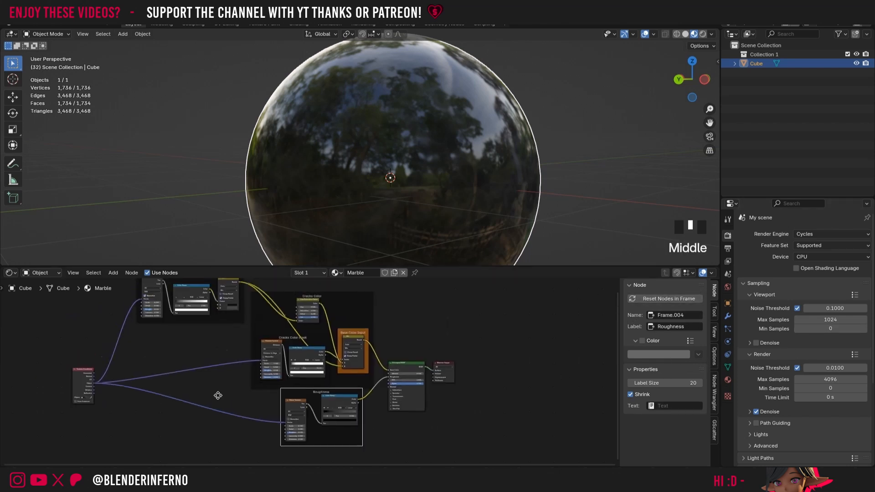
{"action": "middle_click_drag", "start_coordinate": [218, 396], "coordinate": [219, 410]}
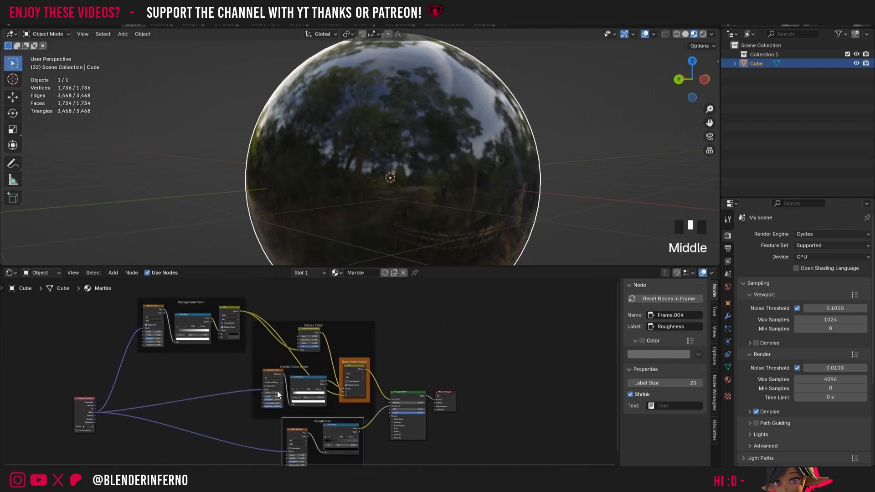
{"action": "scroll", "coordinate": [463, 349], "scroll_direction": "down", "scroll_amount": 2}
{"action": "middle_click_drag", "start_coordinate": [388, 446], "coordinate": [412, 403]}
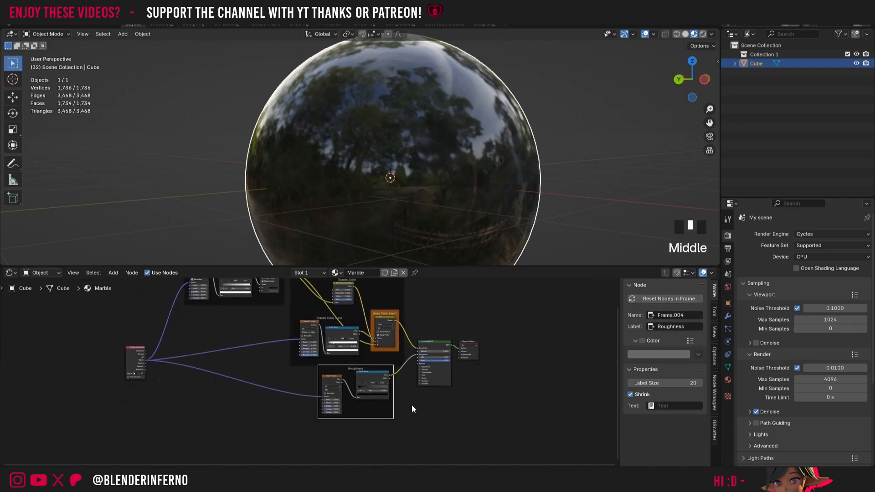
- Combine every node except the Material Output into a node group and look over its Group Input and Group Output
{"action": "left_click_drag", "start_coordinate": [436, 432], "coordinate": [69, 256]}
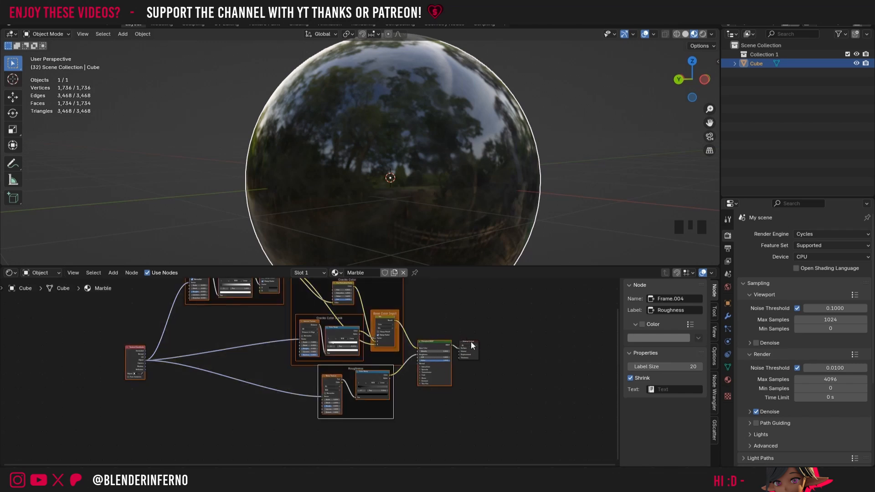
{"action": "scroll", "coordinate": [467, 343], "scroll_direction": "up", "scroll_amount": 8}
{"action": "middle_click_drag", "start_coordinate": [466, 342], "coordinate": [503, 309]}
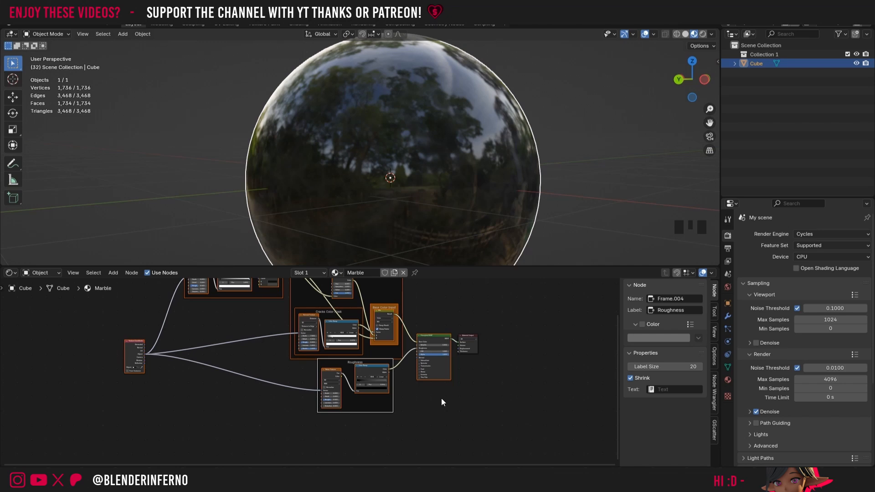
{"action": "key", "text": "ctrl+g"}
{"action": "middle_click_drag", "start_coordinate": [464, 349], "coordinate": [478, 326]}
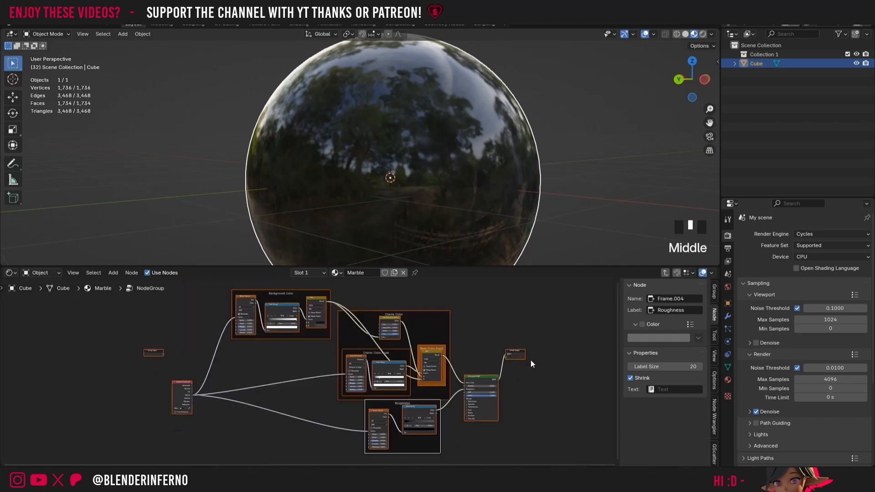
{"action": "scroll", "coordinate": [525, 359], "scroll_direction": "up", "scroll_amount": 9}
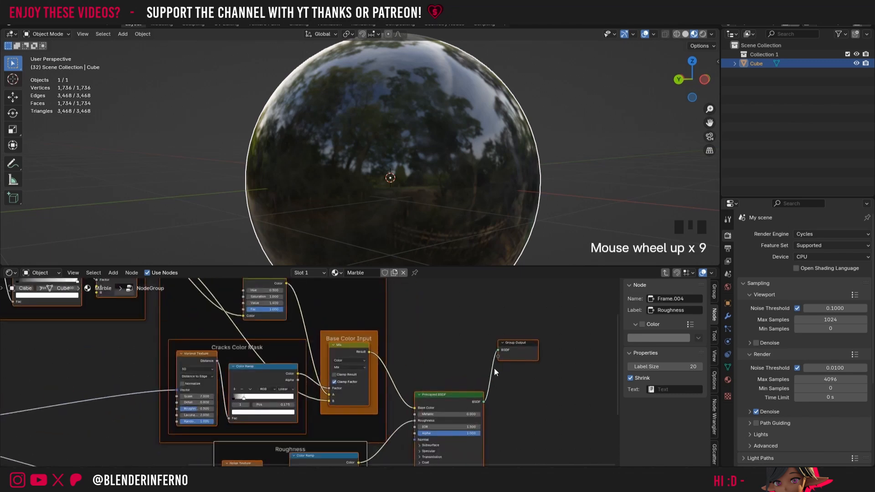
{"action": "middle_click_drag", "start_coordinate": [494, 368], "coordinate": [738, 403]}
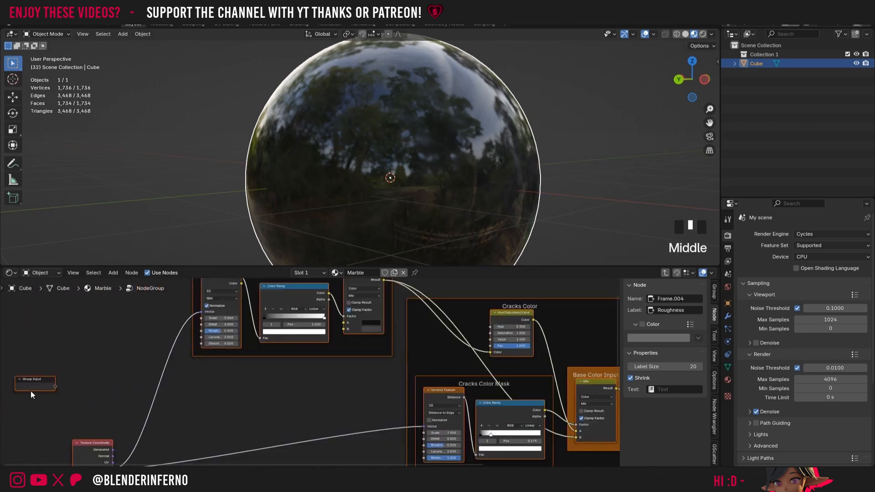
{"action": "scroll", "coordinate": [242, 432], "scroll_direction": "down", "scroll_amount": 4}
{"action": "middle_click_drag", "start_coordinate": [535, 364], "coordinate": [492, 321]}
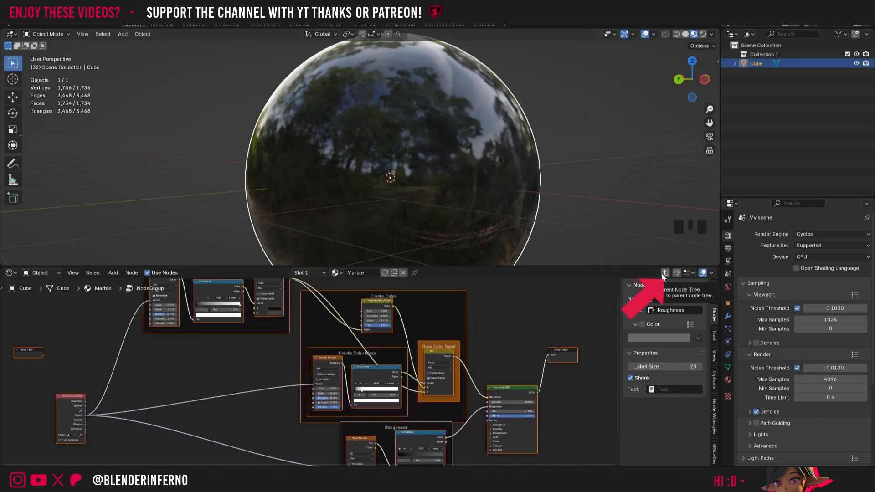
- Return to the parent node tree and move the group node next to the Material Output
{"action": "left_click", "coordinate": [665, 272]}
{"action": "middle_click_drag", "start_coordinate": [383, 313], "coordinate": [362, 348]}
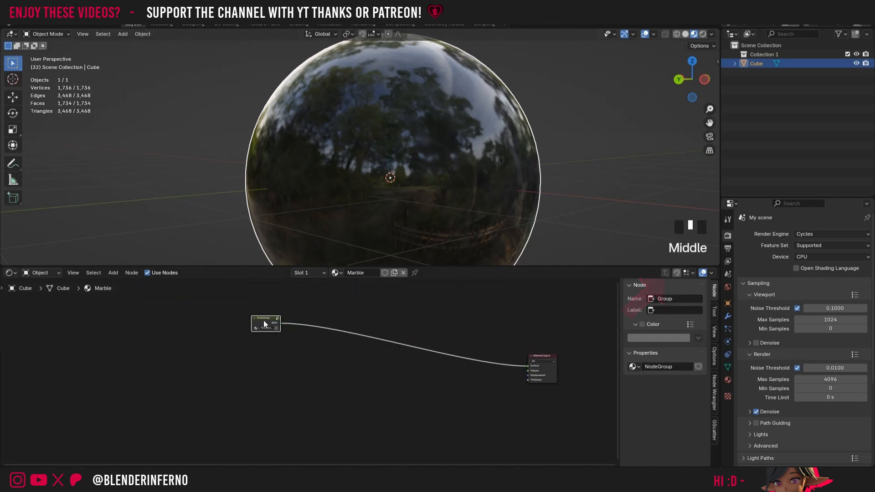
{"action": "left_click_drag", "start_coordinate": [264, 322], "coordinate": [539, 385]}
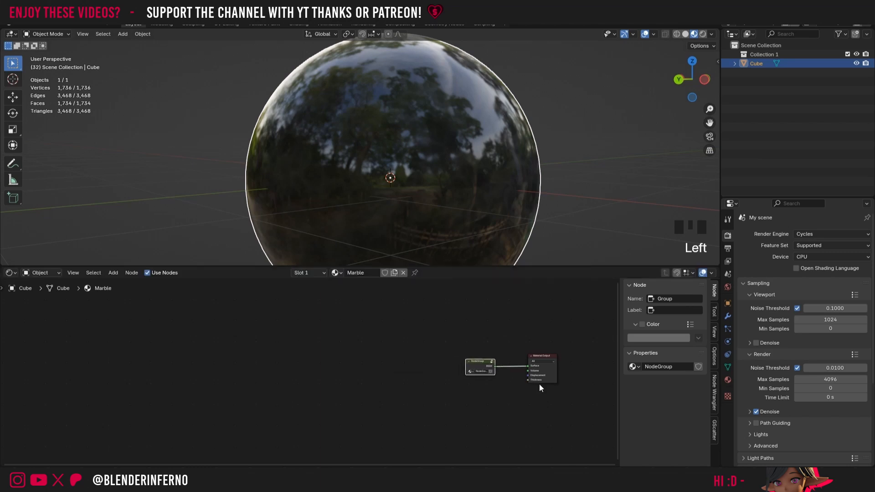
- Rename the node group Marble
{"action": "scroll", "coordinate": [503, 376], "scroll_direction": "up", "scroll_amount": 12}
{"action": "left_click", "coordinate": [442, 364]}
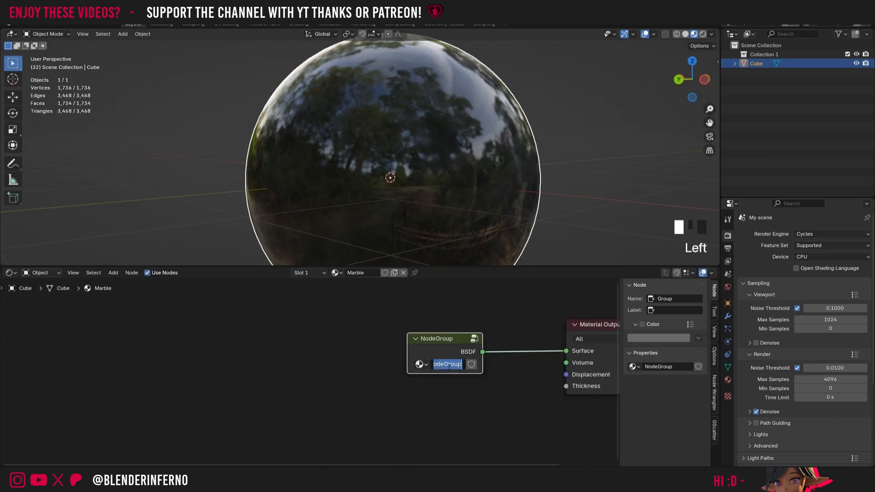
{"action": "type", "text": "Marble"}
{"action": "key", "text": "Return"}
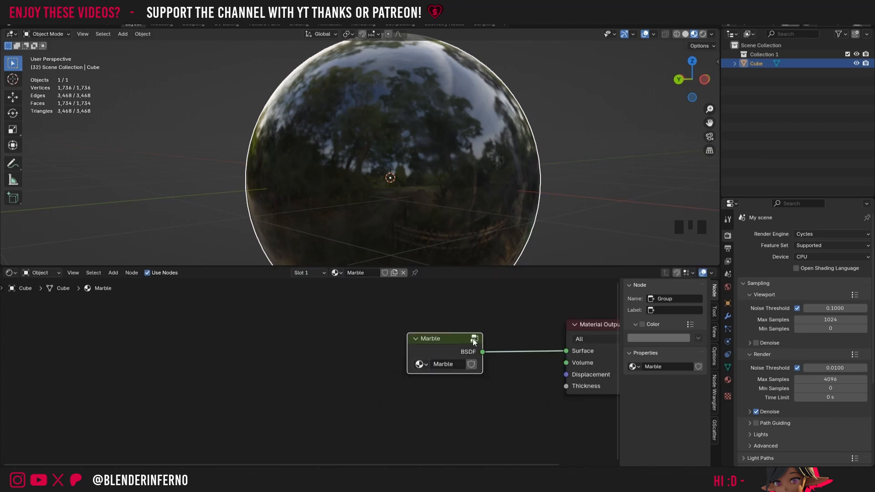
- Inside the Marble group, link the Background Color Mix node's A and B to the Group Input, and return to the parent tree
{"action": "left_click", "coordinate": [473, 340]}
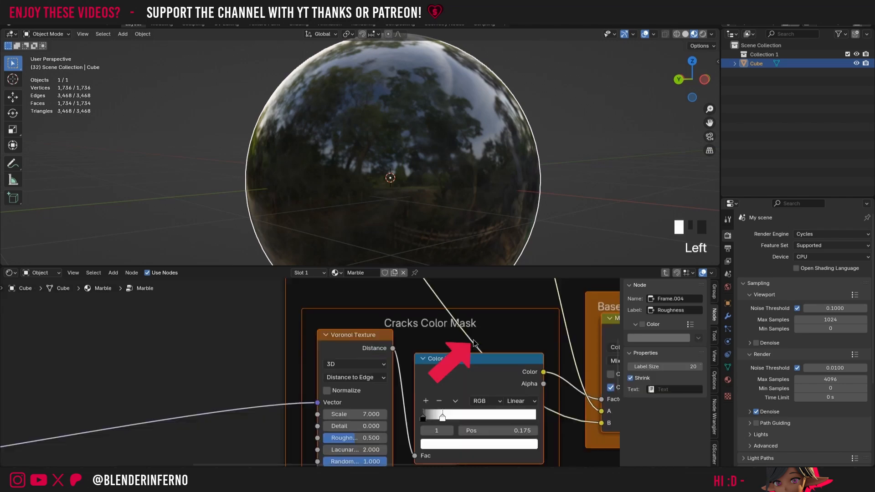
{"action": "middle_click_drag", "start_coordinate": [507, 351], "coordinate": [468, 425]}
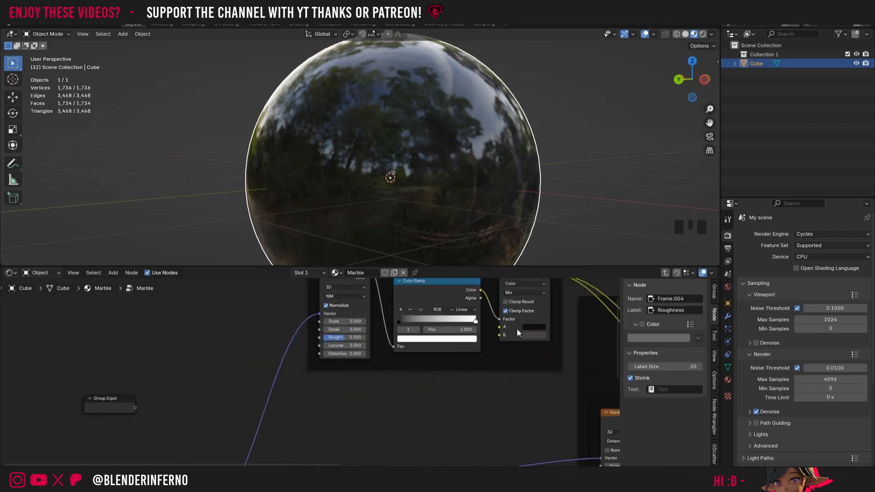
{"action": "left_click_drag", "start_coordinate": [500, 327], "coordinate": [130, 417]}
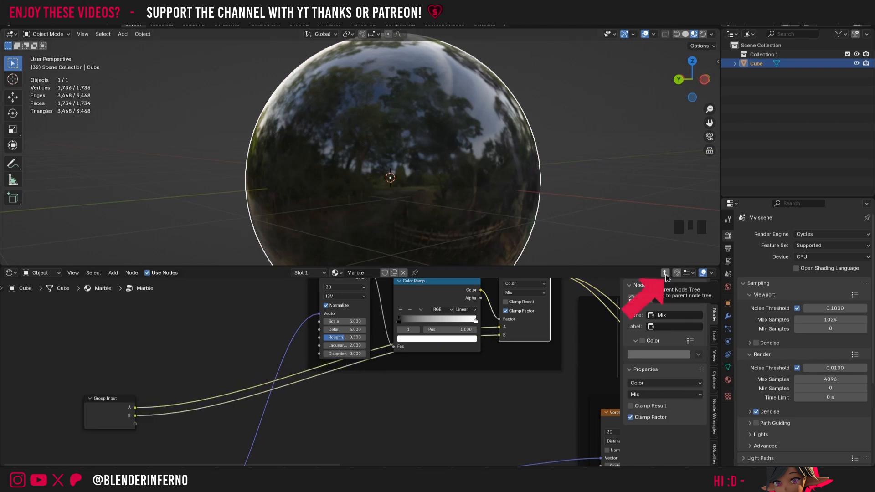
{"action": "left_click", "coordinate": [665, 275]}
{"action": "scroll", "coordinate": [405, 374], "scroll_direction": "up", "scroll_amount": 6}
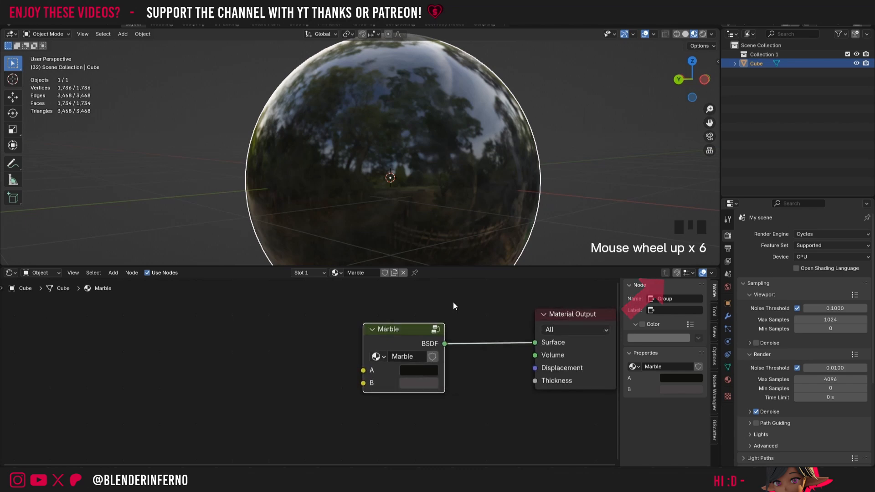
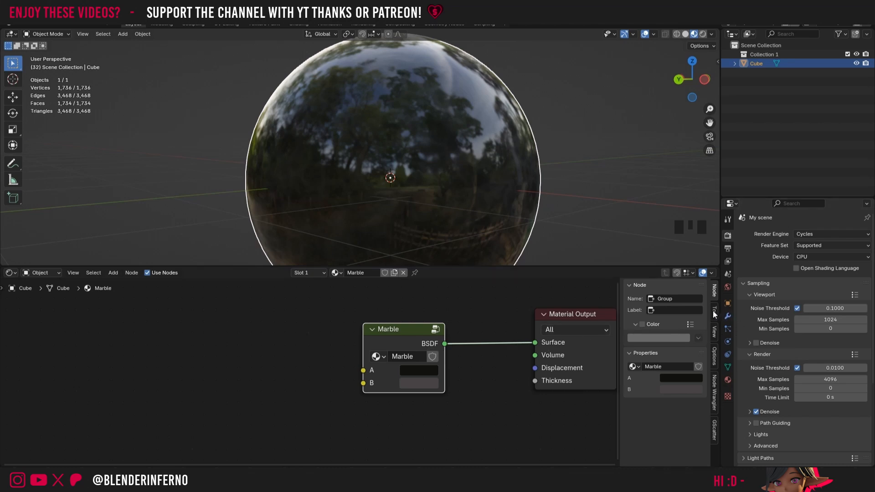
- Reopen the Marble group and rename its input socket A to Color A
{"action": "left_click", "coordinate": [434, 329]}
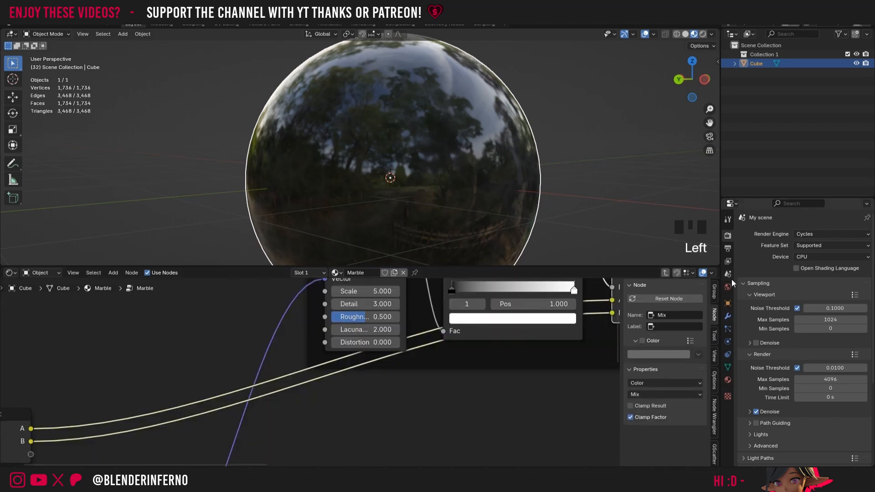
{"action": "left_click", "coordinate": [714, 293]}
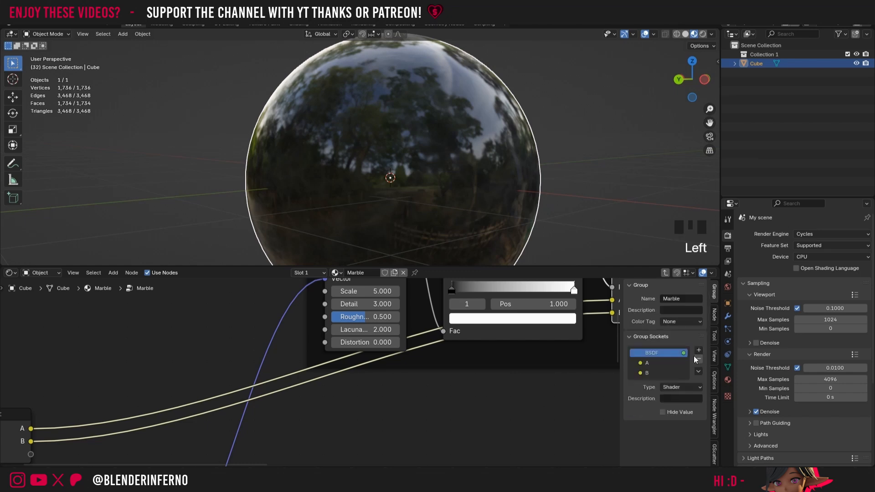
{"action": "scroll", "coordinate": [514, 356], "scroll_direction": "down", "scroll_amount": 5}
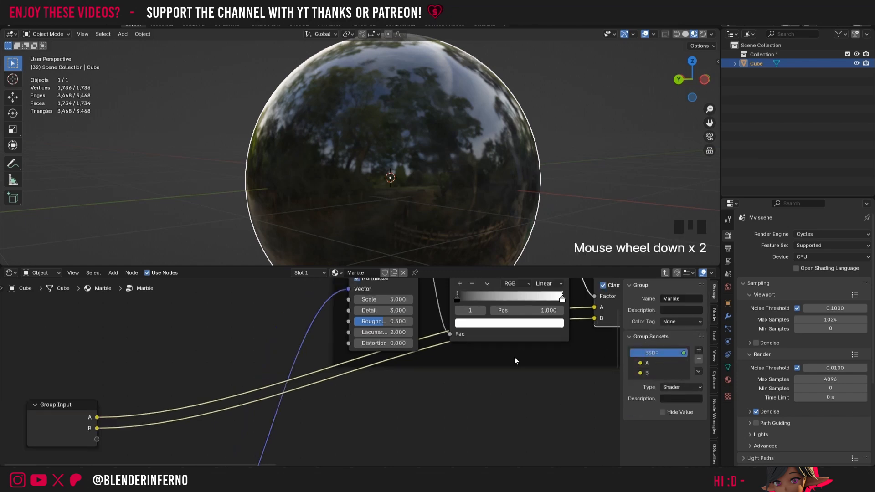
{"action": "middle_click_drag", "start_coordinate": [514, 356], "coordinate": [362, 324]}
{"action": "middle_click_drag", "start_coordinate": [593, 378], "coordinate": [393, 354]}
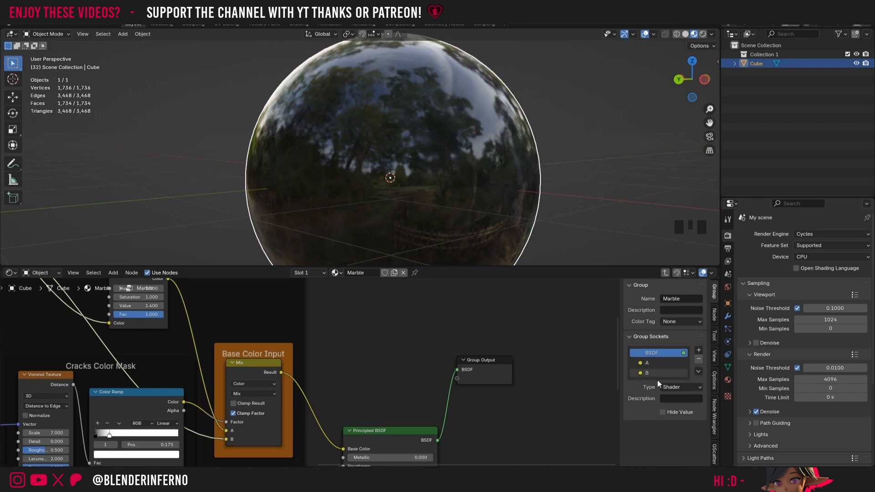
{"action": "left_click", "coordinate": [654, 363]}
{"action": "left_click", "coordinate": [656, 363]}
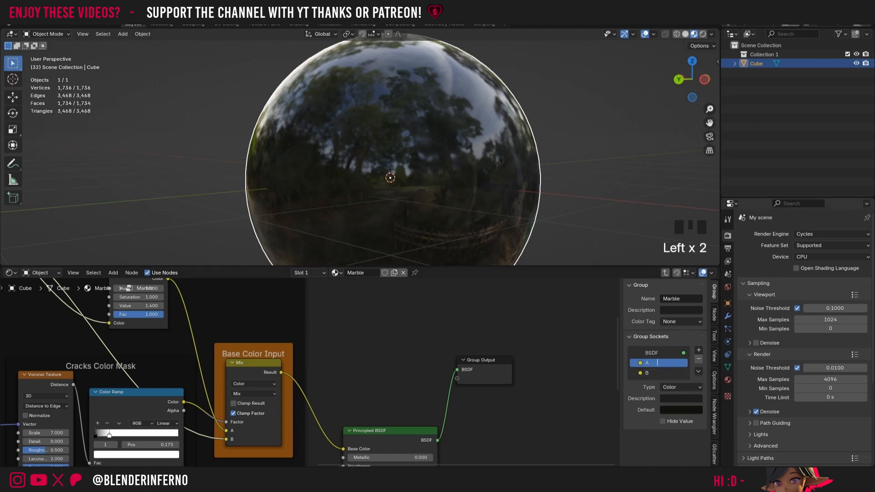
{"action": "double_click", "coordinate": [657, 363]}
{"action": "type", "text": "Color A"}
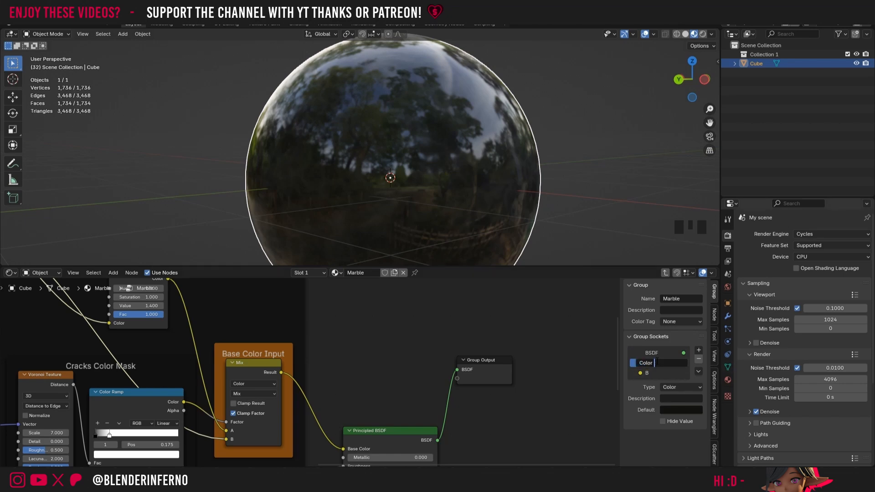
{"action": "key", "text": "Return"}
- Rename the group's input socket B to Color B and return to the parent node tree
{"action": "left_click", "coordinate": [662, 373]}
{"action": "double_click", "coordinate": [663, 372]}
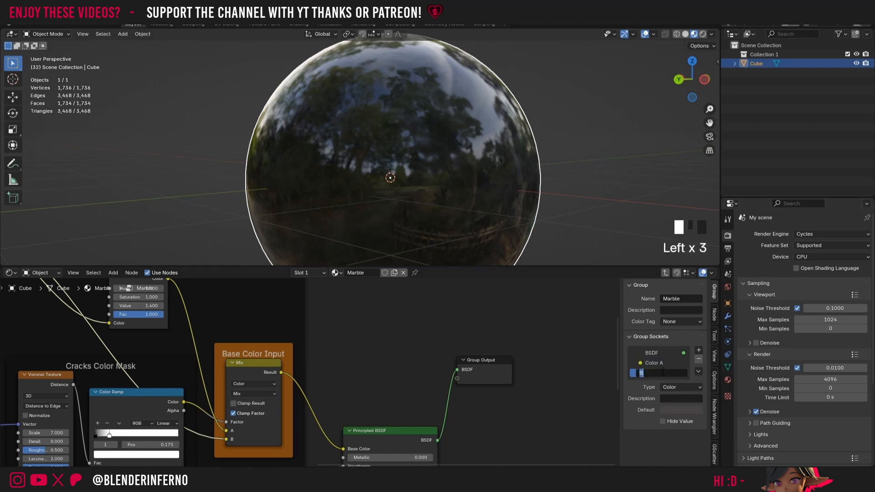
{"action": "type", "text": "Color B"}
{"action": "key", "text": "Return"}
{"action": "scroll", "coordinate": [592, 364], "scroll_direction": "down", "scroll_amount": 3}
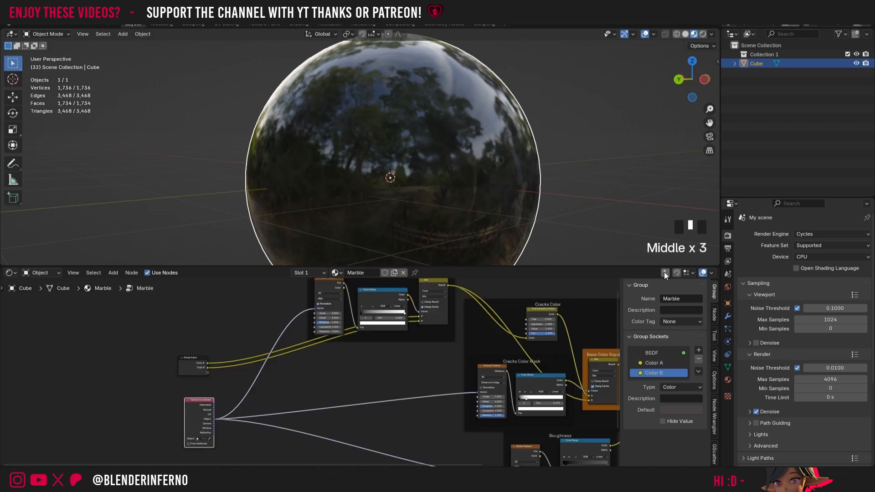
{"action": "left_click", "coordinate": [665, 272]}
{"action": "scroll", "coordinate": [346, 367], "scroll_direction": "up", "scroll_amount": 9}
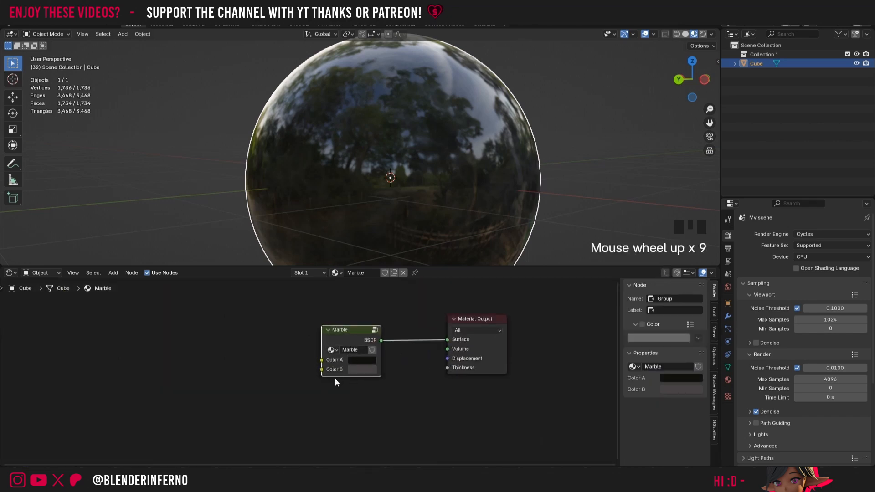
- Reopen the Marble group and examine the texture nodes in the Background Color, Cracks Color Mask and Roughness frames for further inputs to expose
{"action": "left_click", "coordinate": [374, 330]}
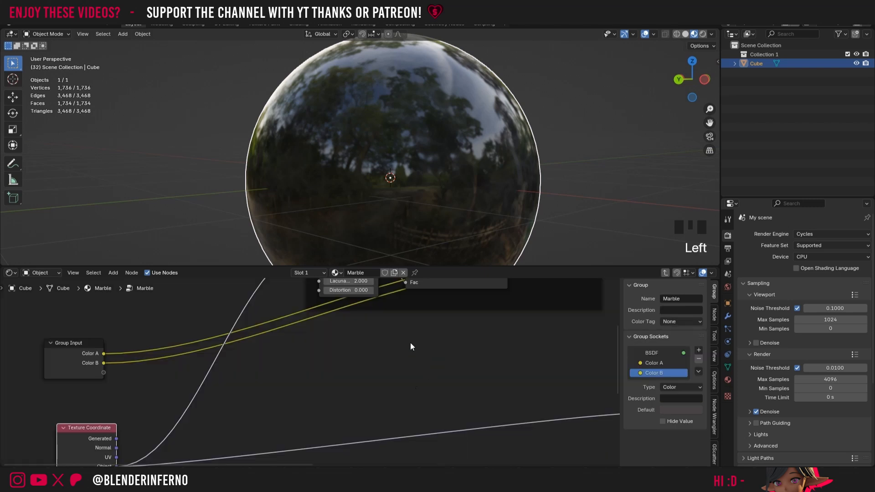
{"action": "scroll", "coordinate": [435, 372], "scroll_direction": "down", "scroll_amount": 4}
{"action": "middle_click_drag", "start_coordinate": [441, 366], "coordinate": [422, 409]}
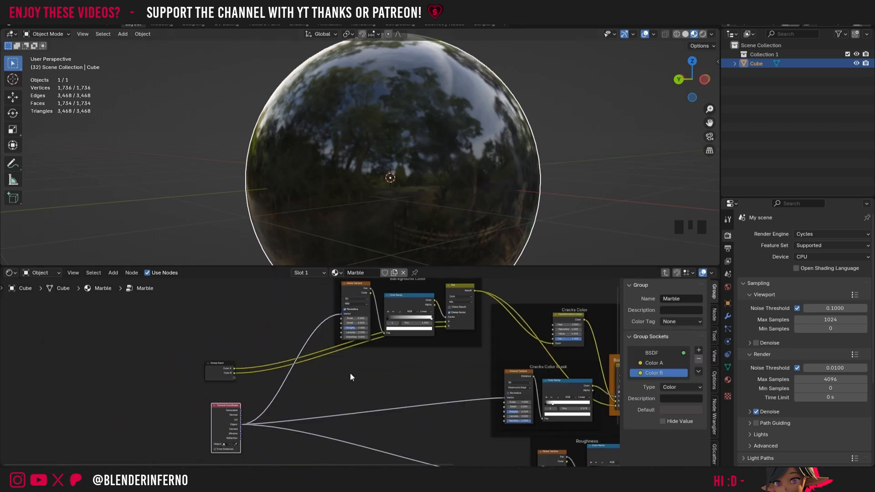
{"action": "scroll", "coordinate": [351, 378], "scroll_direction": "up", "scroll_amount": 4}
{"action": "scroll", "coordinate": [394, 366], "scroll_direction": "up", "scroll_amount": 2}
{"action": "middle_click_drag", "start_coordinate": [398, 362], "coordinate": [365, 396]}
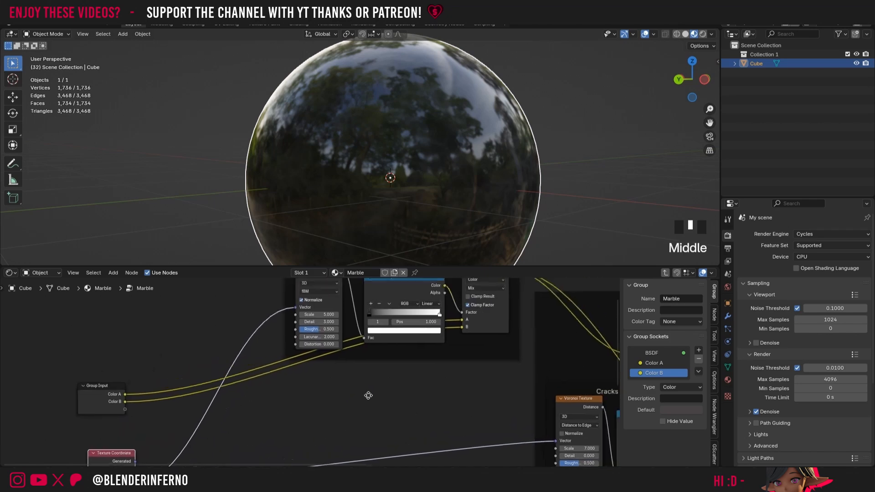
{"action": "scroll", "coordinate": [491, 446], "scroll_direction": "down", "scroll_amount": 1}
{"action": "middle_click_drag", "start_coordinate": [491, 446], "coordinate": [383, 384]}
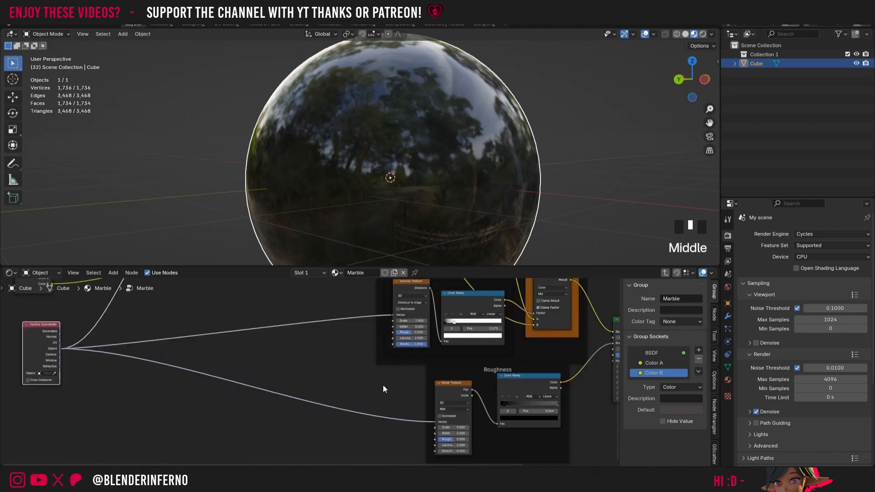
{"action": "middle_click_drag", "start_coordinate": [282, 311], "coordinate": [434, 406]}
{"action": "scroll", "coordinate": [364, 393], "scroll_direction": "up", "scroll_amount": 6}
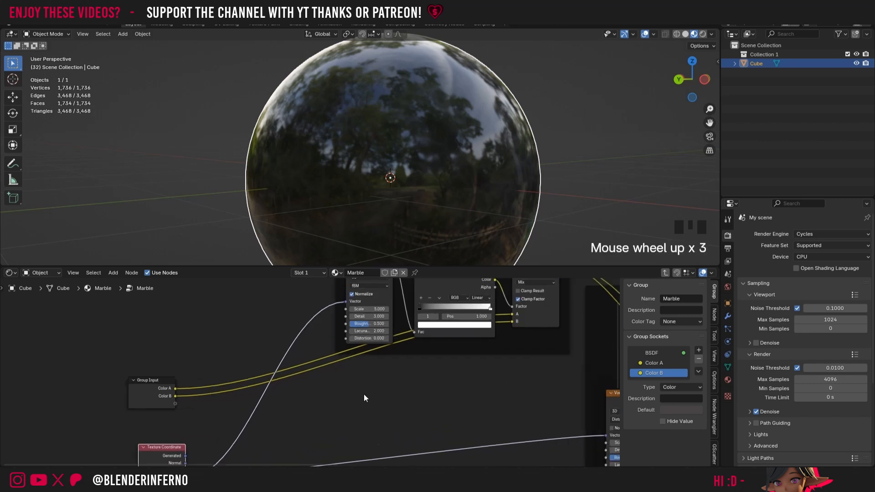
{"action": "middle_click_drag", "start_coordinate": [371, 379], "coordinate": [365, 441]}
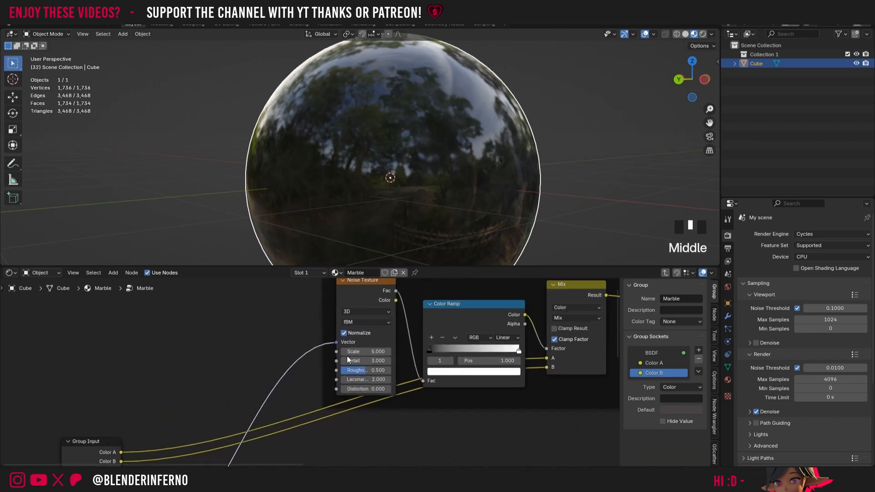
{"action": "scroll", "coordinate": [427, 441], "scroll_direction": "down", "scroll_amount": 2}
{"action": "middle_click_drag", "start_coordinate": [474, 408], "coordinate": [446, 420]}
- Add a Math node beside the Background Color Noise Texture and set its operation to Multiply
{"action": "key", "text": "shift+a"}
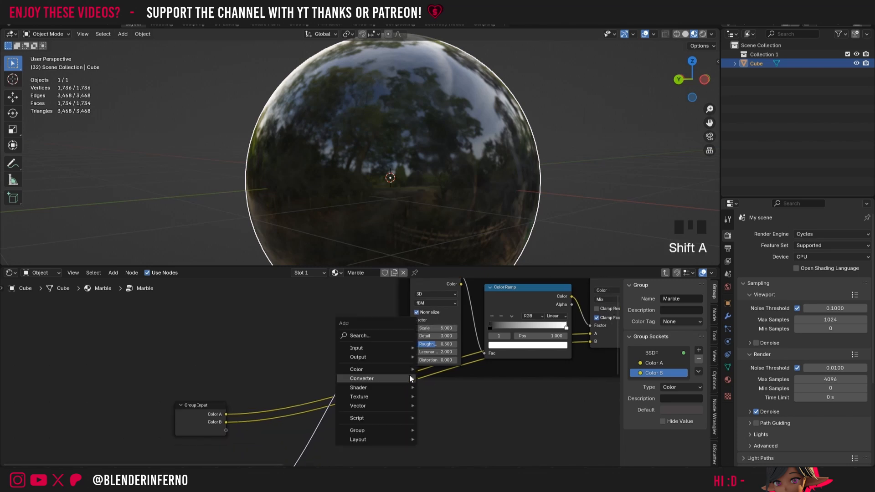
{"action": "left_click", "coordinate": [385, 336]}
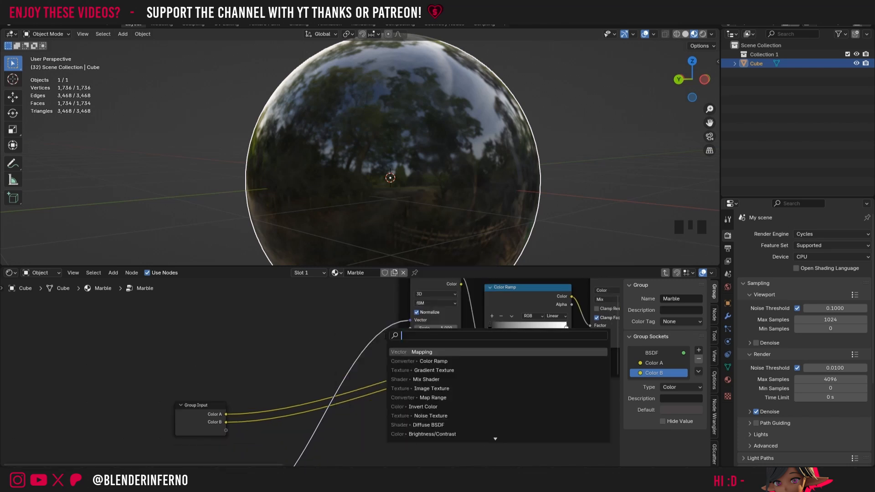
{"action": "type", "text": "math"}
{"action": "key", "text": "Return"}
{"action": "left_click", "coordinate": [280, 309]}
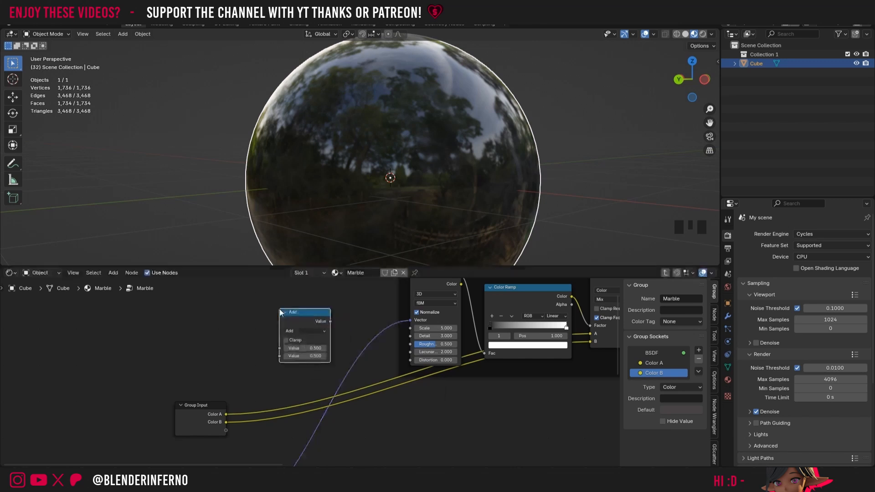
{"action": "middle_click_drag", "start_coordinate": [508, 403], "coordinate": [462, 444]}
{"action": "middle_click_drag", "start_coordinate": [397, 427], "coordinate": [433, 394]}
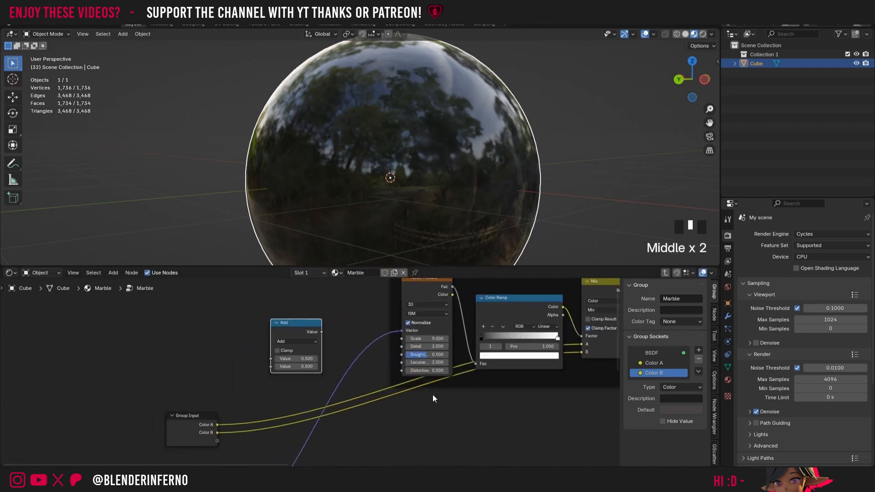
{"action": "left_click", "coordinate": [294, 341]}
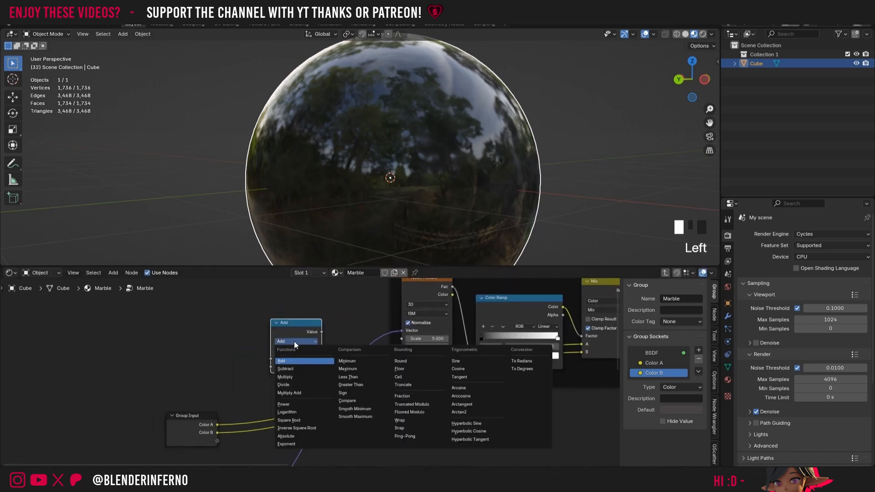
{"action": "left_click", "coordinate": [299, 376]}
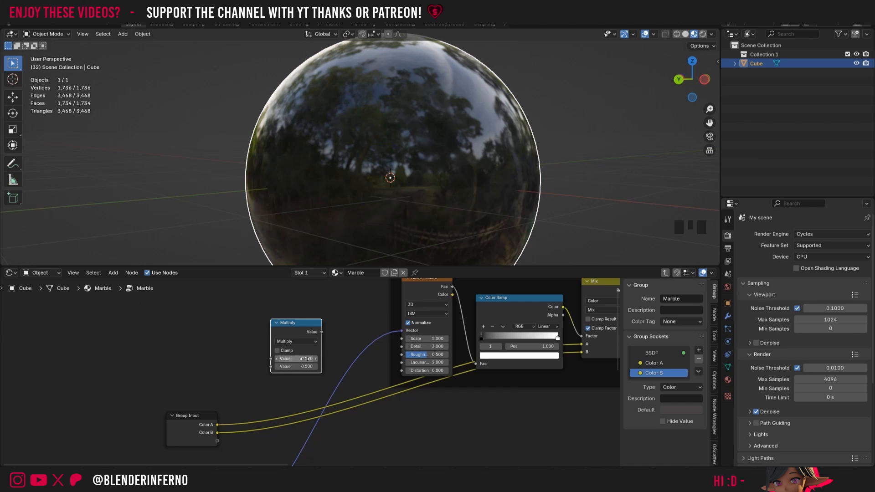
- Set the Multiply node's values to 1 and 5, and wire it between a new Group Input socket and the Noise Texture's Scale
{"action": "left_click", "coordinate": [295, 358]}
{"action": "type", "text": "1"}
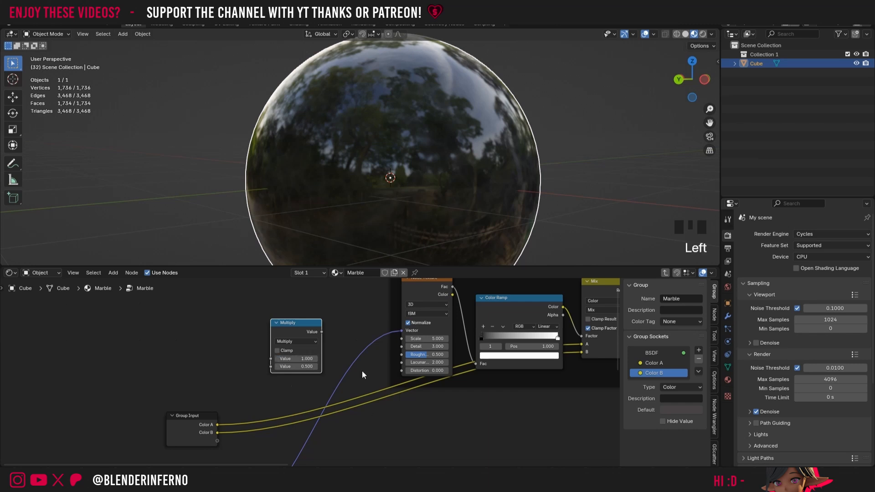
{"action": "key", "text": "Return"}
{"action": "left_click_drag", "start_coordinate": [286, 318], "coordinate": [401, 339]}
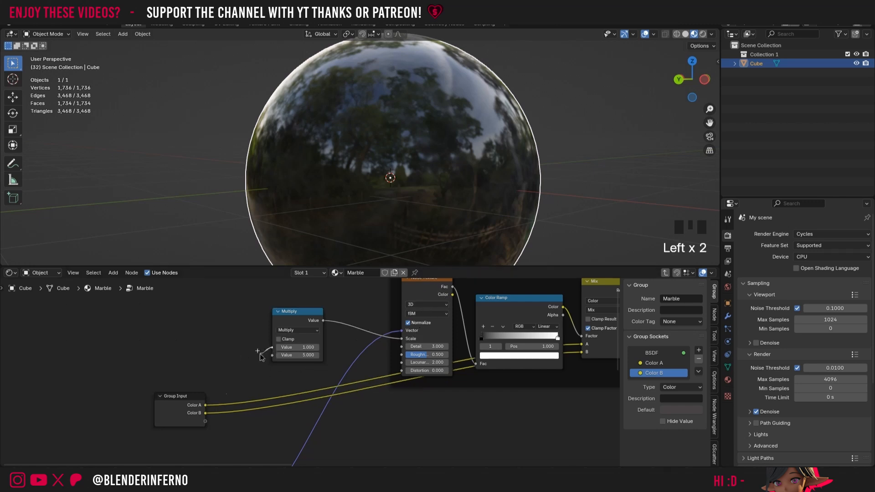
{"action": "left_click_drag", "start_coordinate": [271, 347], "coordinate": [204, 422]}
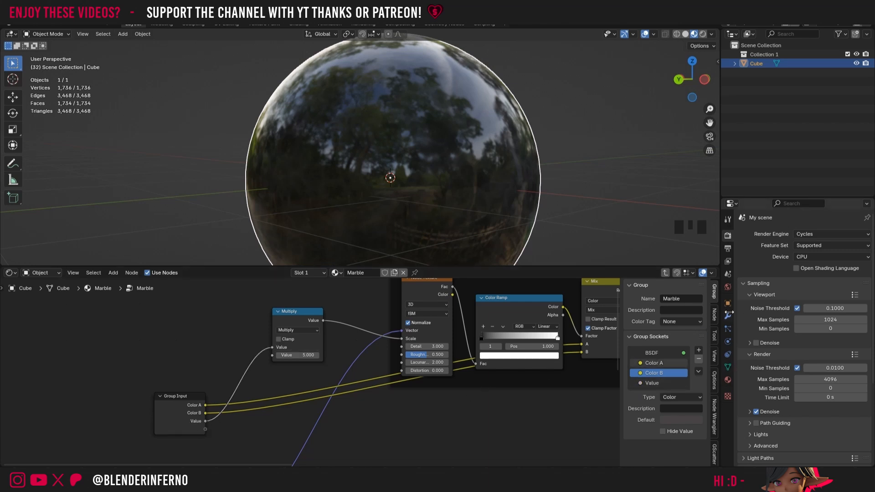
- Rename the new Value group socket to Scale and give it the description "Scales entire material."
{"action": "left_click", "coordinate": [654, 384]}
{"action": "double_click", "coordinate": [656, 383]}
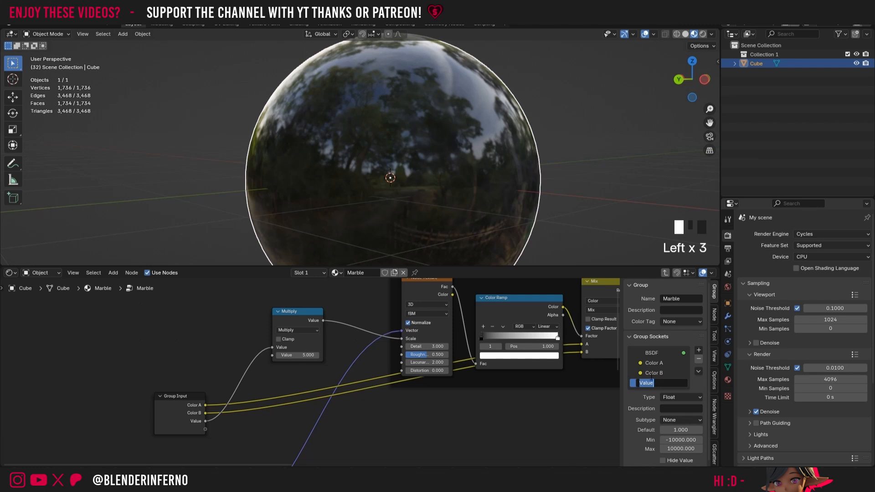
{"action": "type", "text": "Scale"}
{"action": "key", "text": "Return"}
{"action": "left_click", "coordinate": [660, 409]}
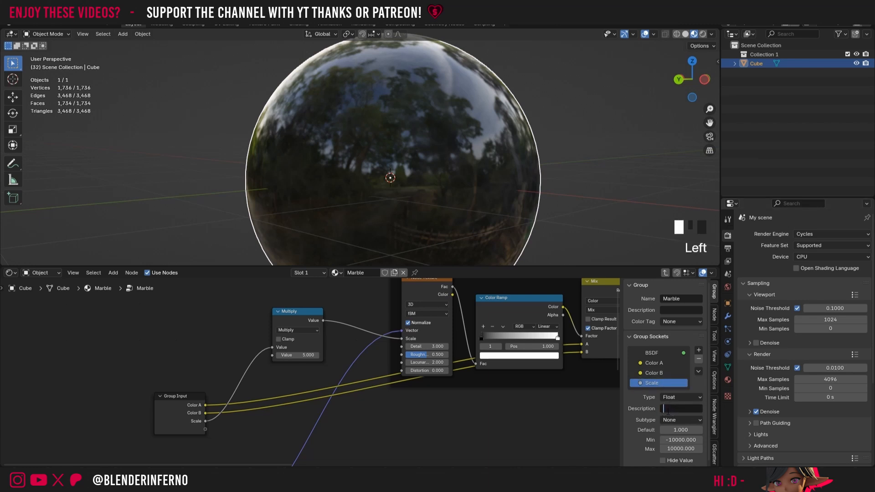
{"action": "key", "text": "ctrl+v"}
{"action": "key", "text": "Return"}
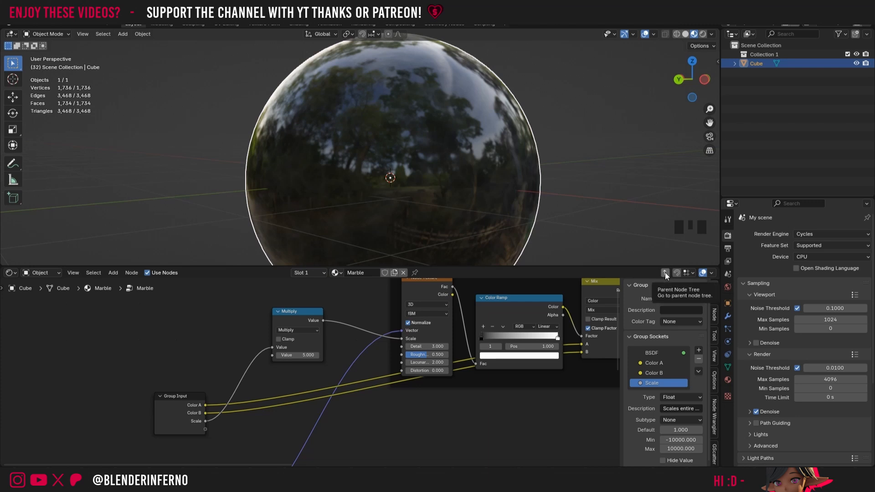
- Return to the parent node tree and try out the Marble node's Scale value
{"action": "left_click", "coordinate": [665, 272]}
{"action": "scroll", "coordinate": [390, 434], "scroll_direction": "up", "scroll_amount": 5}
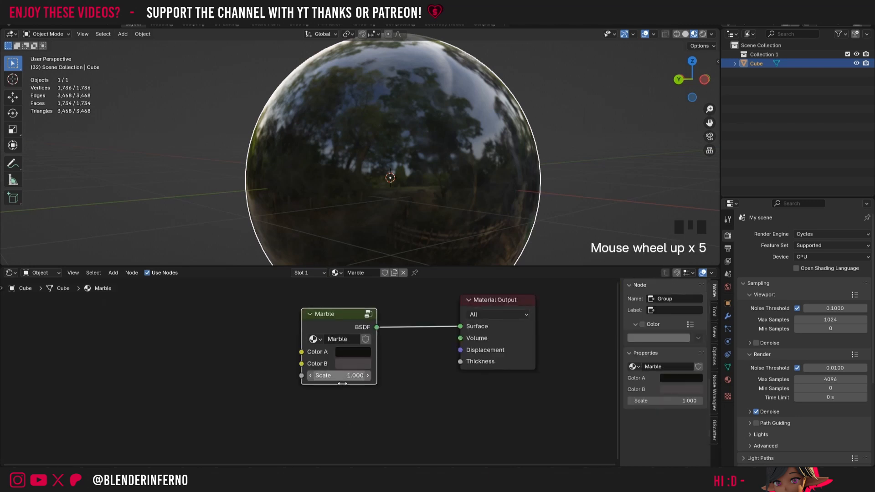
{"action": "mouse_move", "coordinate": [341, 377]}
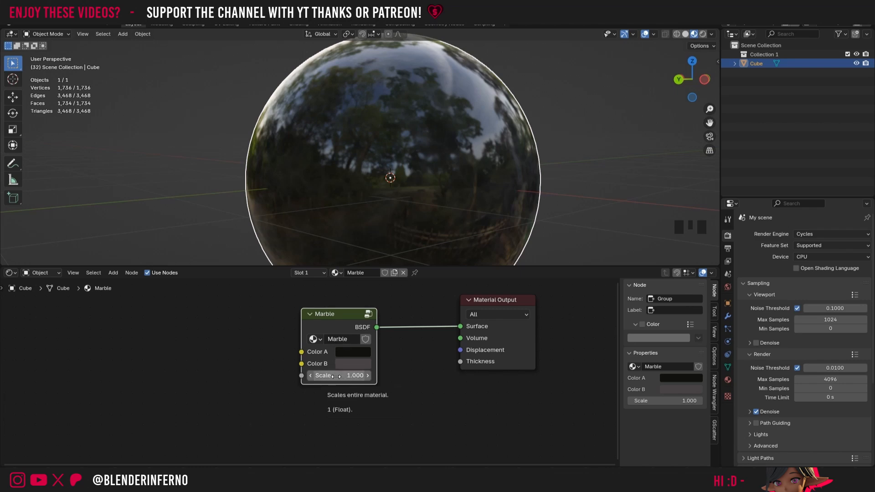
{"action": "left_click_drag", "start_coordinate": [338, 374], "coordinate": [490, 230]}
{"action": "left_click", "coordinate": [342, 382]}
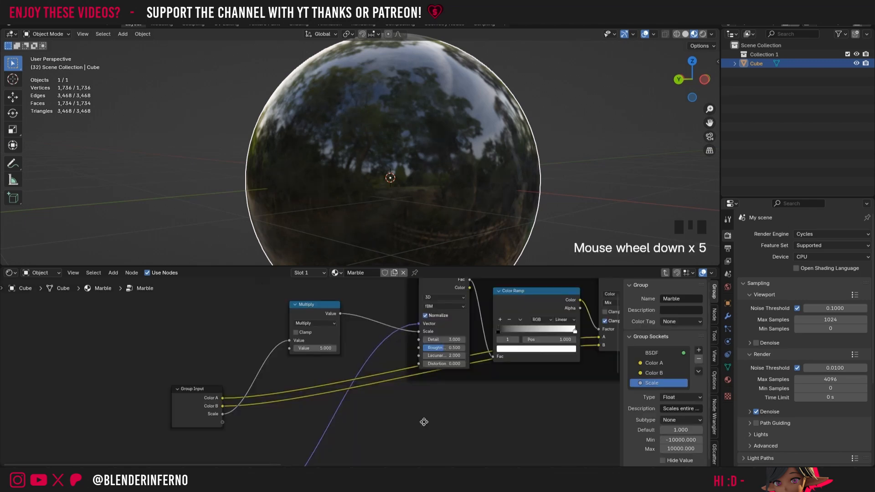
- Inside the Marble group, duplicate the Multiply node beside the Cracks Color Mask Voronoi Texture and set the copy's second value to 7
{"action": "middle_click_drag", "start_coordinate": [424, 421], "coordinate": [375, 384]}
{"action": "scroll", "coordinate": [390, 384], "scroll_direction": "down", "scroll_amount": 5}
{"action": "middle_click_drag", "start_coordinate": [403, 413], "coordinate": [362, 378]}
{"action": "left_click", "coordinate": [277, 296]}
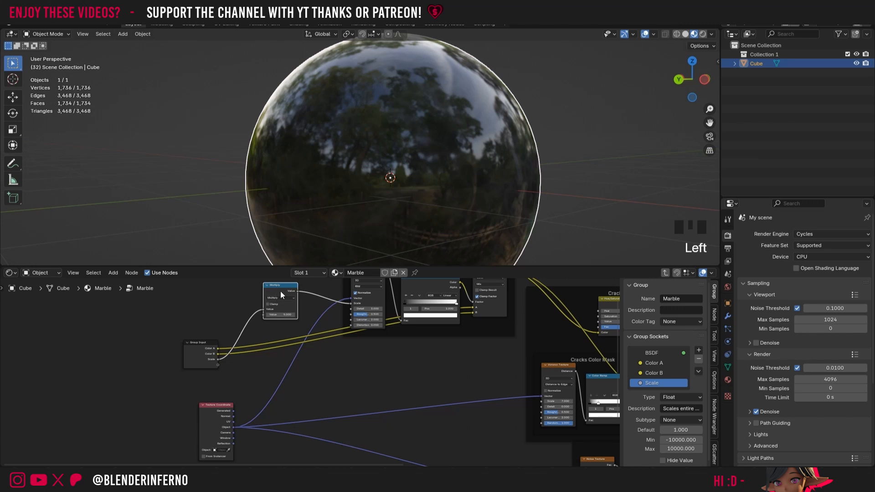
{"action": "key", "text": "shift+d"}
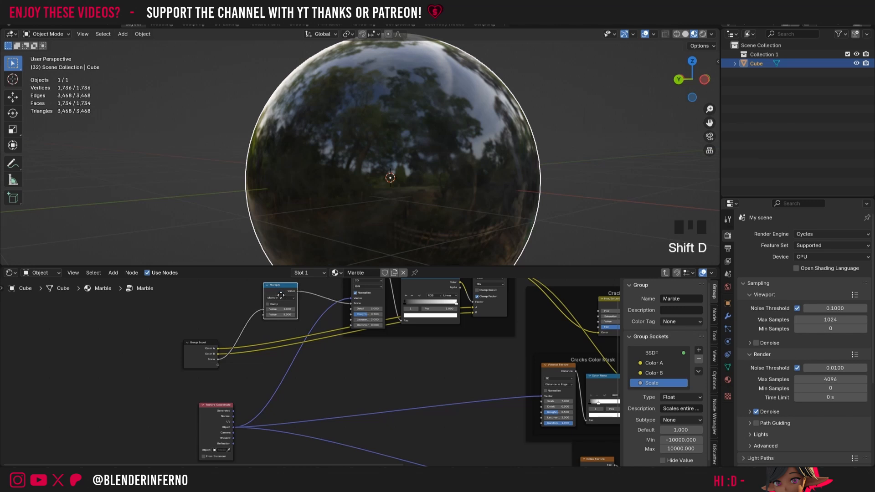
{"action": "left_click", "coordinate": [485, 421]}
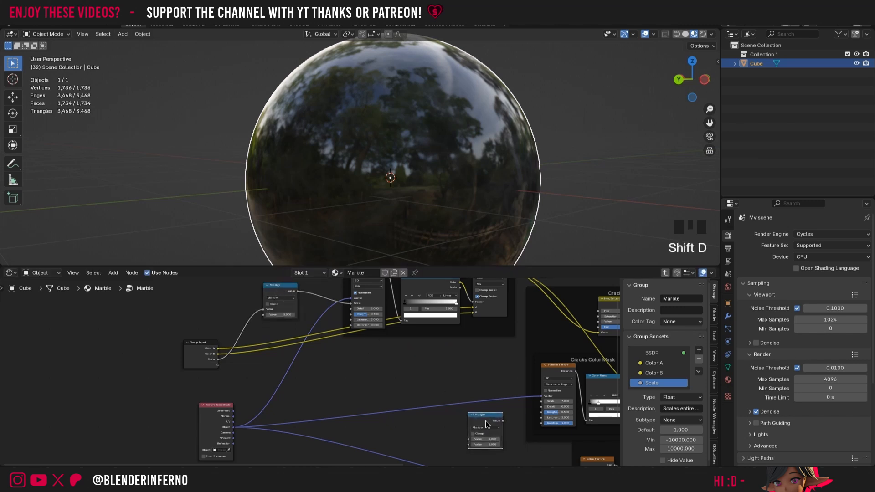
{"action": "scroll", "coordinate": [487, 387], "scroll_direction": "up", "scroll_amount": 6}
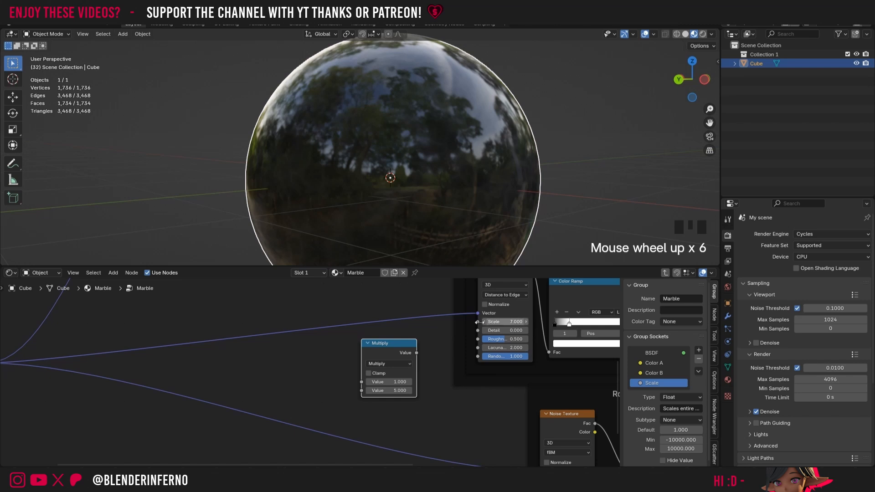
{"action": "left_click", "coordinate": [393, 391]}
{"action": "type", "text": "7"}
{"action": "key", "text": "Return"}
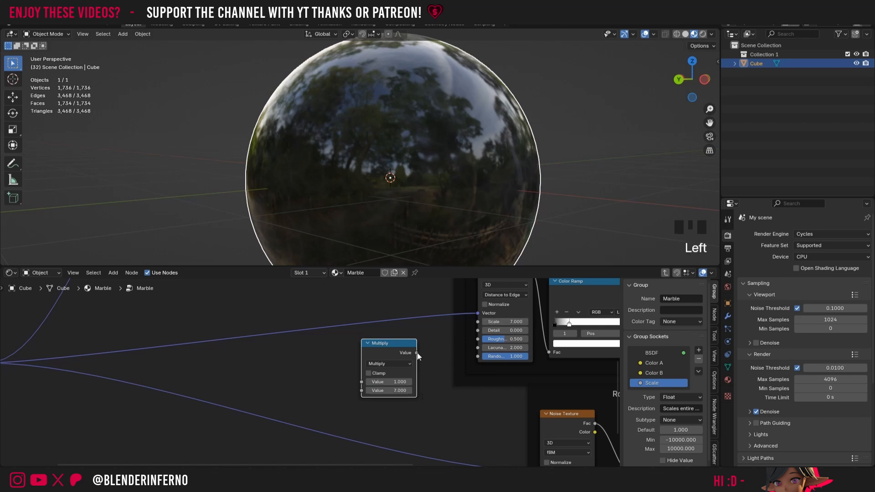
- Link the duplicated Multiply node's output to the Voronoi Texture's Scale and its first value to the Group Input's Scale
{"action": "left_click_drag", "start_coordinate": [417, 353], "coordinate": [480, 321]}
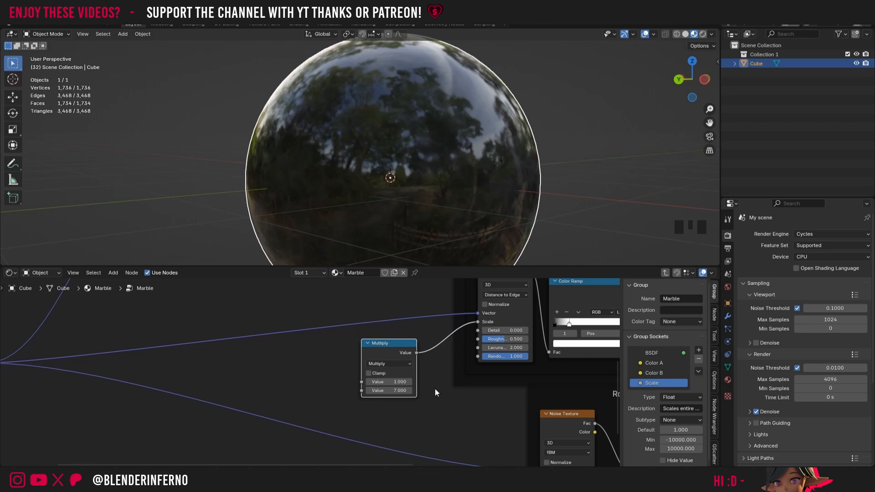
{"action": "scroll", "coordinate": [410, 389], "scroll_direction": "down", "scroll_amount": 3}
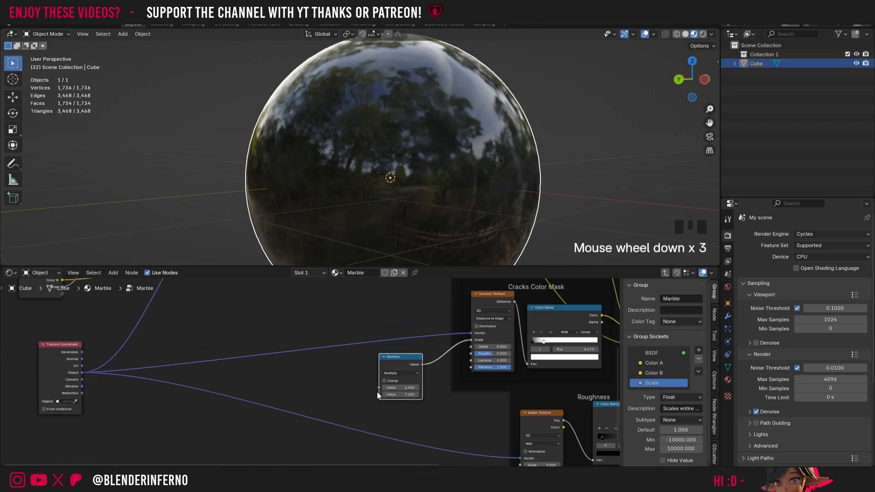
{"action": "left_click_drag", "start_coordinate": [378, 389], "coordinate": [64, 344]}
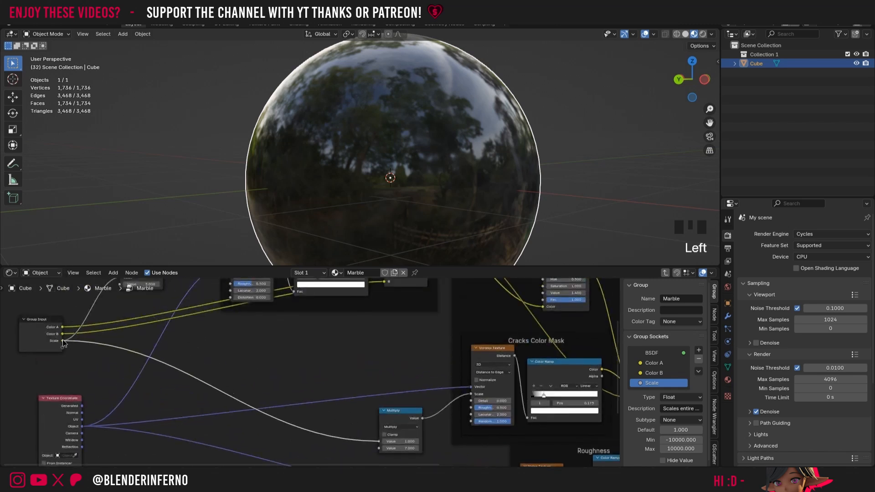
- Return to the parent node tree, try a Scale of 2.1 on the Marble node, and reset it to 1
{"action": "left_click", "coordinate": [664, 272]}
{"action": "scroll", "coordinate": [335, 374], "scroll_direction": "up", "scroll_amount": 3}
{"action": "scroll", "coordinate": [335, 374], "scroll_direction": "up", "scroll_amount": 1}
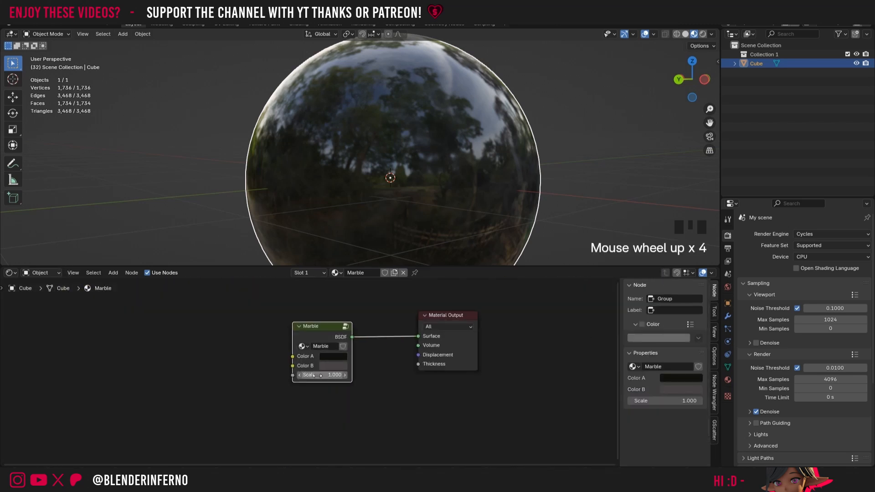
{"action": "scroll", "coordinate": [364, 179], "scroll_direction": "up", "scroll_amount": 2}
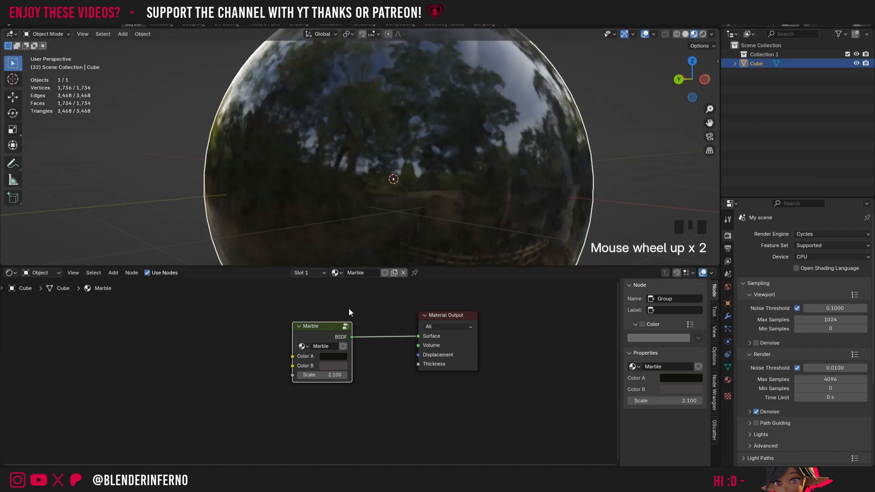
{"action": "left_click", "coordinate": [305, 375]}
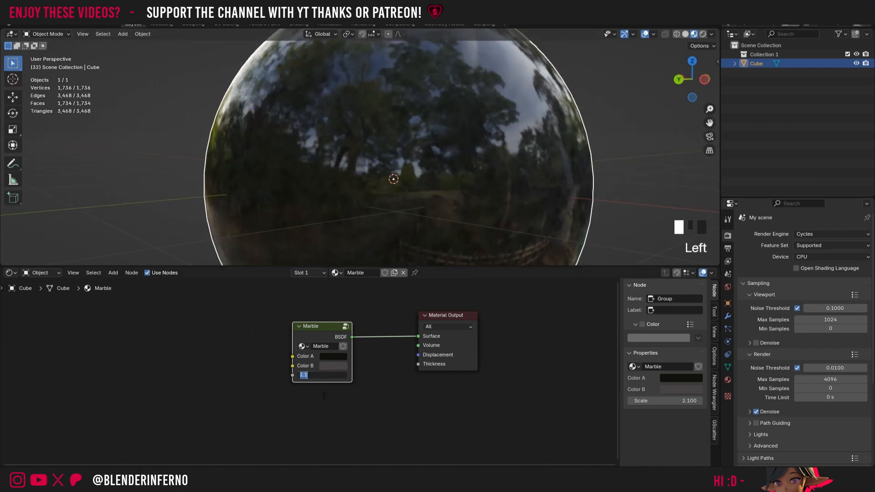
{"action": "type", "text": "1"}
{"action": "key", "text": "Return"}
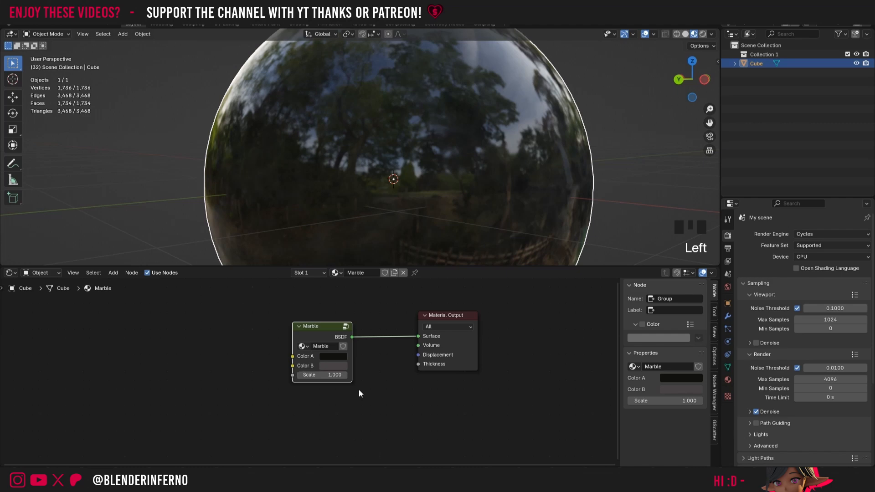
- Reopen the Marble group, move the Roughness frame slightly down, and duplicate a Multiply node beside its Noise Texture with the second value 5
{"action": "left_click", "coordinate": [344, 326]}
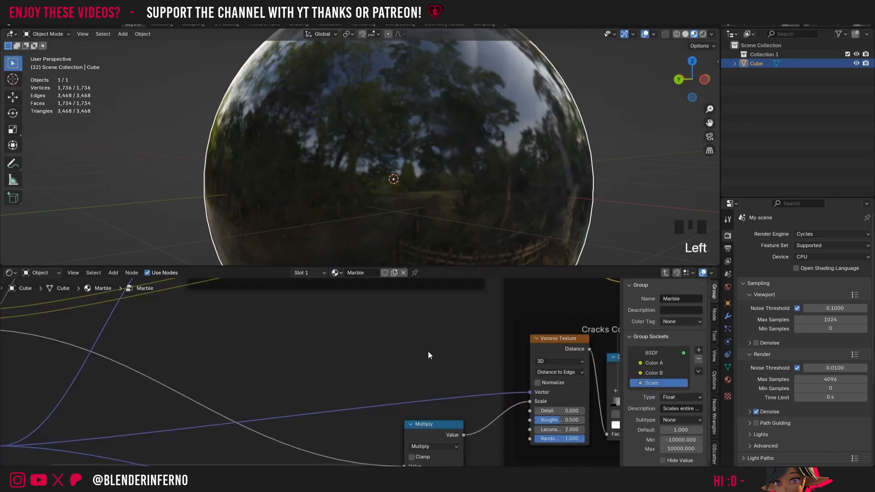
{"action": "middle_click_drag", "start_coordinate": [428, 352], "coordinate": [392, 364]}
{"action": "scroll", "coordinate": [390, 352], "scroll_direction": "up", "scroll_amount": 3}
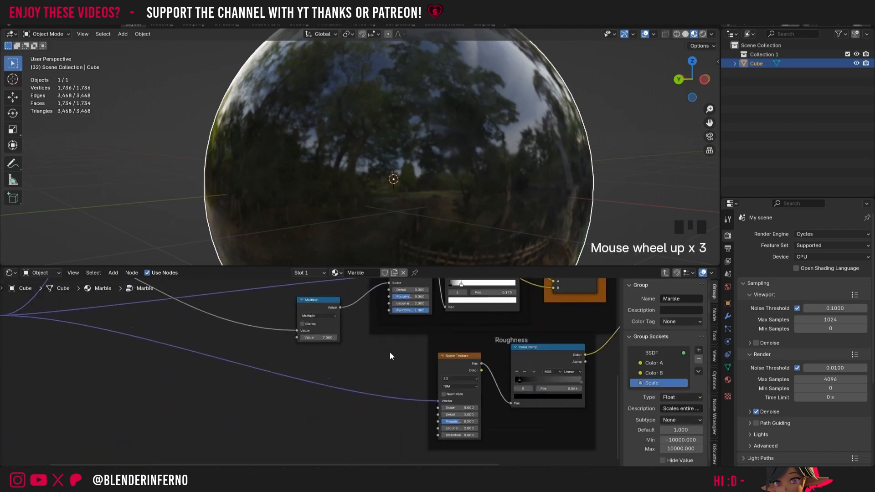
{"action": "left_click_drag", "start_coordinate": [444, 338], "coordinate": [440, 344]}
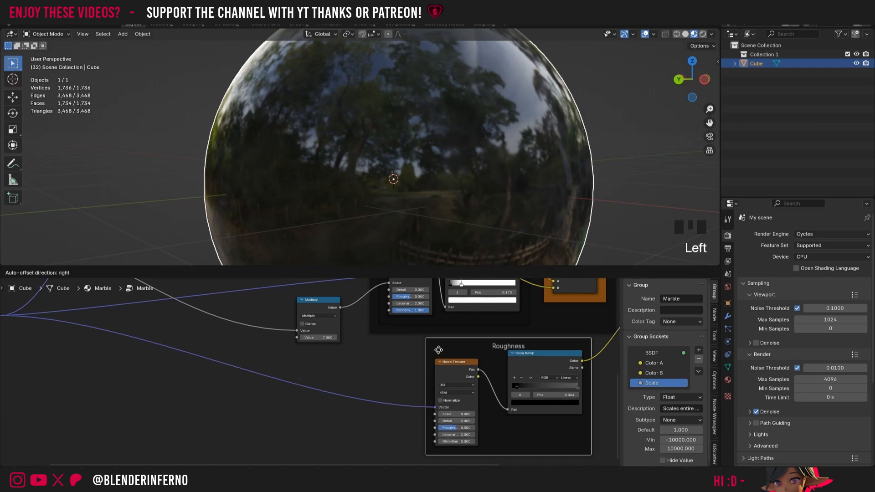
{"action": "left_click", "coordinate": [307, 308]}
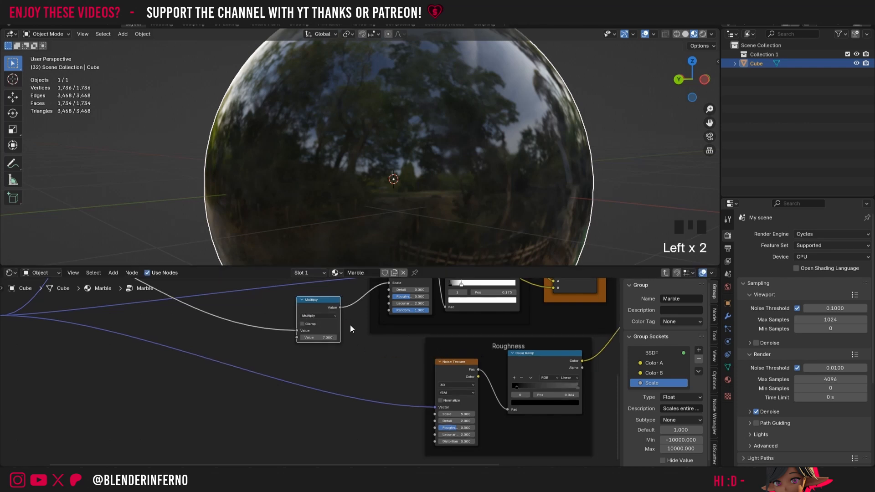
{"action": "key", "text": "shift+d"}
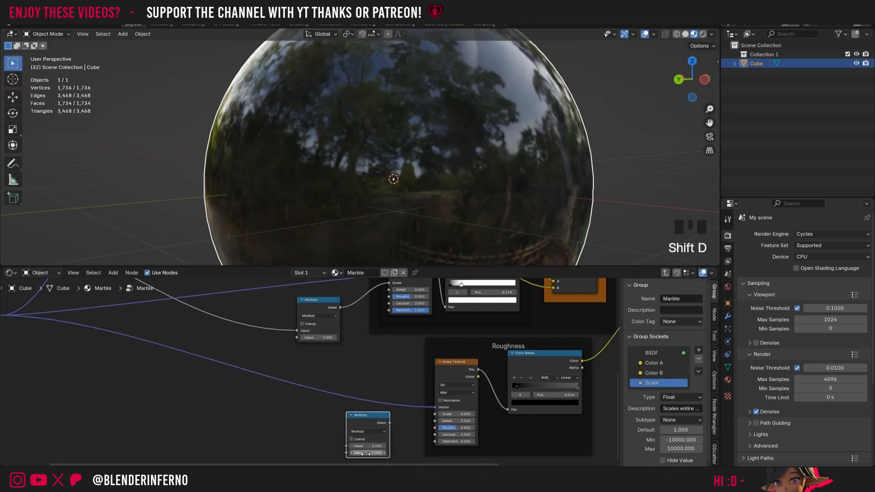
{"action": "left_click", "coordinate": [365, 453]}
{"action": "type", "text": "5"}
{"action": "key", "text": "Return"}
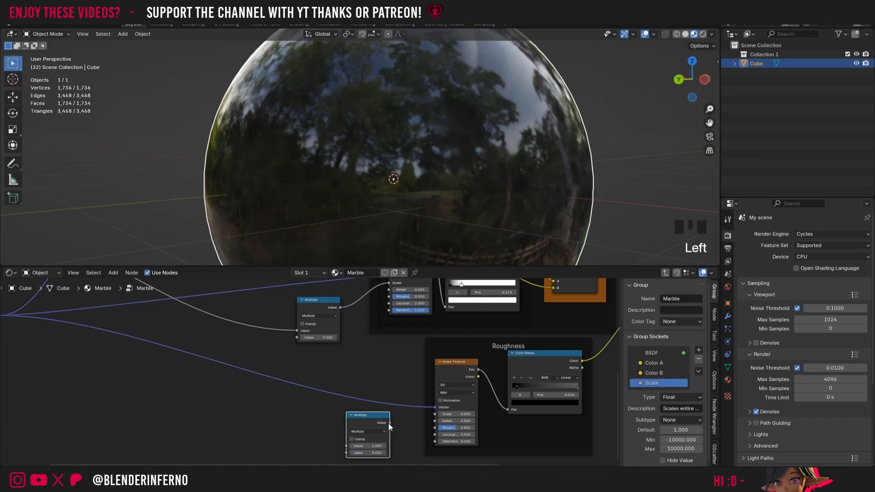
- Connect the new Multiply node's output to the Roughness Noise Texture's Scale and its first value to the Group Input's Scale
{"action": "left_click_drag", "start_coordinate": [389, 423], "coordinate": [435, 415]}
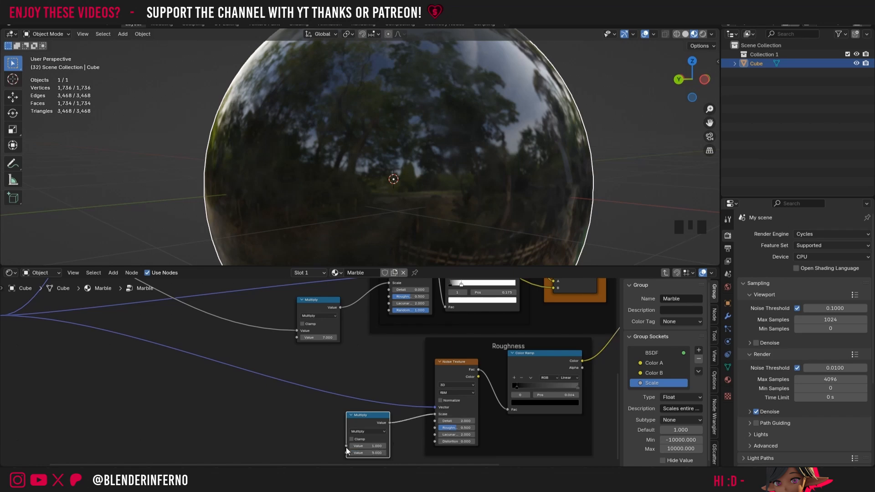
{"action": "left_click_drag", "start_coordinate": [346, 446], "coordinate": [66, 324]}
{"action": "scroll", "coordinate": [205, 319], "scroll_direction": "down", "scroll_amount": 2}
{"action": "middle_click_drag", "start_coordinate": [232, 315], "coordinate": [358, 367]}
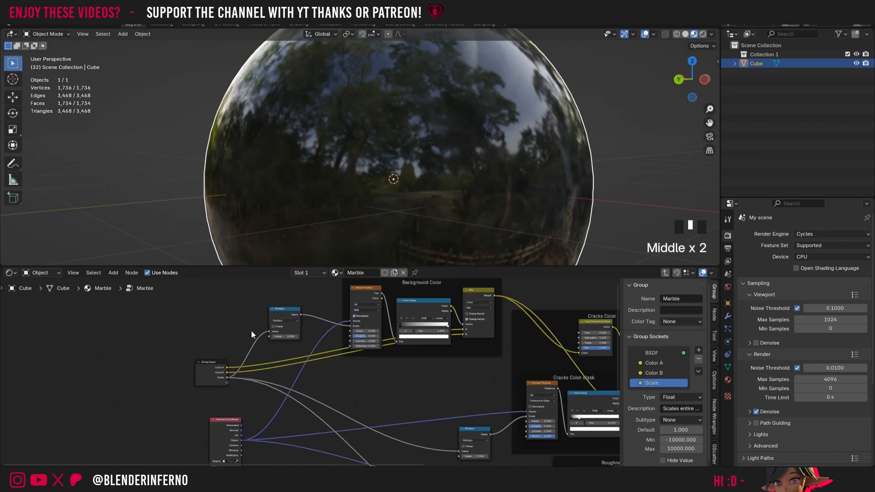
- Expose the background Multiply node's second value as a new Group Input socket and name it "Background color scale"
{"action": "scroll", "coordinate": [251, 330], "scroll_direction": "up", "scroll_amount": 6}
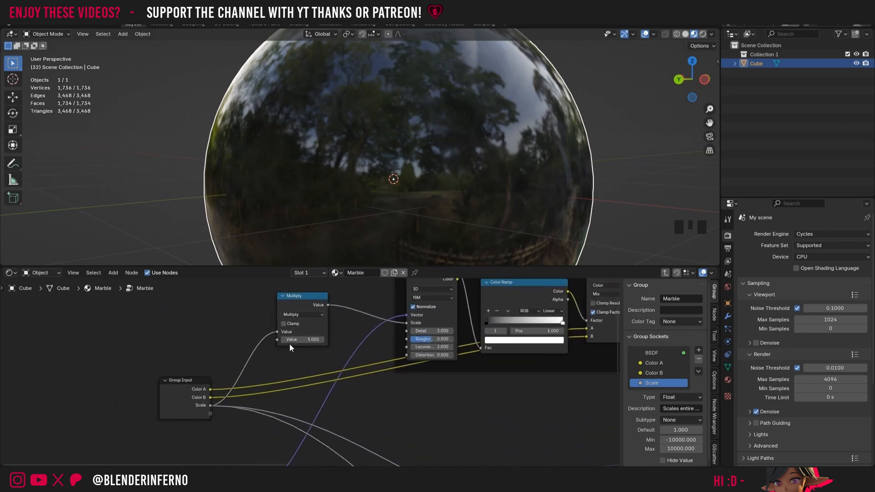
{"action": "left_click_drag", "start_coordinate": [274, 341], "coordinate": [212, 413]}
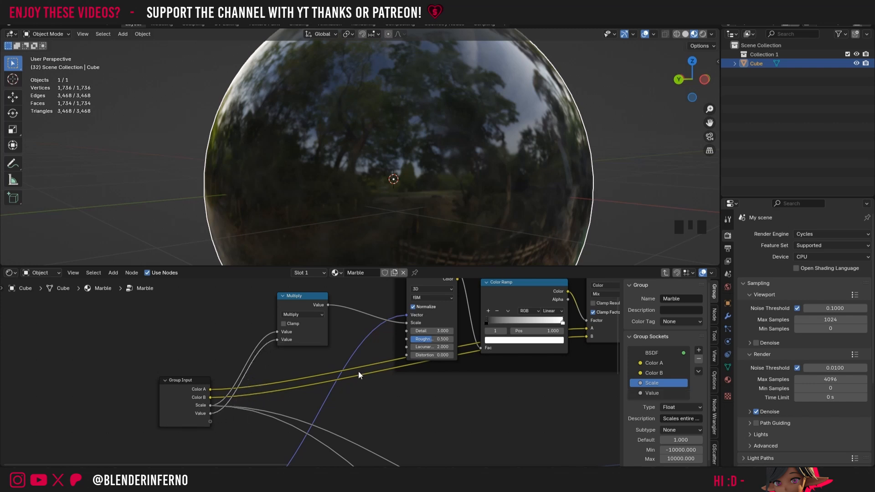
{"action": "middle_click_drag", "start_coordinate": [434, 389], "coordinate": [454, 414]}
{"action": "left_click", "coordinate": [165, 412]}
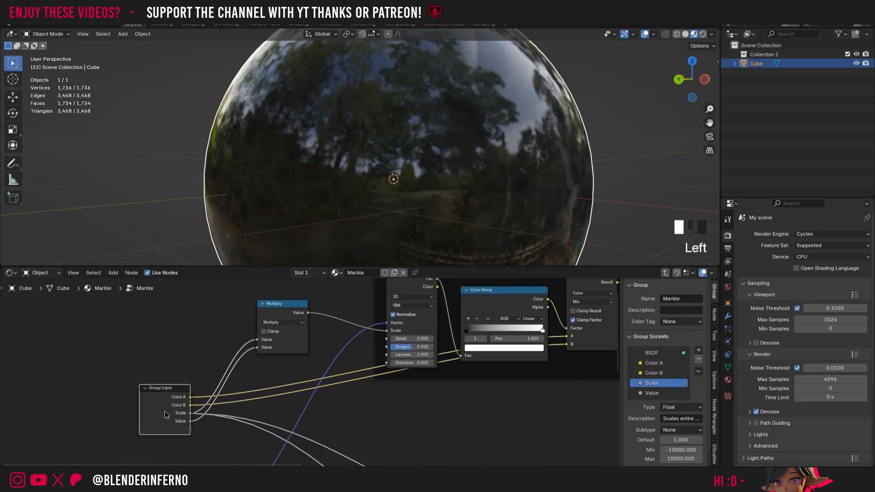
{"action": "left_click", "coordinate": [658, 394]}
{"action": "double_click", "coordinate": [657, 394]}
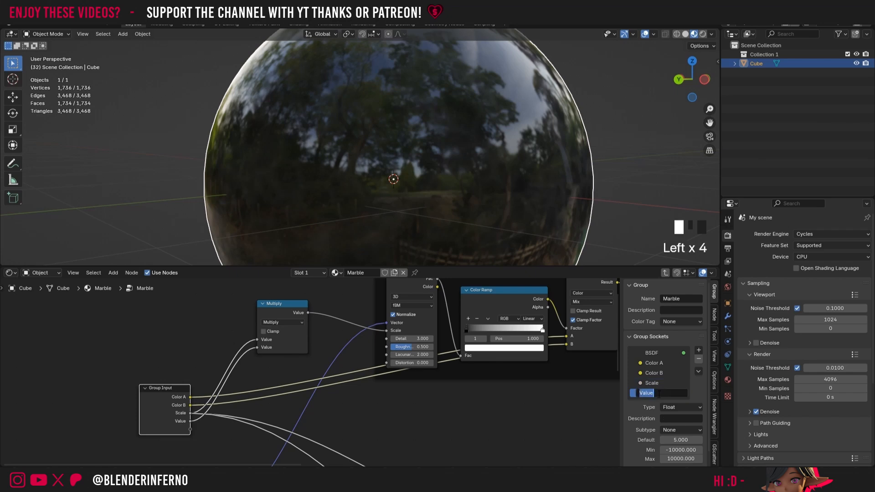
{"action": "type", "text": "Background..."}
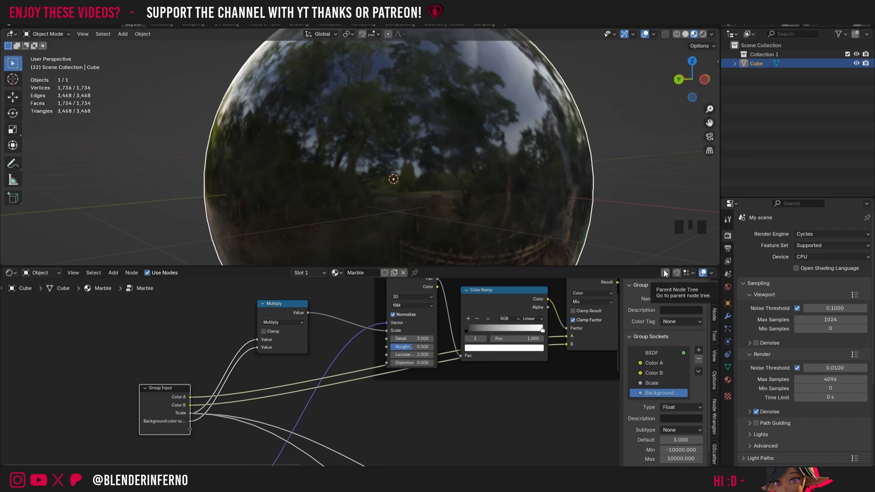
- Return to the parent node tree and widen the Marble node so its full socket names fit
{"action": "left_click", "coordinate": [665, 274]}
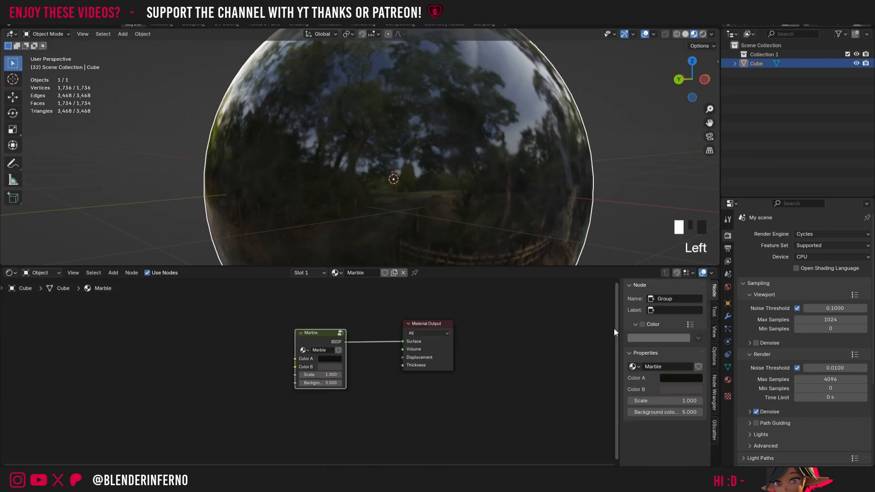
{"action": "scroll", "coordinate": [296, 326], "scroll_direction": "up", "scroll_amount": 4}
{"action": "left_click_drag", "start_coordinate": [296, 326], "coordinate": [204, 326]}
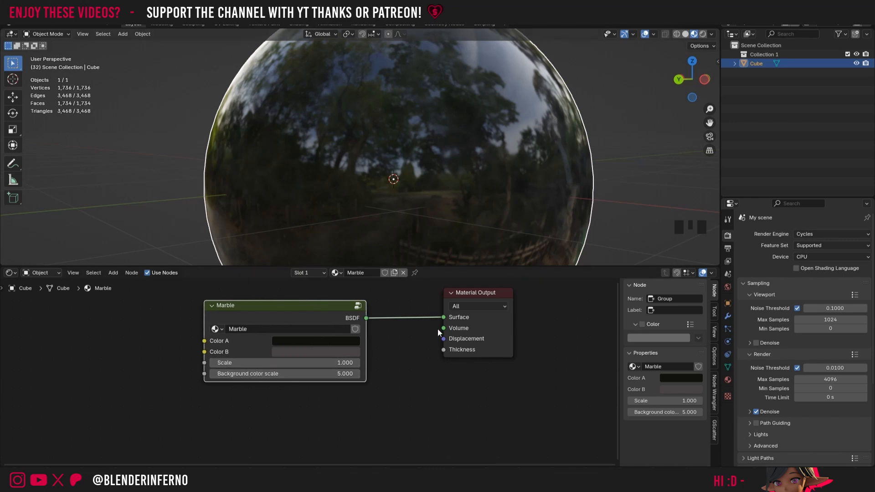
- Reopen the Marble group, expose the cracks Multiply node's second value on the Group Input, and name the socket "Cracks Scale"
{"action": "left_click", "coordinate": [357, 307]}
{"action": "scroll", "coordinate": [517, 444], "scroll_direction": "down", "scroll_amount": 4}
{"action": "middle_click_drag", "start_coordinate": [530, 434], "coordinate": [441, 362]}
{"action": "scroll", "coordinate": [464, 368], "scroll_direction": "down", "scroll_amount": 2}
{"action": "left_click_drag", "start_coordinate": [464, 370], "coordinate": [441, 297]}
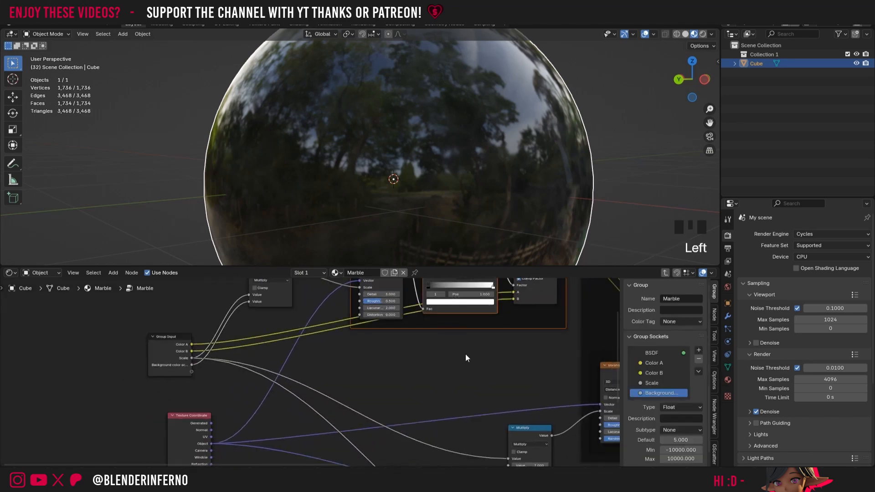
{"action": "middle_click_drag", "start_coordinate": [471, 367], "coordinate": [443, 295]}
{"action": "middle_click_drag", "start_coordinate": [516, 294], "coordinate": [431, 315]}
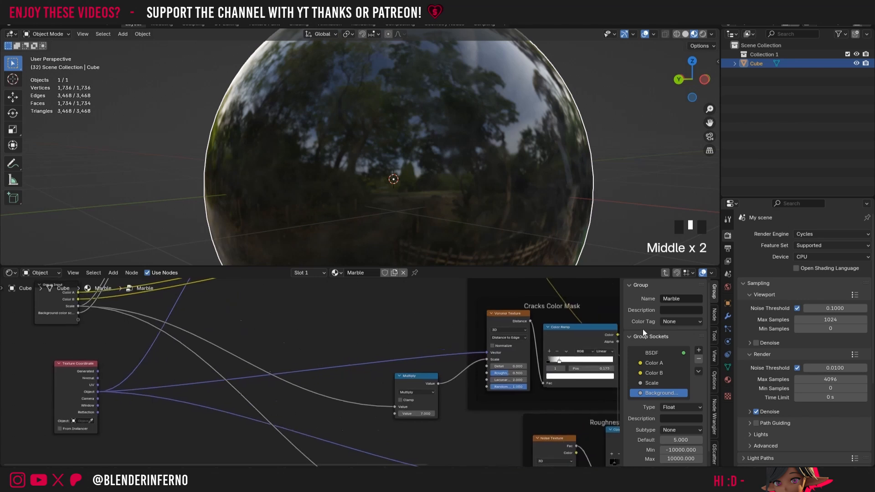
{"action": "left_click_drag", "start_coordinate": [395, 413], "coordinate": [78, 320]}
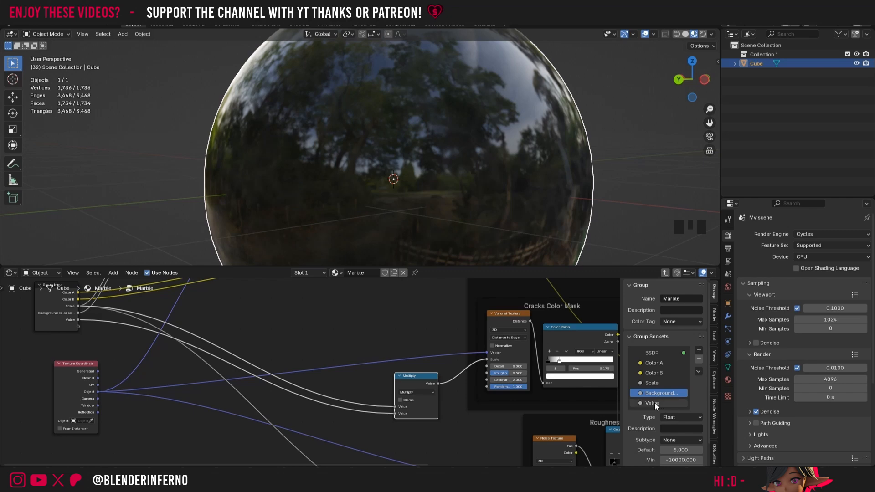
{"action": "double_click", "coordinate": [654, 402]}
{"action": "type", "text": "Cracks Scale"}
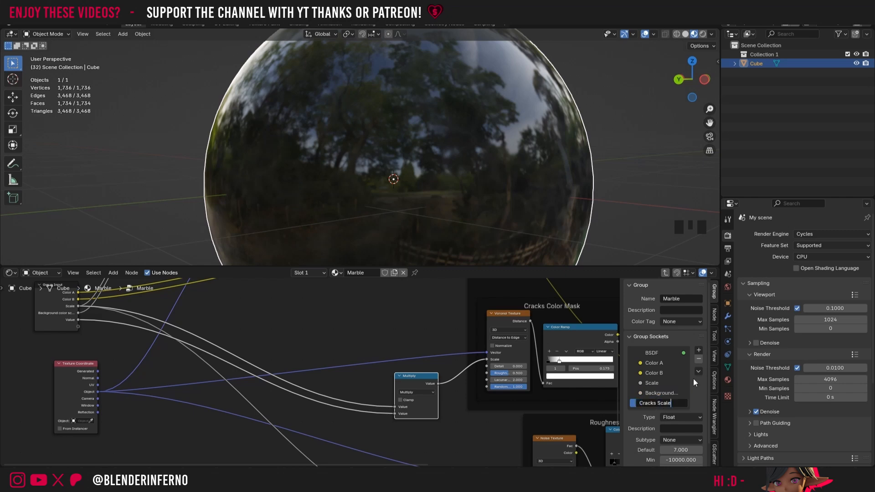
{"action": "key", "text": "Return"}
- Expose the roughness Multiply node's second value as "Roughness Imperfection Scale" and return to the parent node tree
{"action": "middle_click_drag", "start_coordinate": [437, 447], "coordinate": [349, 351]}
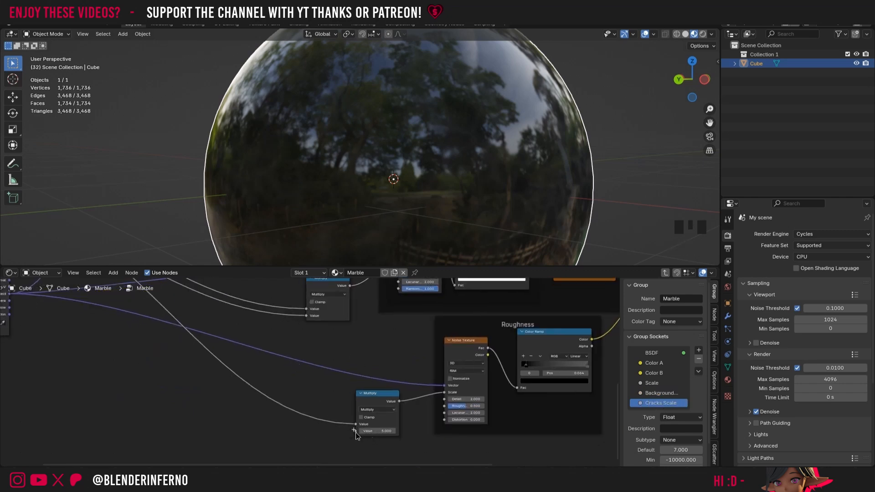
{"action": "left_click_drag", "start_coordinate": [356, 430], "coordinate": [40, 316]}
{"action": "left_click", "coordinate": [658, 415]}
{"action": "double_click", "coordinate": [657, 415]}
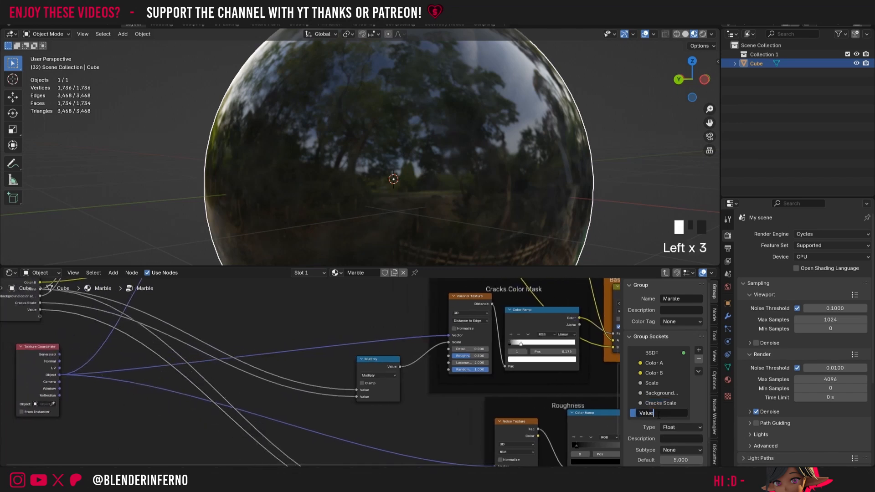
{"action": "left_click", "coordinate": [665, 273]}
{"action": "scroll", "coordinate": [274, 378], "scroll_direction": "up", "scroll_amount": 4}
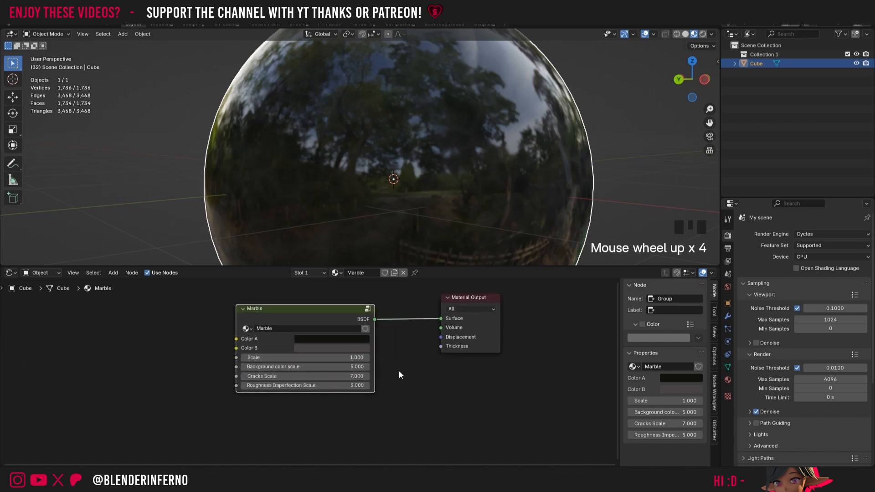
- Reopen the Marble group, duplicate the roughness Multiply node beside the Roughness Color Ramp, and set the copy's operation to Add
{"action": "key", "text": "Tab"}
{"action": "scroll", "coordinate": [450, 383], "scroll_direction": "down", "scroll_amount": 7}
{"action": "middle_click_drag", "start_coordinate": [450, 384], "coordinate": [310, 341]}
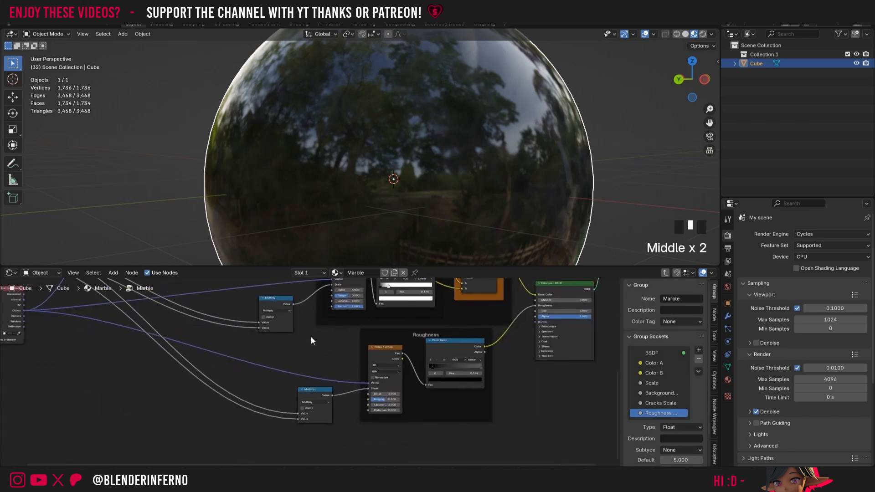
{"action": "left_click", "coordinate": [312, 393]}
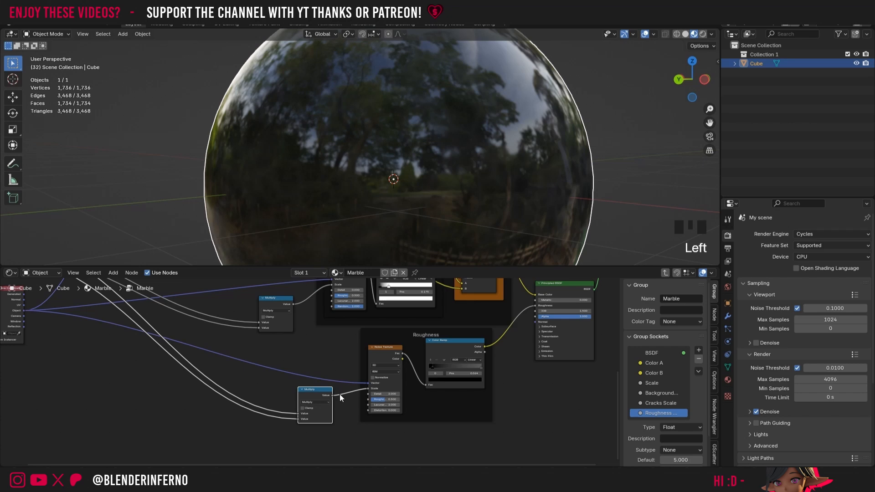
{"action": "key", "text": "shift+d"}
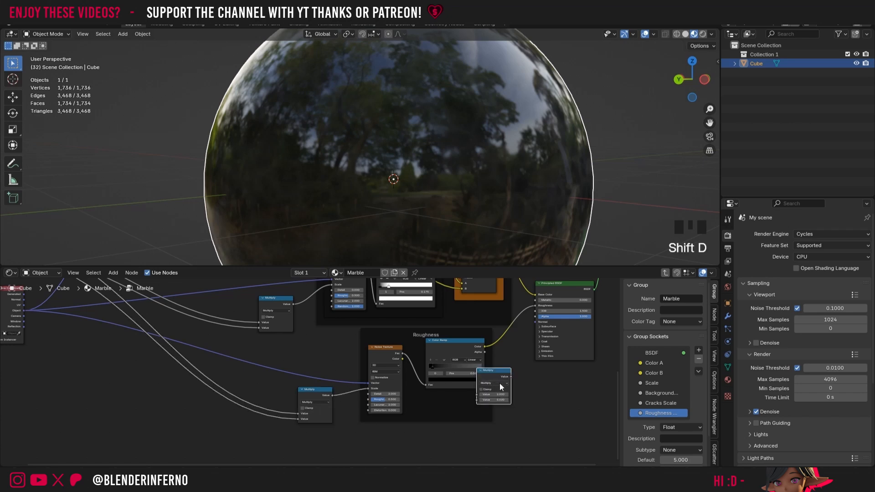
{"action": "left_click", "coordinate": [499, 384]}
{"action": "left_click", "coordinate": [492, 396]}
{"action": "scroll", "coordinate": [520, 385], "scroll_direction": "up", "scroll_amount": 2}
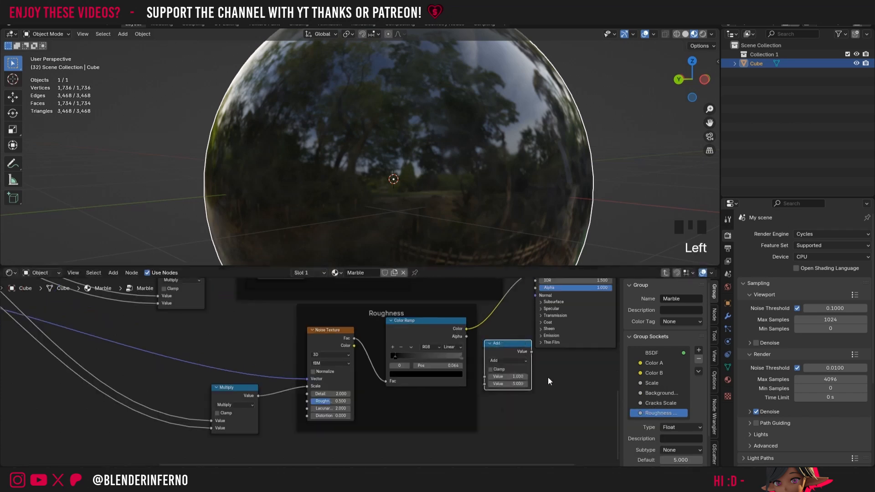
- Link the Roughness Color Ramp's Color output to the Add node's first value and set its second value to 0
{"action": "left_click_drag", "start_coordinate": [477, 355], "coordinate": [485, 376]}
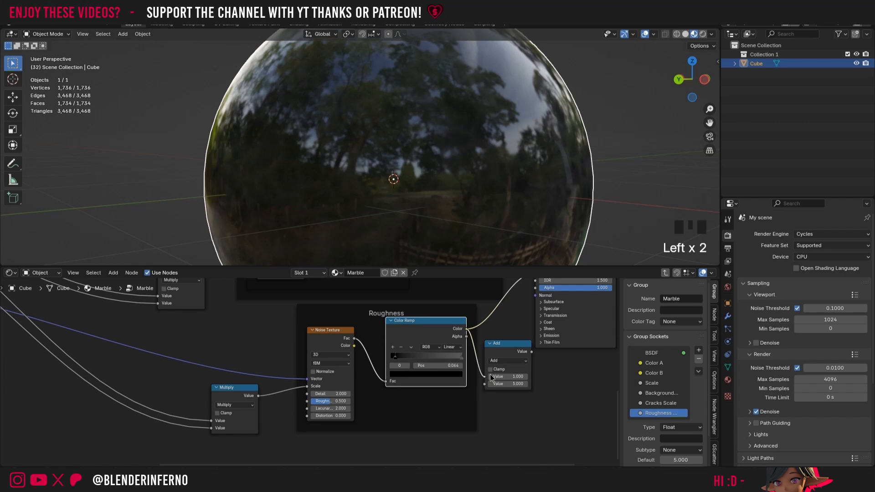
{"action": "left_click", "coordinate": [497, 384]}
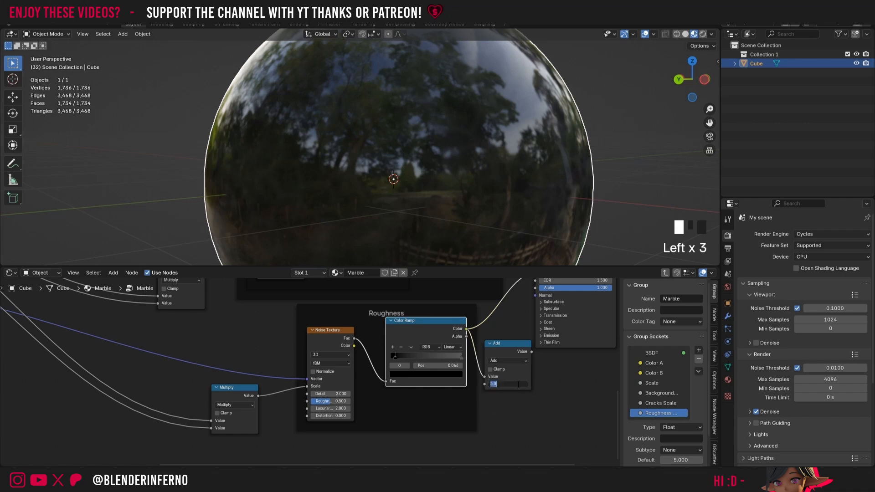
{"action": "type", "text": "0"}
{"action": "key", "text": "Return"}
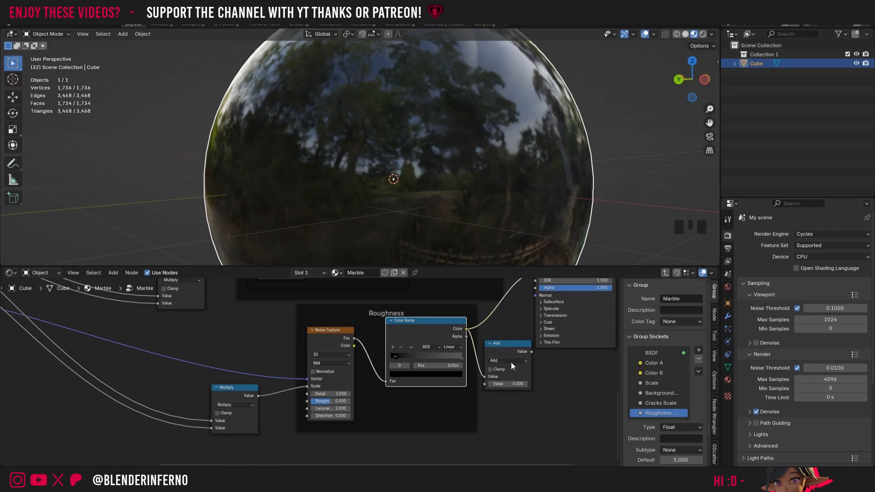
- Connect the Add node's output to the Principled BSDF's Roughness input
{"action": "middle_click_drag", "start_coordinate": [583, 373], "coordinate": [539, 427]}
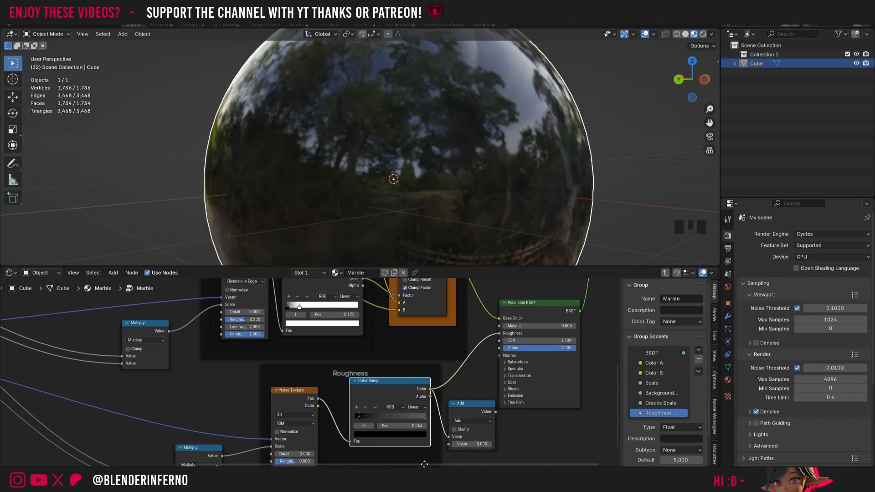
{"action": "left_click", "coordinate": [375, 435]}
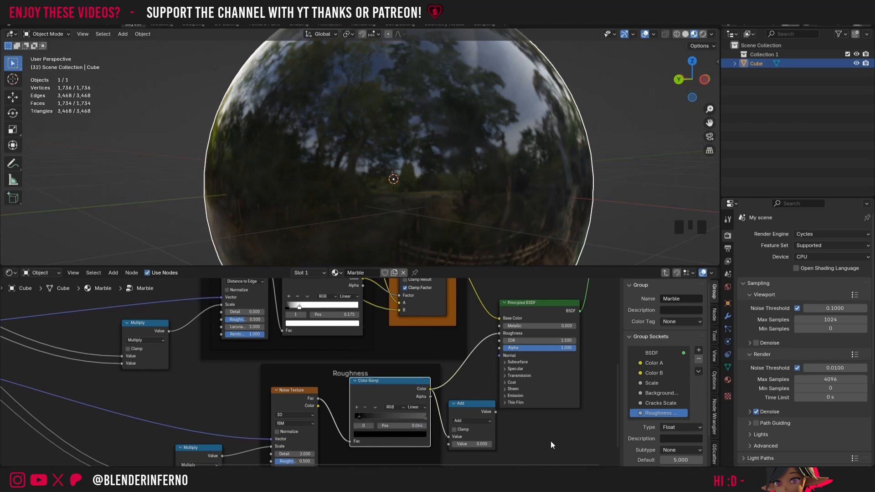
{"action": "left_click", "coordinate": [374, 435]}
{"action": "left_click_drag", "start_coordinate": [496, 412], "coordinate": [500, 337]}
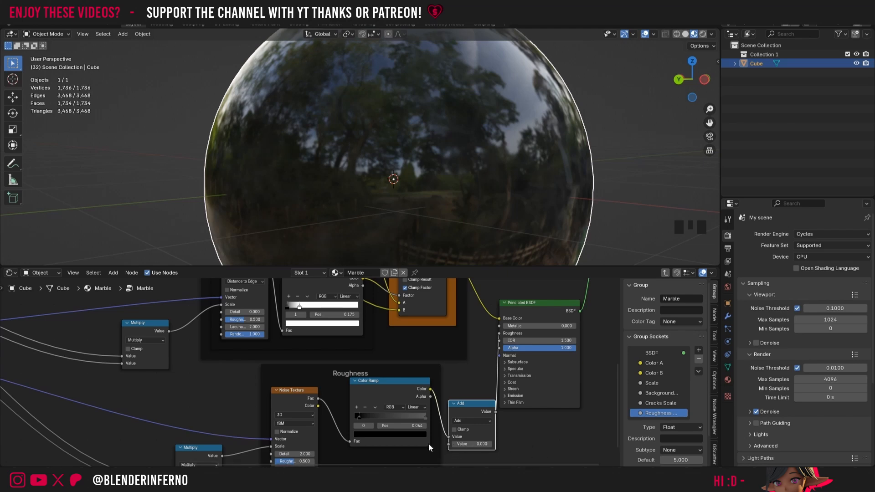
- Expose the Add node's second value as a new Group Input socket and name it "Roughness Strength"
{"action": "left_click_drag", "start_coordinate": [447, 444], "coordinate": [80, 379]}
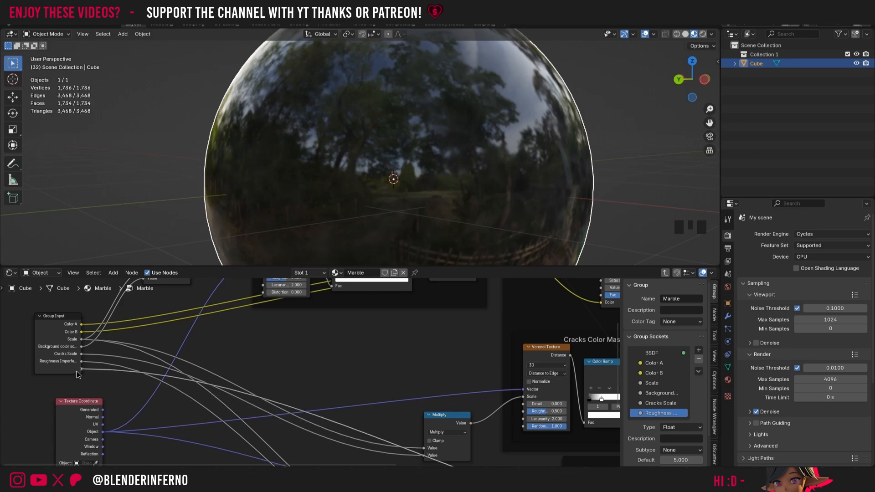
{"action": "double_click", "coordinate": [646, 423]}
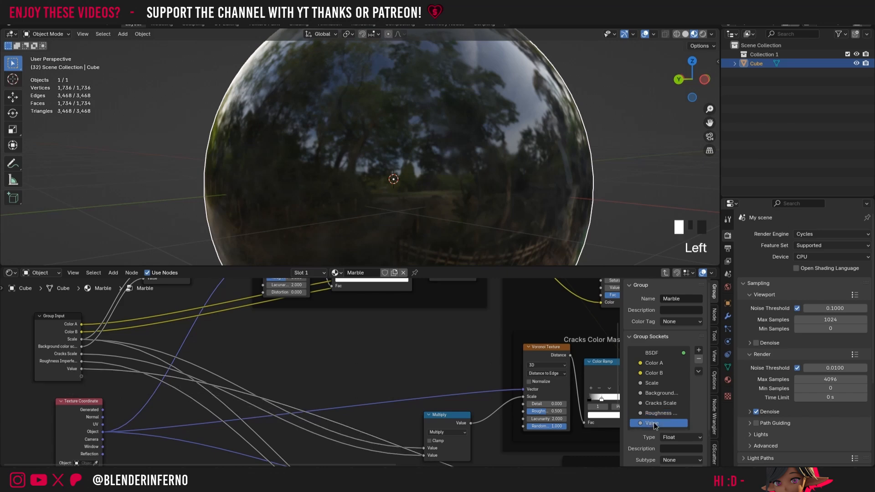
{"action": "type", "text": "Roughness Strength"}
{"action": "key", "text": "Return"}
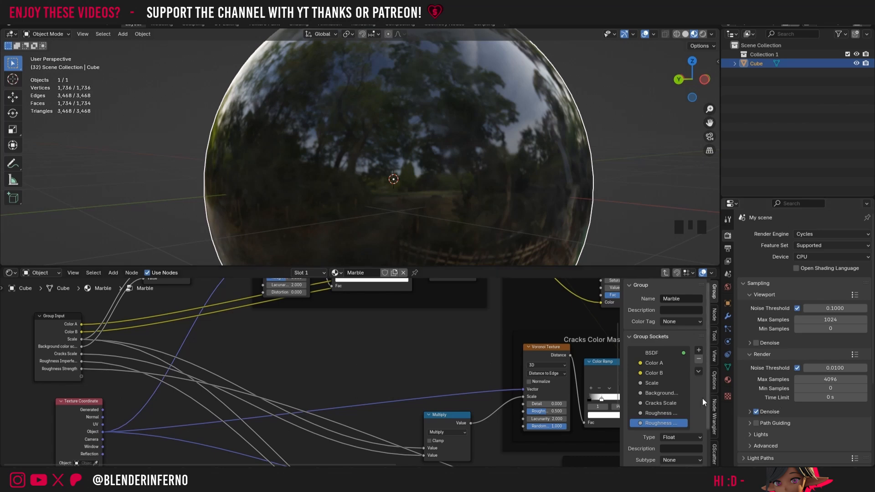
- Set the Roughness Strength socket's minimum to -1 and maximum to 1, and return to the parent node tree
{"action": "scroll", "coordinate": [698, 406], "scroll_direction": "down", "scroll_amount": 3}
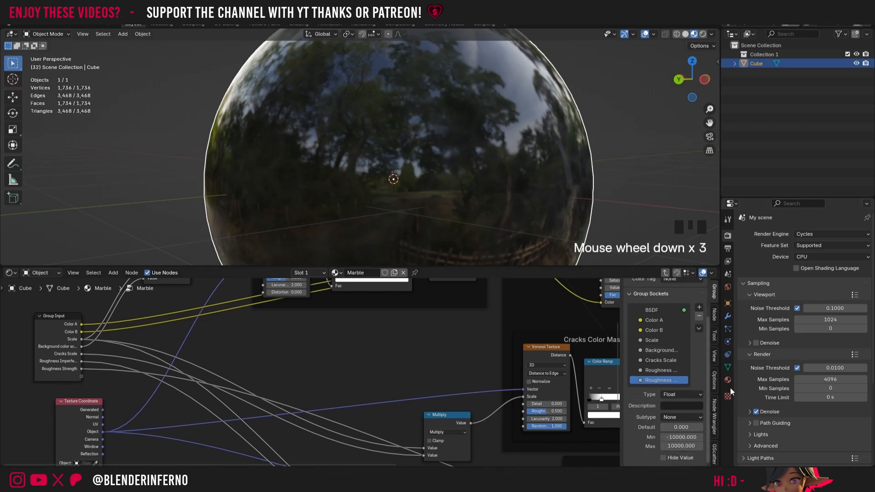
{"action": "left_click", "coordinate": [681, 436]}
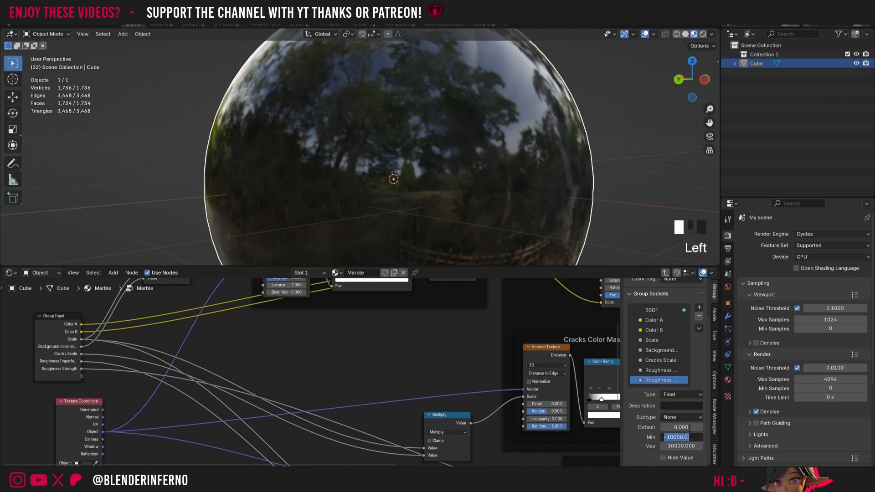
{"action": "type", "text": "-1"}
{"action": "key", "text": "Return"}
{"action": "left_click", "coordinate": [681, 446]}
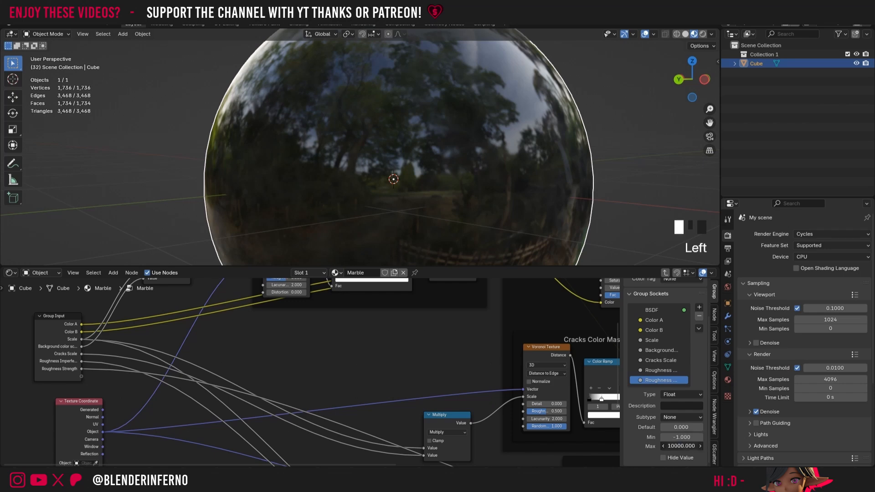
{"action": "type", "text": "1"}
{"action": "key", "text": "Return"}
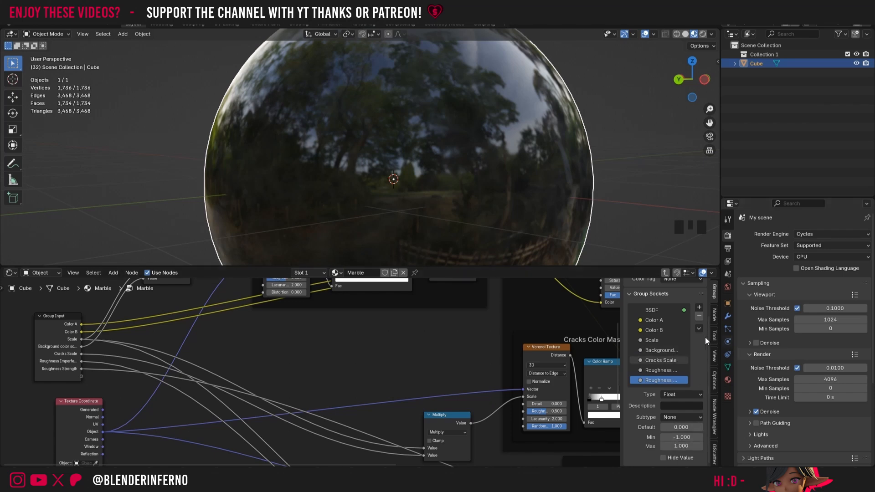
{"action": "left_click", "coordinate": [665, 272]}
{"action": "scroll", "coordinate": [362, 387], "scroll_direction": "up", "scroll_amount": 6}
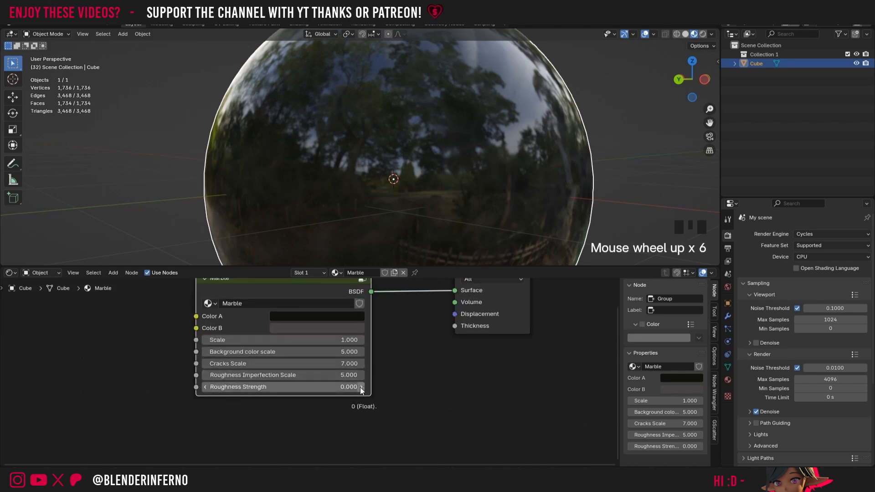
- Try a Roughness Strength of 0.2 on the Marble node and reset it to 0
{"action": "left_click", "coordinate": [361, 387]}
{"action": "left_click", "coordinate": [361, 386]}
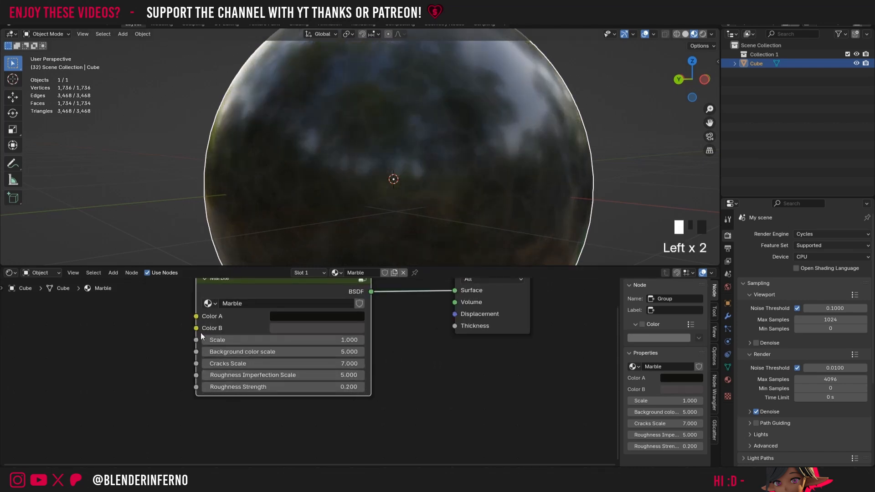
{"action": "left_click", "coordinate": [205, 387]}
{"action": "left_click", "coordinate": [204, 387]}
{"action": "left_click", "coordinate": [205, 387]}
{"action": "left_click", "coordinate": [205, 387]}
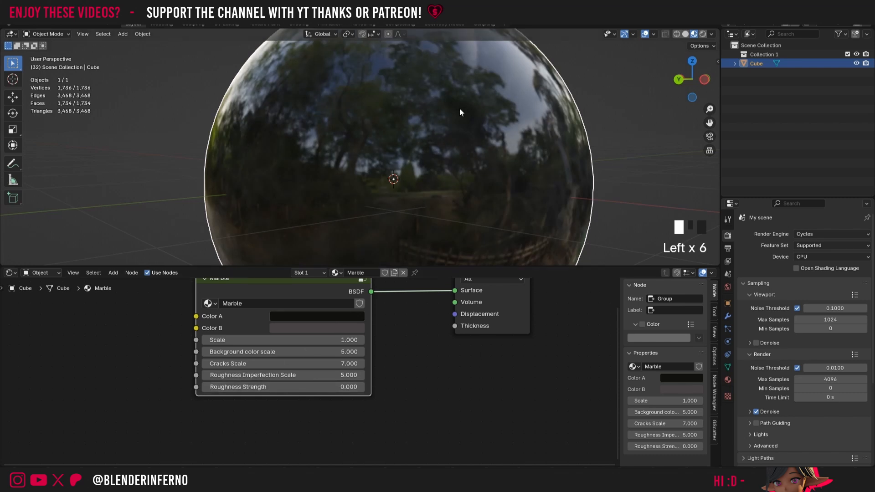
{"action": "left_click_drag", "start_coordinate": [616, 369], "coordinate": [610, 337]}
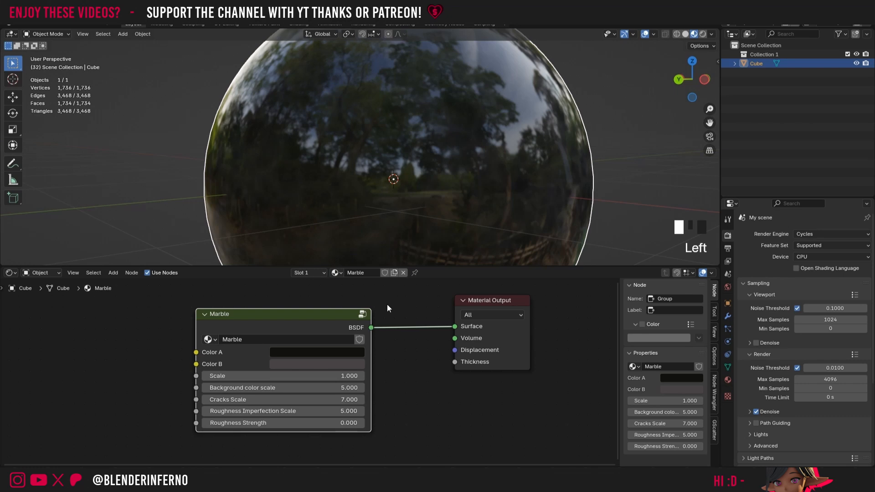
- Open the Marble node group and move the Texture Coordinate node aside to make room for a new node
{"action": "left_click", "coordinate": [362, 314]}
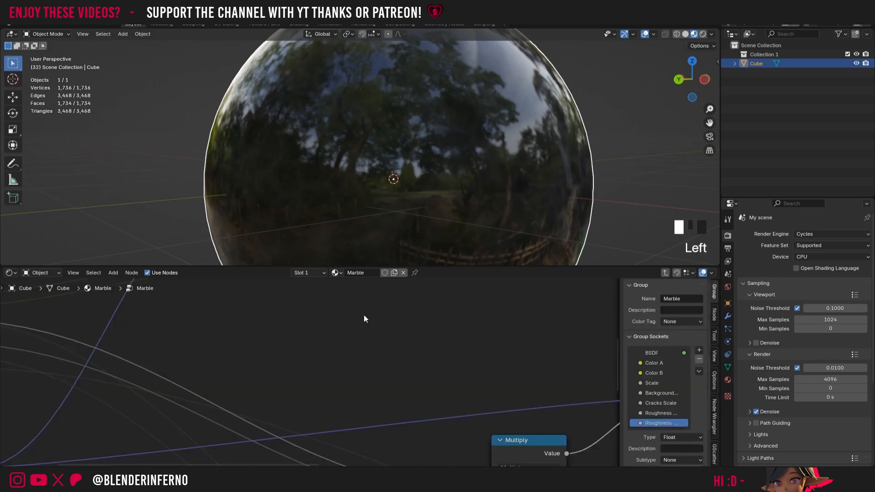
{"action": "scroll", "coordinate": [400, 344], "scroll_direction": "down", "scroll_amount": 6}
{"action": "middle_click_drag", "start_coordinate": [368, 349], "coordinate": [560, 342]}
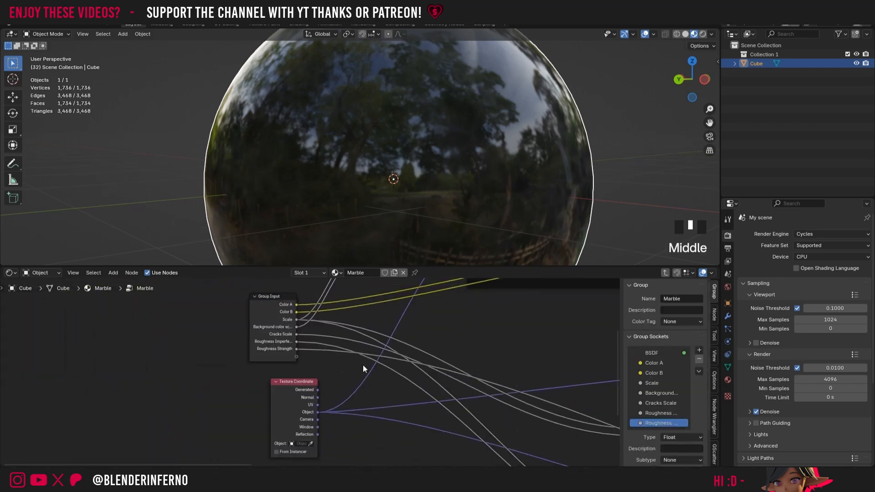
{"action": "left_click_drag", "start_coordinate": [313, 412], "coordinate": [276, 409]}
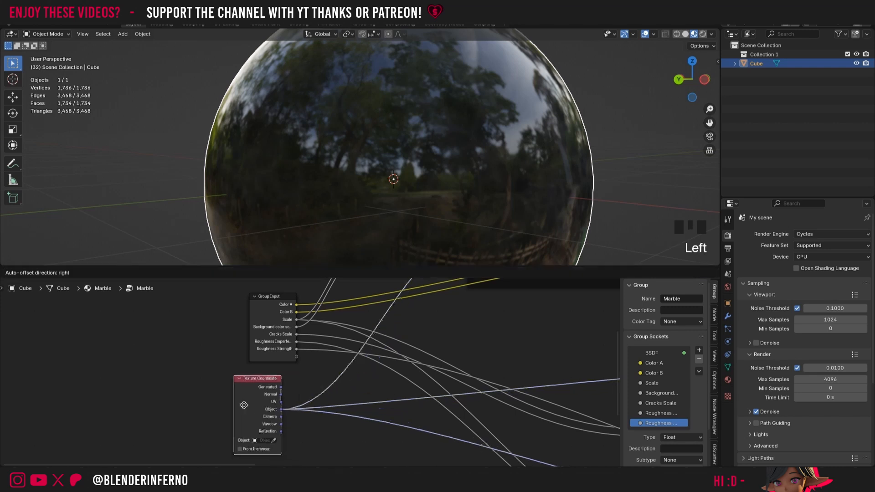
{"action": "scroll", "coordinate": [284, 416], "scroll_direction": "up", "scroll_amount": 3}
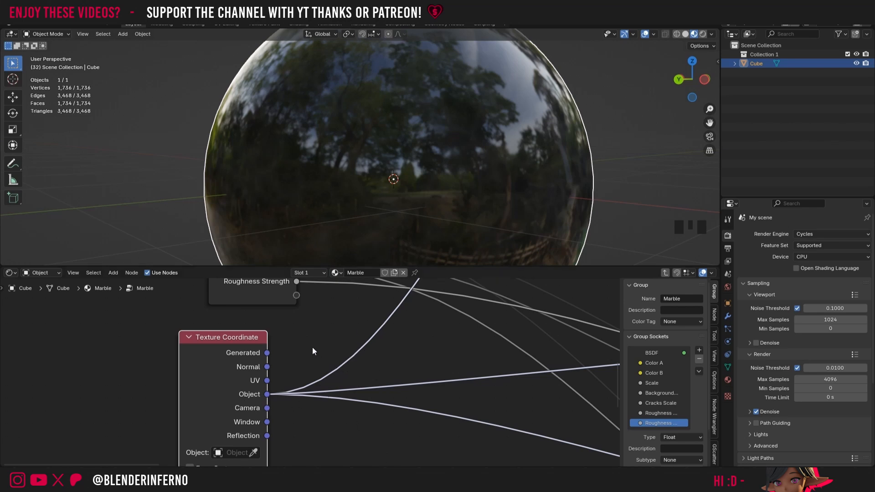
{"action": "scroll", "coordinate": [312, 347], "scroll_direction": "down", "scroll_amount": 6}
{"action": "middle_click_drag", "start_coordinate": [354, 395], "coordinate": [322, 382]}
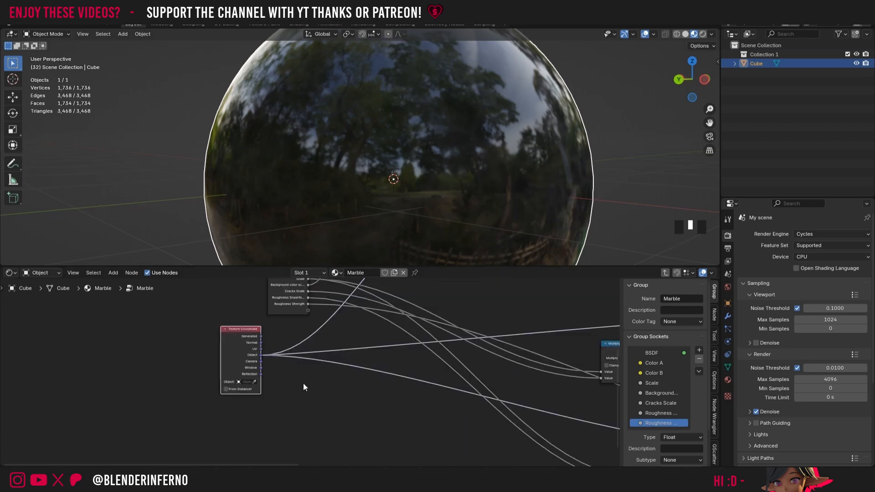
- Add a Mix Color node and connect the Texture Coordinate's Object output to A and its UV output to B
{"action": "key", "text": "shift+a"}
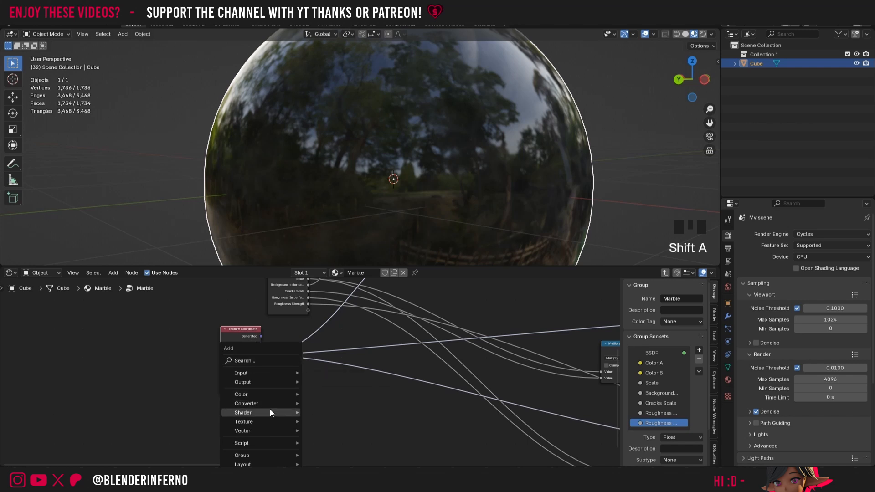
{"action": "mouse_move", "coordinate": [298, 398]}
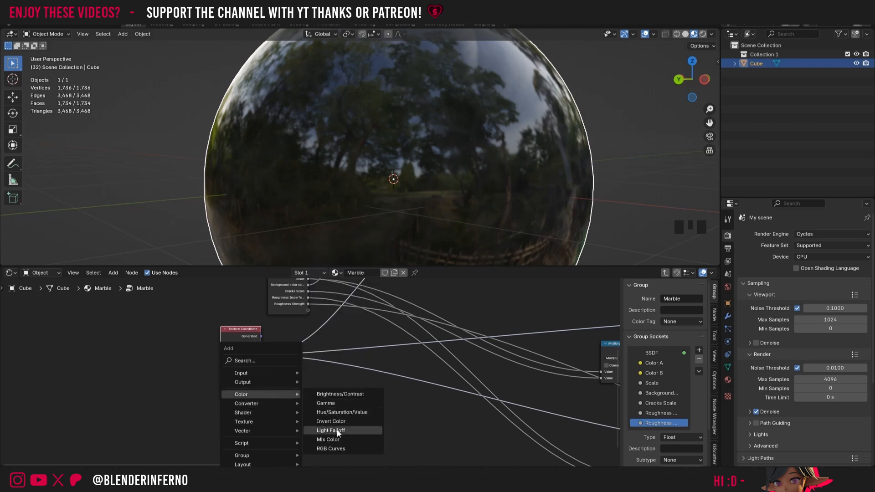
{"action": "left_click", "coordinate": [329, 439]}
{"action": "scroll", "coordinate": [278, 360], "scroll_direction": "up", "scroll_amount": 2}
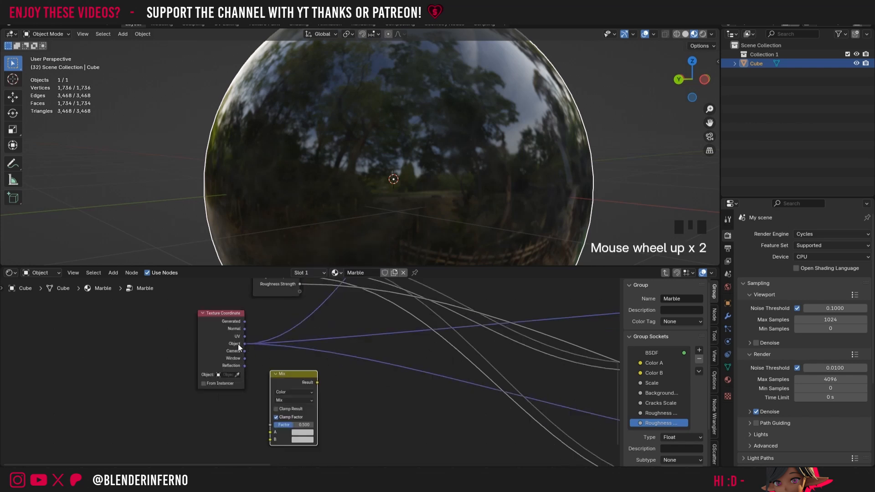
{"action": "left_click_drag", "start_coordinate": [245, 342], "coordinate": [270, 431]}
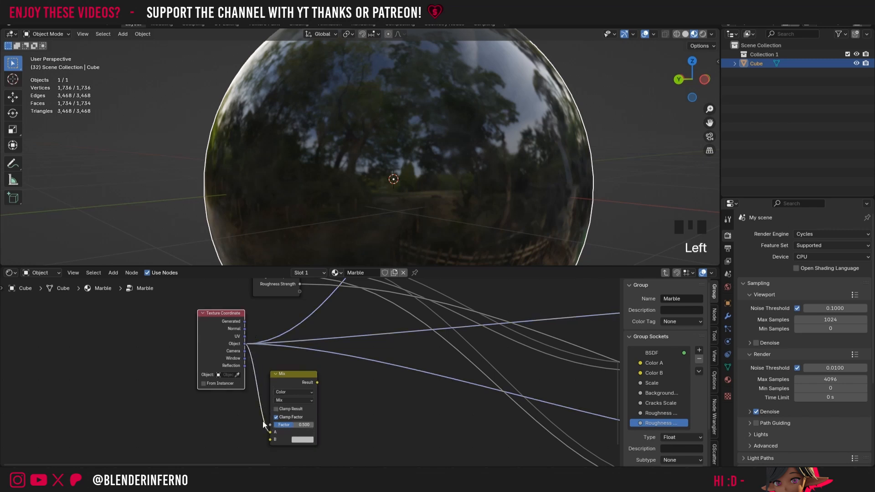
{"action": "left_click_drag", "start_coordinate": [244, 343], "coordinate": [274, 425]}
- Connect the Mix node's Result to the Vector input of the background color texture
{"action": "scroll", "coordinate": [328, 385], "scroll_direction": "down", "scroll_amount": 3}
{"action": "middle_click_drag", "start_coordinate": [328, 385], "coordinate": [263, 427]}
{"action": "left_click_drag", "start_coordinate": [255, 425], "coordinate": [382, 297]}
{"action": "middle_click_drag", "start_coordinate": [223, 457], "coordinate": [270, 402]}
{"action": "middle_click_drag", "start_coordinate": [334, 430], "coordinate": [366, 385]}
{"action": "scroll", "coordinate": [282, 386], "scroll_direction": "up", "scroll_amount": 4}
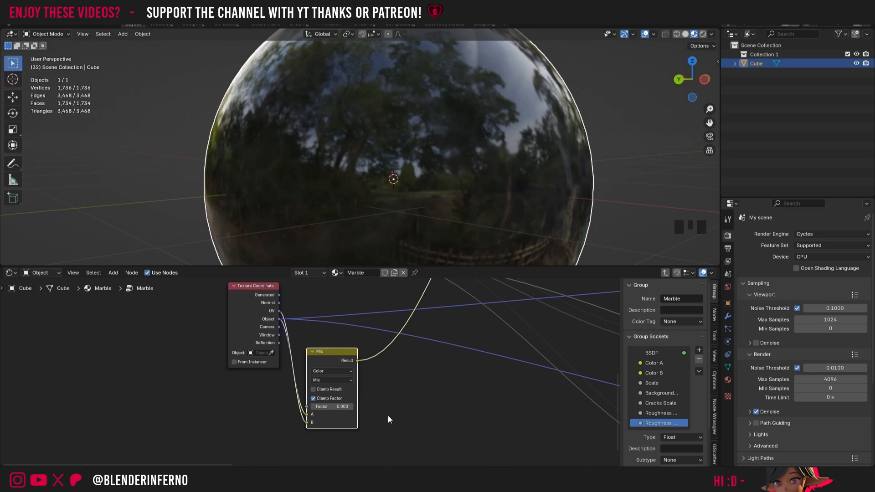
- Connect the Mix node's Result to the Vector inputs of the cracks Voronoi Texture and the roughness Noise Texture
{"action": "middle_click_drag", "start_coordinate": [390, 358], "coordinate": [343, 403]}
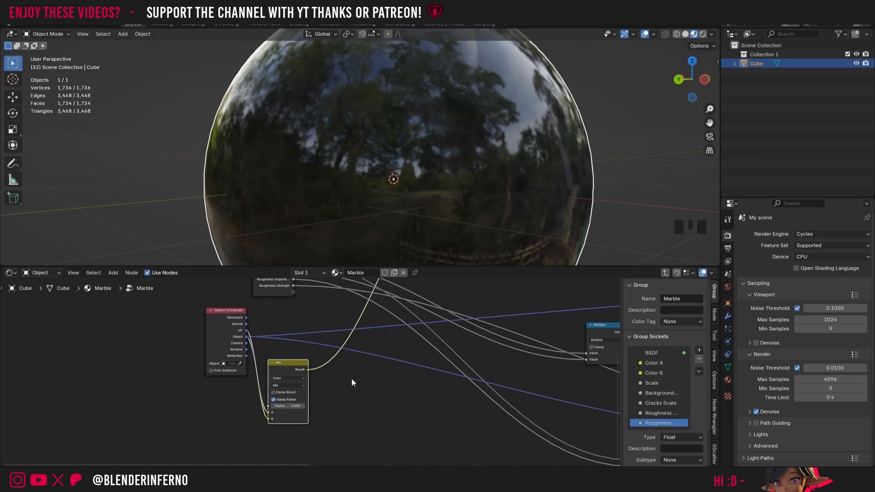
{"action": "middle_click_drag", "start_coordinate": [376, 378], "coordinate": [324, 379]}
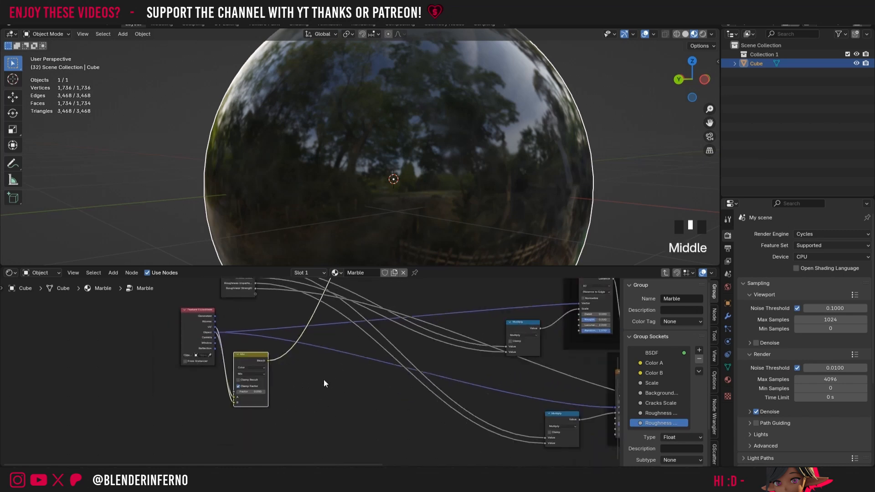
{"action": "left_click", "coordinate": [263, 360]}
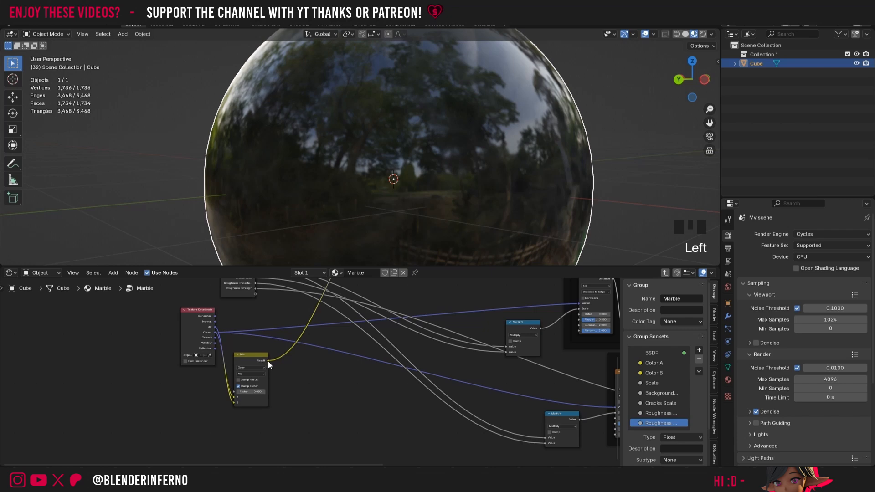
{"action": "middle_click_drag", "start_coordinate": [405, 369], "coordinate": [322, 388]}
{"action": "left_click_drag", "start_coordinate": [185, 379], "coordinate": [532, 424]}
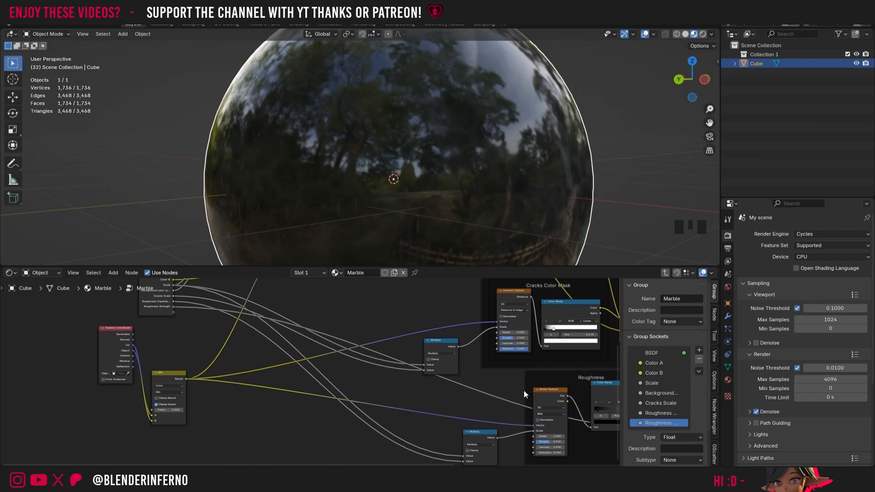
- Try a Mix factor of 1 and reset it to 0
{"action": "middle_click_drag", "start_coordinate": [283, 365], "coordinate": [319, 406]}
{"action": "scroll", "coordinate": [231, 456], "scroll_direction": "up", "scroll_amount": 5}
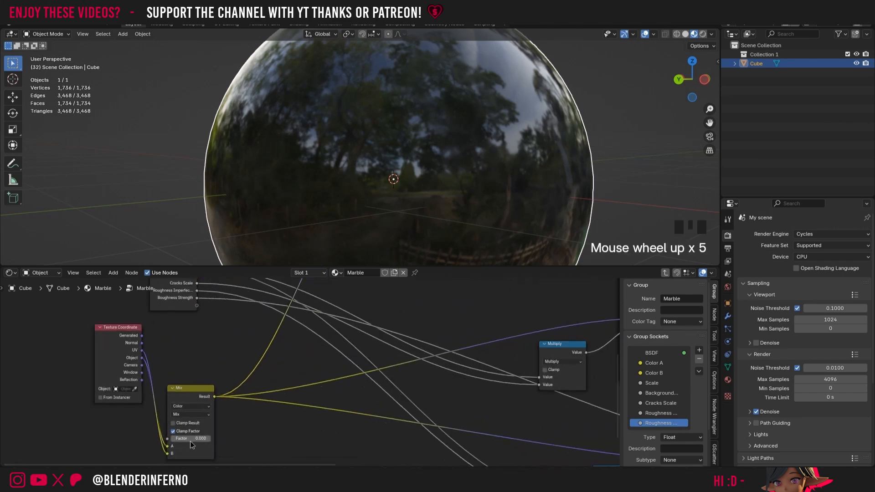
{"action": "left_click_drag", "start_coordinate": [190, 439], "coordinate": [378, 165]}
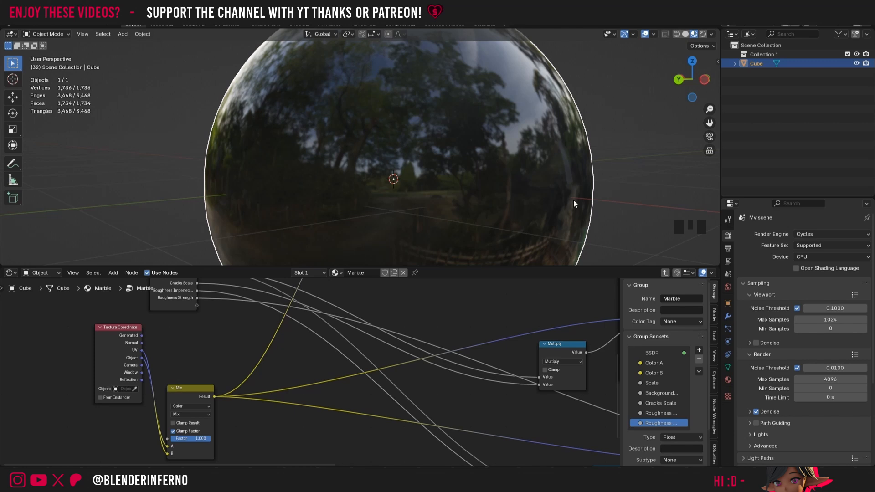
{"action": "left_click", "coordinate": [184, 438]}
{"action": "type", "text": "0"}
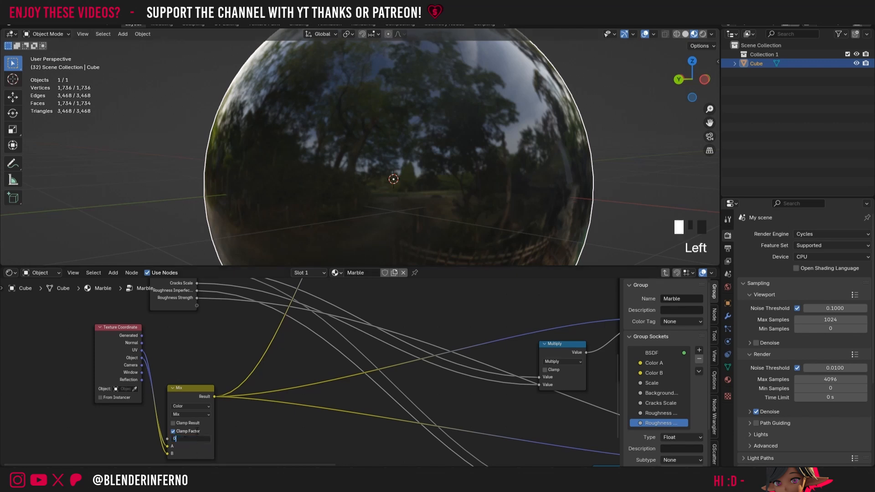
- Spread the Group Input and Mix nodes apart and expose the Mix node's Factor as a new Group Input socket
{"action": "scroll", "coordinate": [188, 312], "scroll_direction": "down", "scroll_amount": 3}
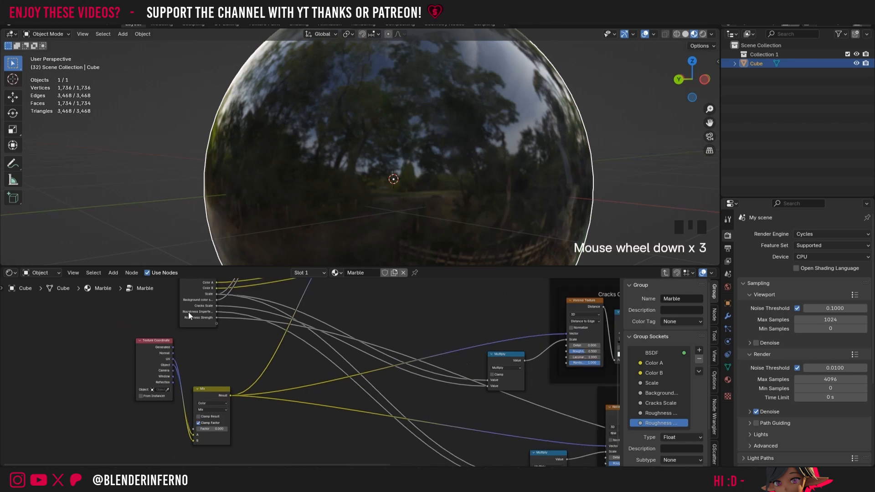
{"action": "left_click_drag", "start_coordinate": [195, 324], "coordinate": [173, 323]}
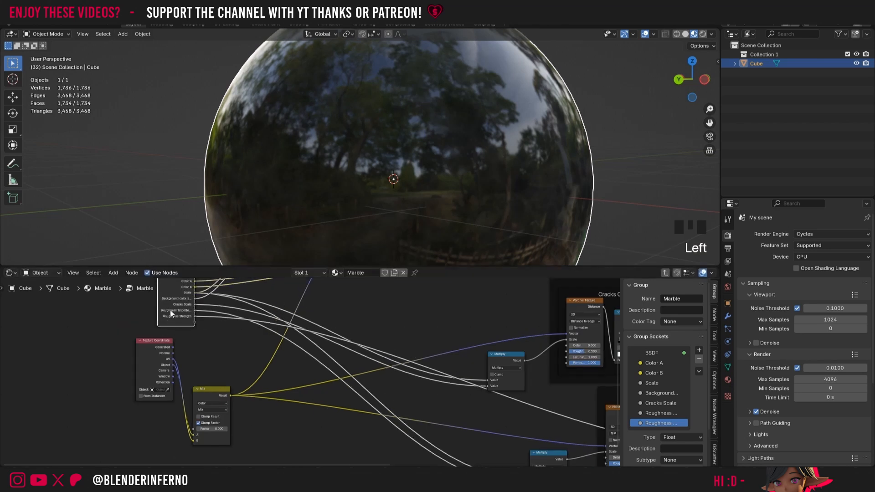
{"action": "left_click_drag", "start_coordinate": [212, 389], "coordinate": [264, 361]}
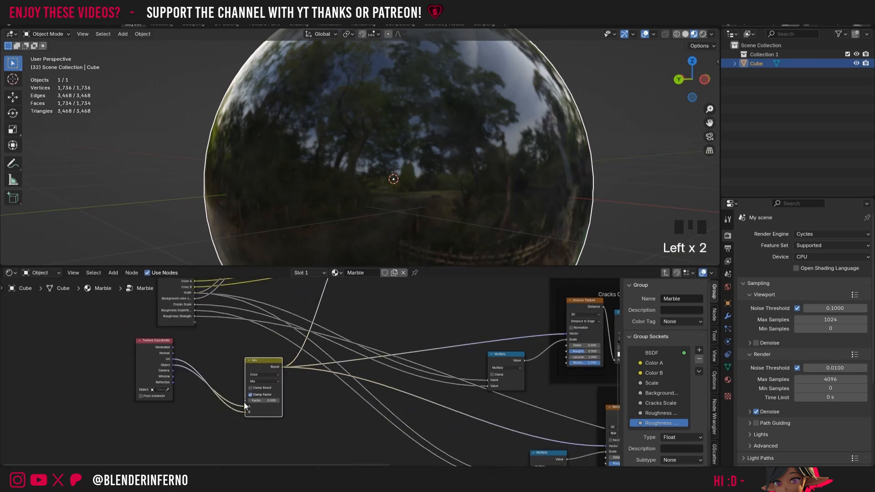
{"action": "left_click_drag", "start_coordinate": [245, 405], "coordinate": [193, 323]}
- Change the Factor socket's type to Integer, with a minimum of 0 and a maximum of 1
{"action": "scroll", "coordinate": [683, 318], "scroll_direction": "down", "scroll_amount": 3}
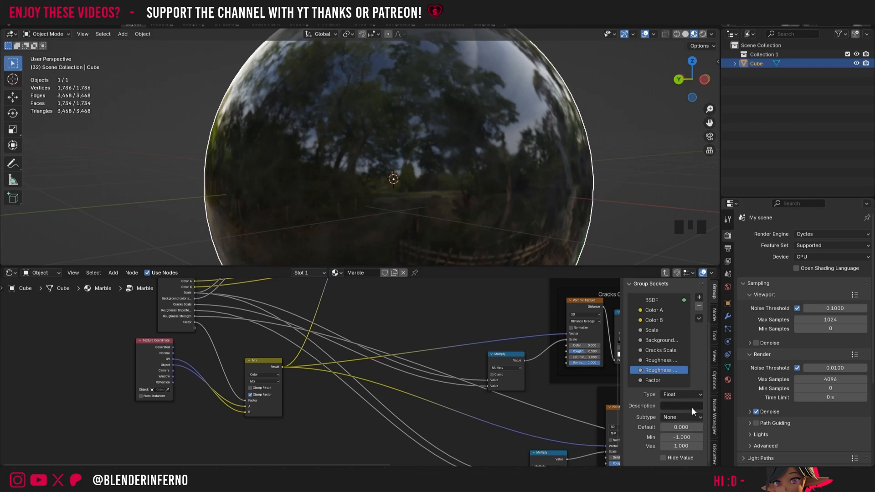
{"action": "left_click", "coordinate": [678, 381]}
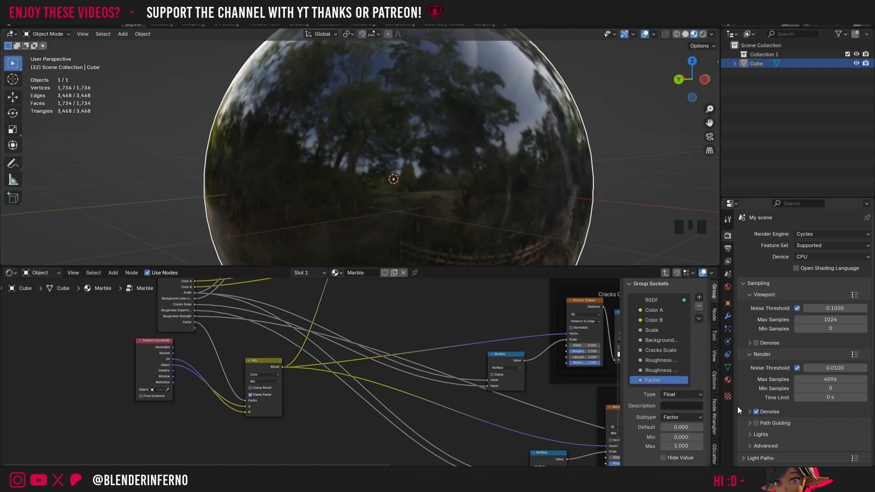
{"action": "left_click", "coordinate": [685, 394]}
{"action": "left_click", "coordinate": [677, 425]}
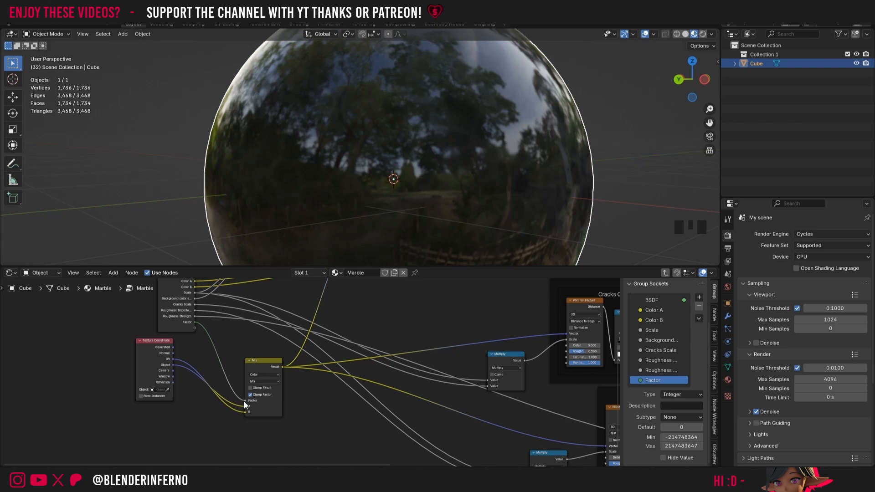
{"action": "left_click", "coordinate": [679, 437]}
{"action": "type", "text": "0"}
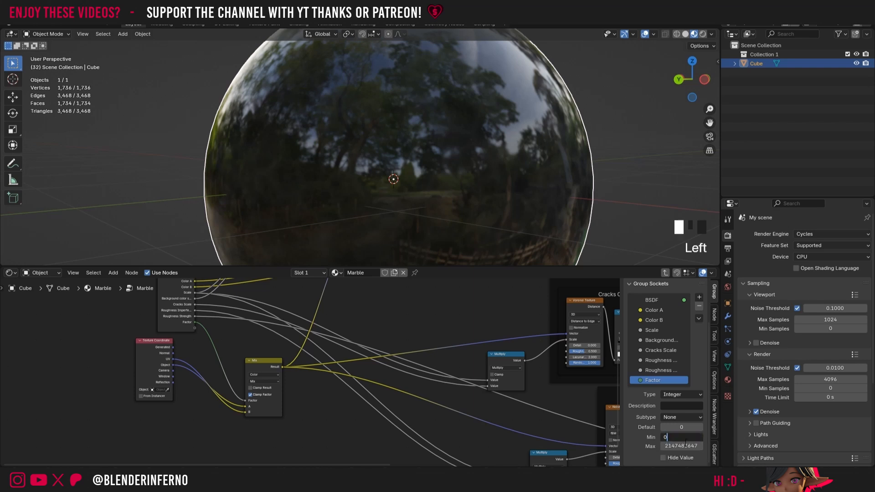
{"action": "left_click", "coordinate": [679, 446]}
{"action": "type", "text": "1"}
{"action": "key", "text": "Return"}
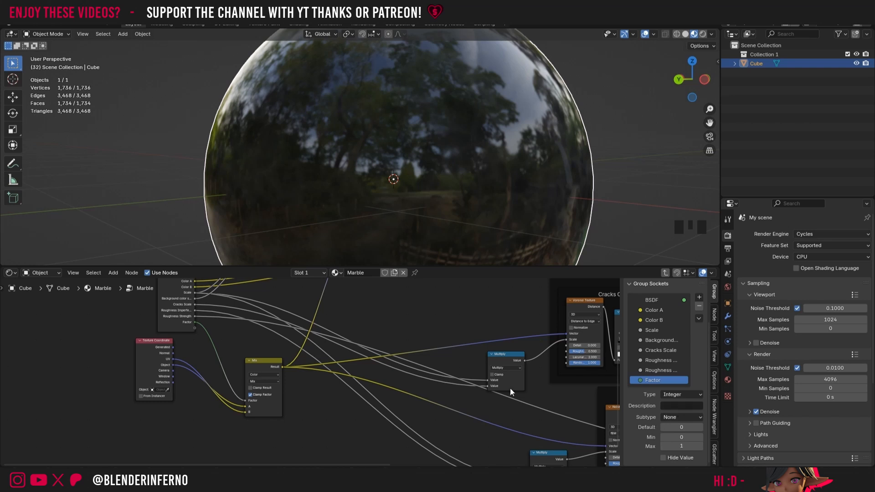
- Enter "Object = 0, UV" in the Factor socket's description and return to the parent node tree
{"action": "left_click", "coordinate": [670, 410]}
{"action": "type", "text": "Object = 0"}
{"action": "left_click", "coordinate": [691, 408]}
{"action": "type", "text": ", UV"}
{"action": "key", "text": "Return"}
{"action": "scroll", "coordinate": [546, 347], "scroll_direction": "down", "scroll_amount": 3}
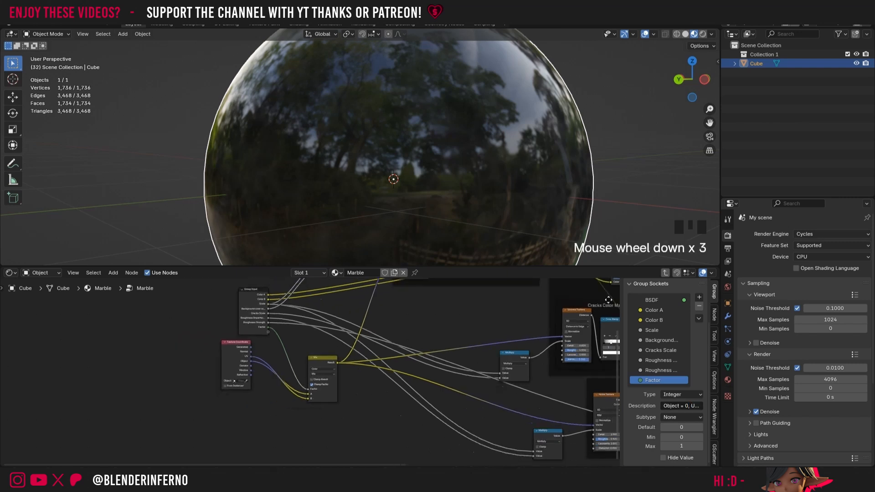
{"action": "left_click", "coordinate": [665, 273]}
{"action": "scroll", "coordinate": [310, 396], "scroll_direction": "up", "scroll_amount": 8}
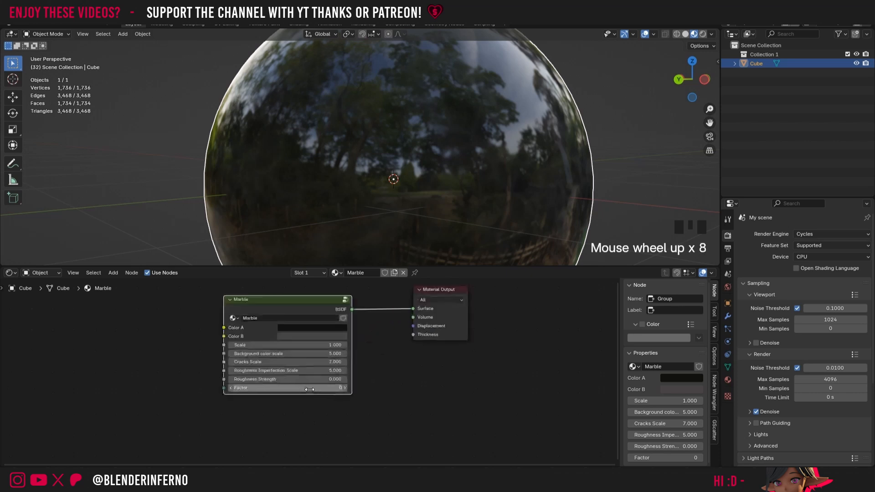
{"action": "scroll", "coordinate": [309, 389], "scroll_direction": "up", "scroll_amount": 3}
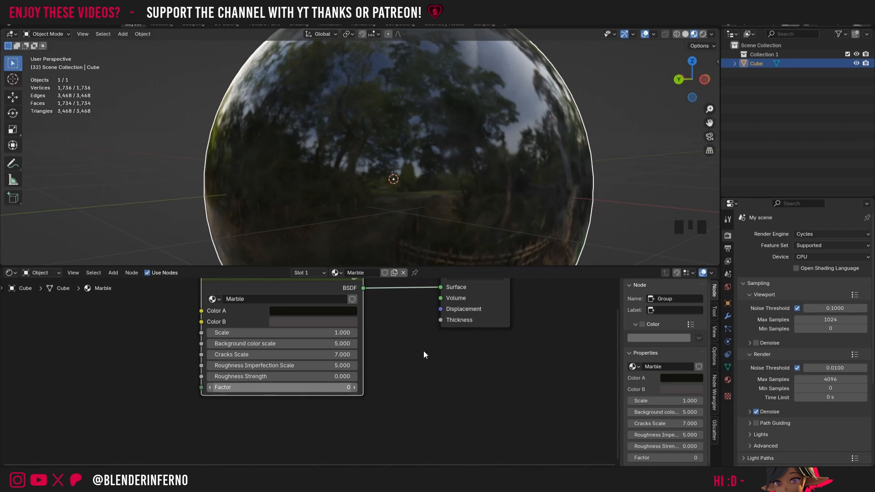
- Reopen the Marble group, rename its Factor socket to "UV or Object", and return to the parent node tree
{"action": "left_click_drag", "start_coordinate": [305, 290], "coordinate": [307, 306]}
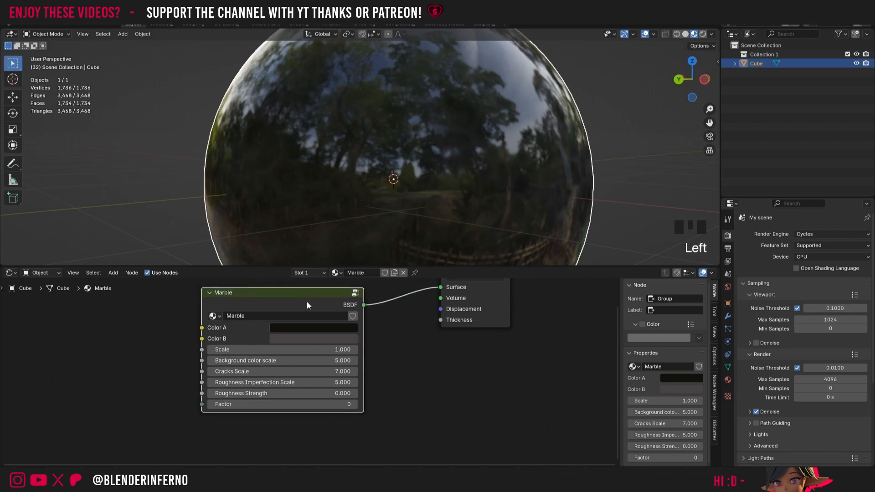
{"action": "left_click", "coordinate": [356, 292]}
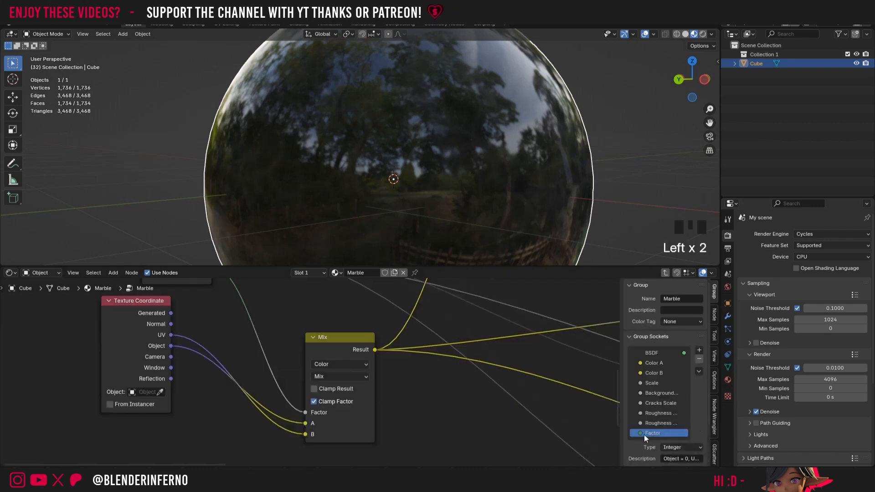
{"action": "left_click", "coordinate": [657, 433]}
{"action": "double_click", "coordinate": [656, 433]}
{"action": "type", "text": "U"}
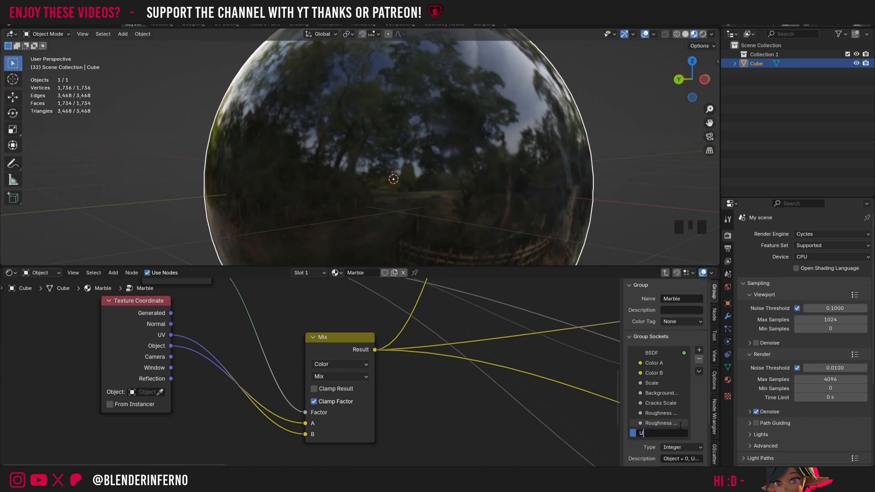
{"action": "type", "text": "V or Object"}
{"action": "key", "text": "Return"}
{"action": "left_click", "coordinate": [665, 272]}
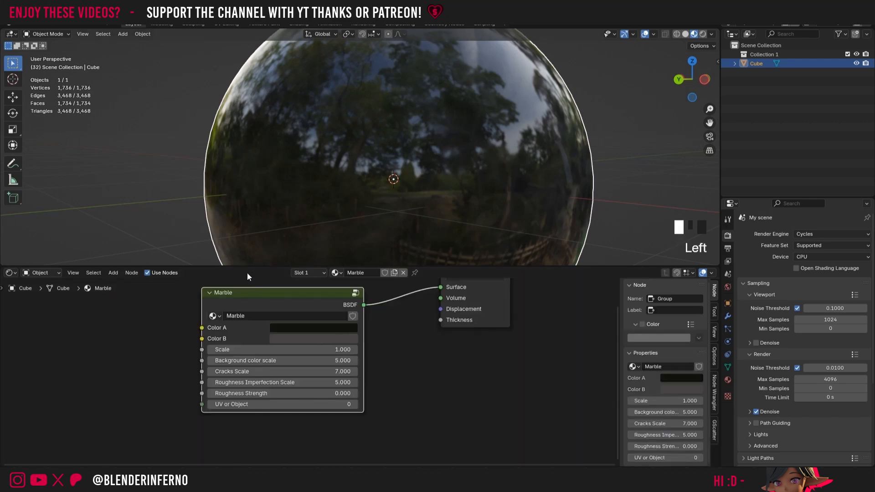
{"action": "scroll", "coordinate": [344, 418], "scroll_direction": "down", "scroll_amount": 3}
{"action": "scroll", "coordinate": [427, 206], "scroll_direction": "down", "scroll_amount": 3}
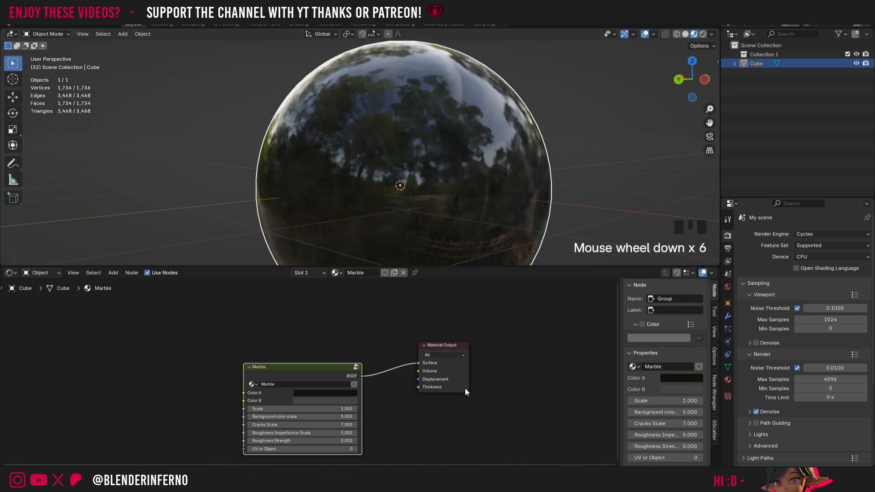
{"action": "scroll", "coordinate": [472, 165], "scroll_direction": "down", "scroll_amount": 3}
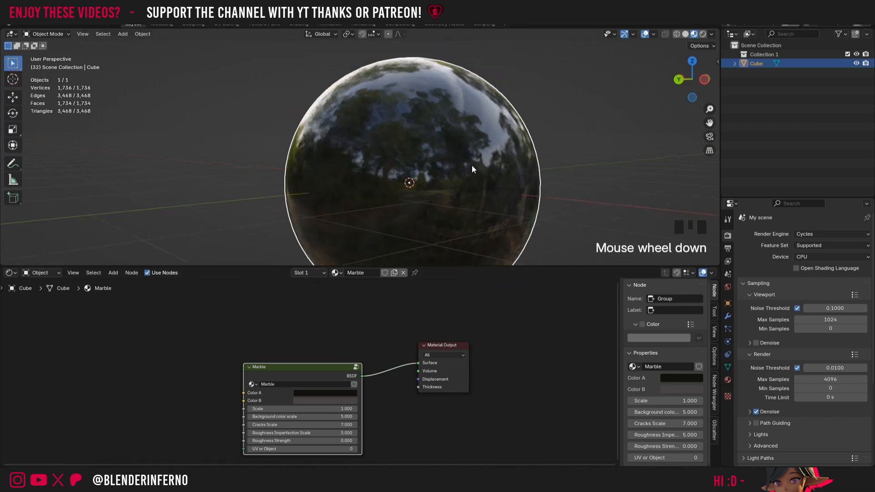
{"action": "left_click_drag", "start_coordinate": [689, 79], "coordinate": [719, 77]}
{"action": "left_click_drag", "start_coordinate": [709, 123], "coordinate": [671, 121]}
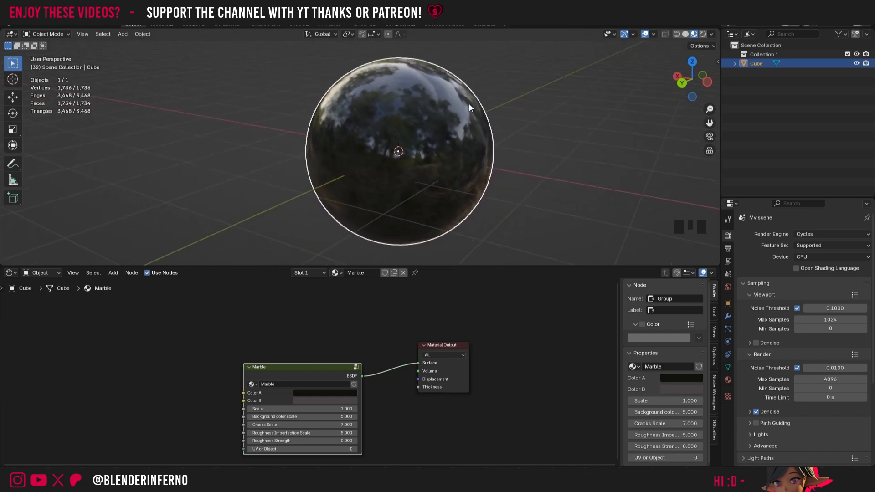